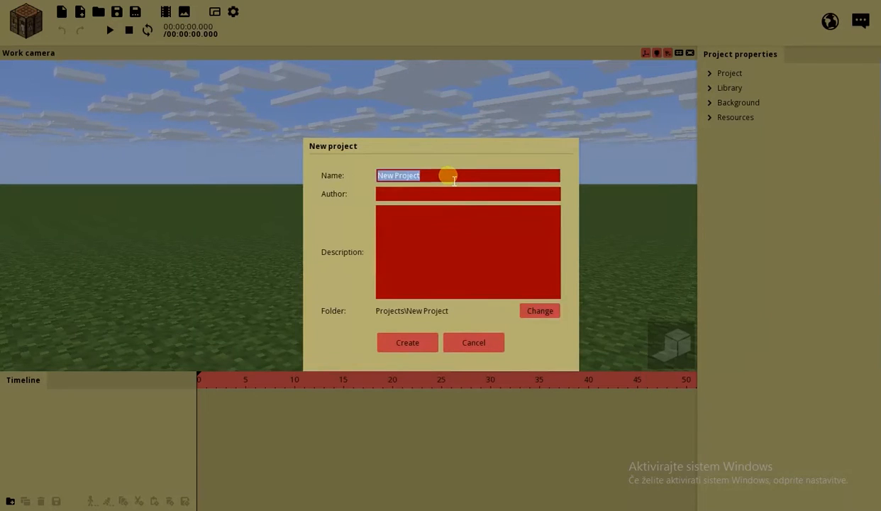
Step: Create the new project under the default name "New Project"
click(400, 339)
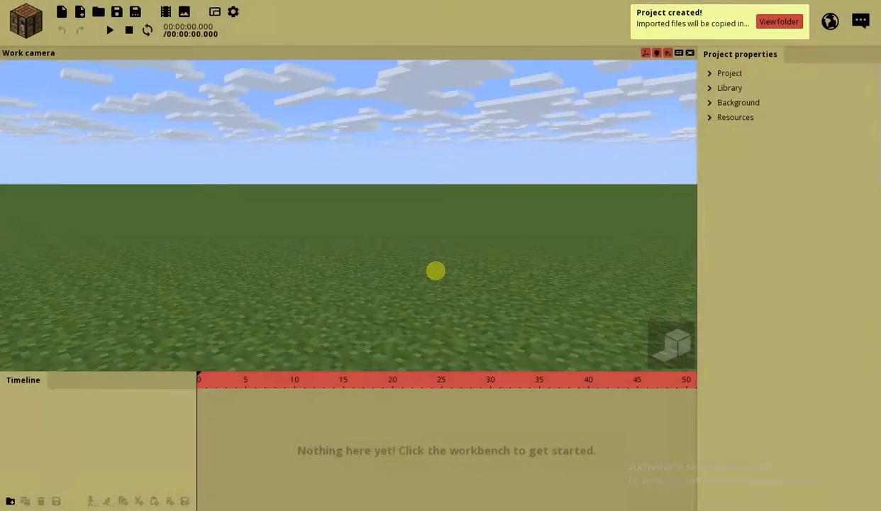
click(16, 33)
click(78, 115)
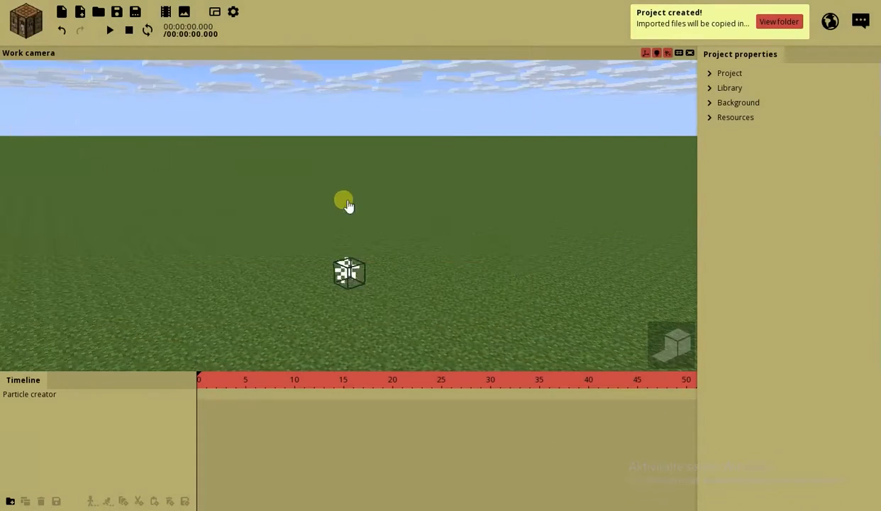
right_drag(344, 202, 360, 217)
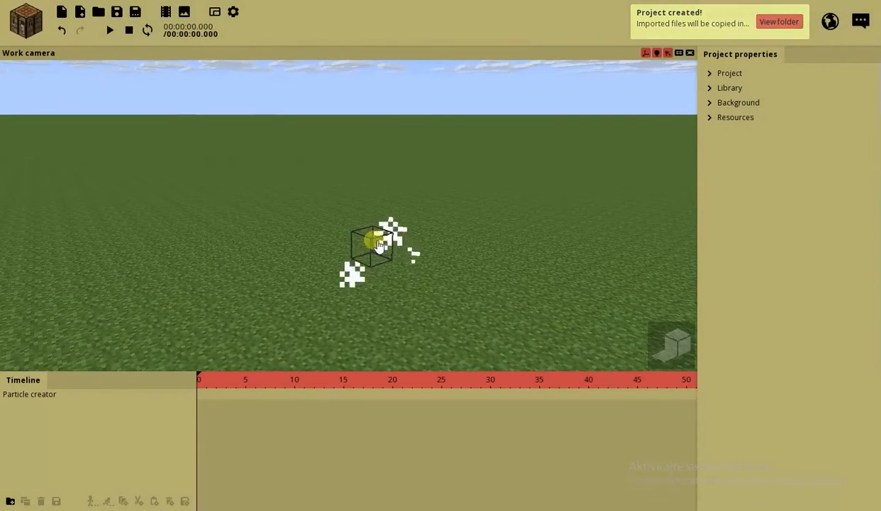
click(374, 238)
key(space)
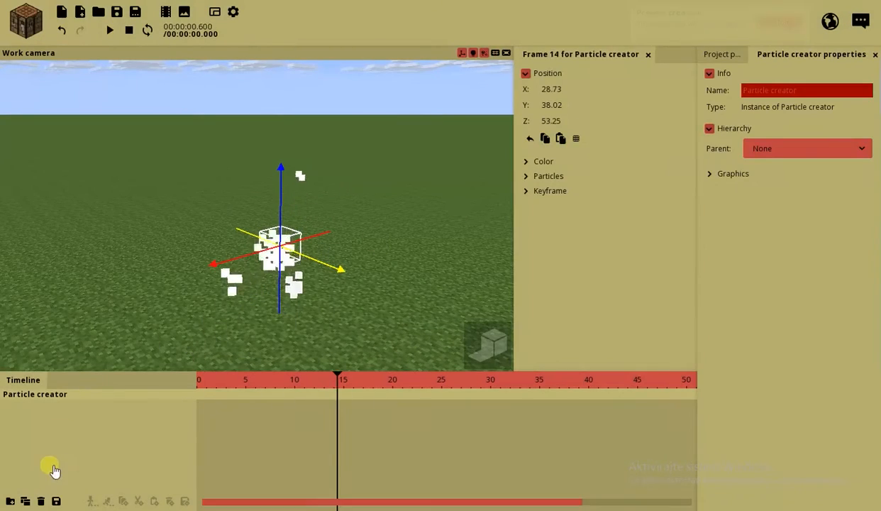
click(41, 501)
Step: Preview several particle presets and add a particle creator using the Default spawner preset
click(26, 21)
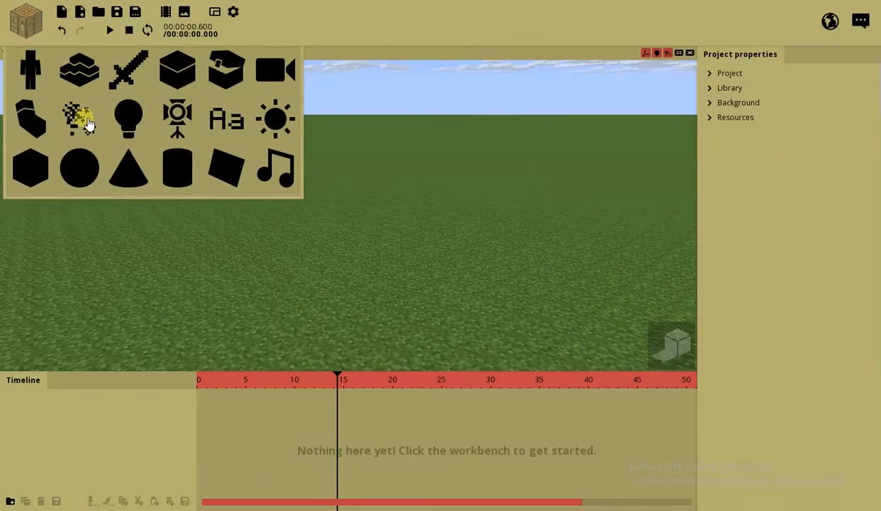
click(80, 119)
click(361, 233)
click(360, 250)
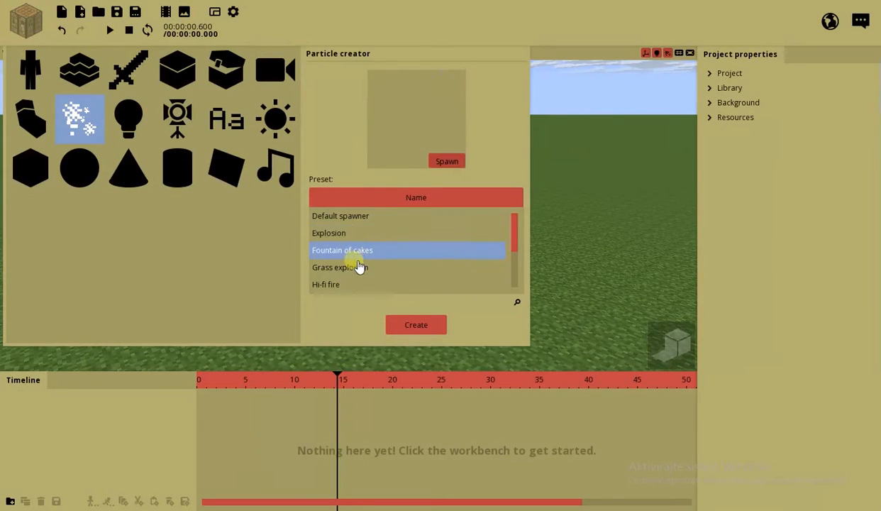
click(357, 269)
scroll(515, 236, down, 1)
click(403, 268)
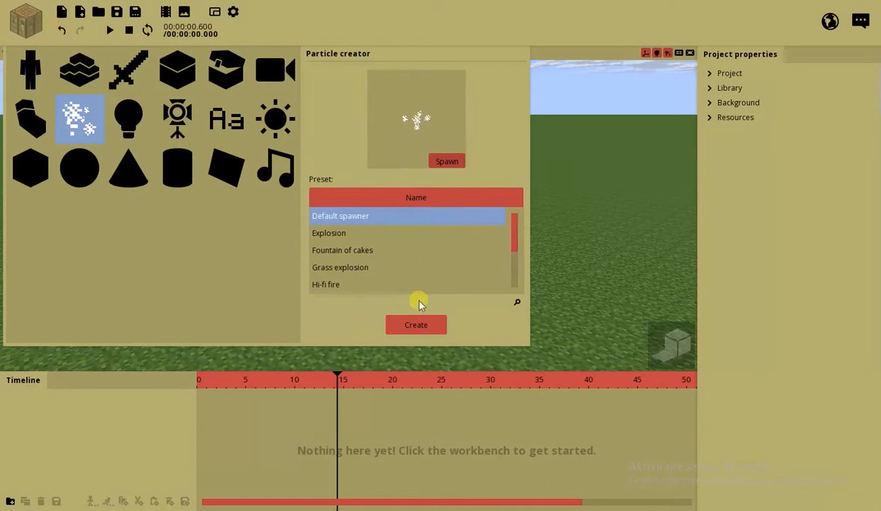
click(417, 325)
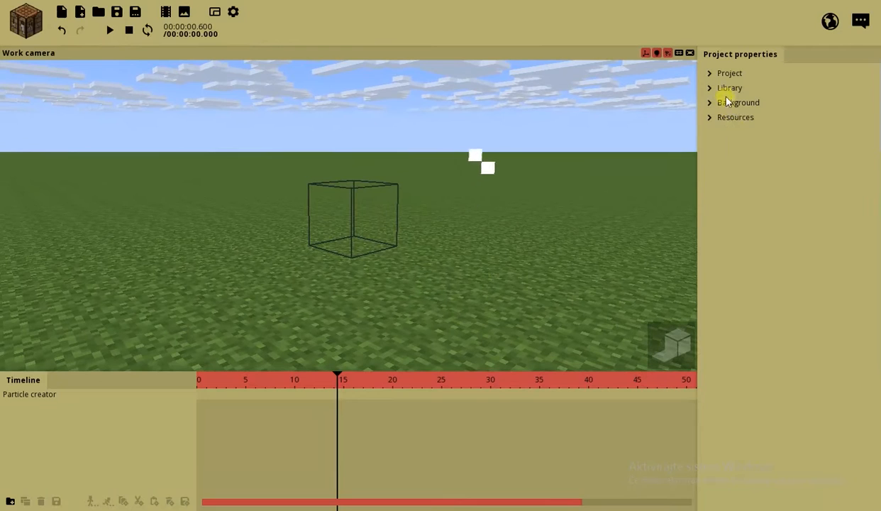
Step: Delete the leftover particle creator from the project library and open the particle editor for the remaining one
click(727, 90)
click(774, 230)
click(745, 369)
click(751, 234)
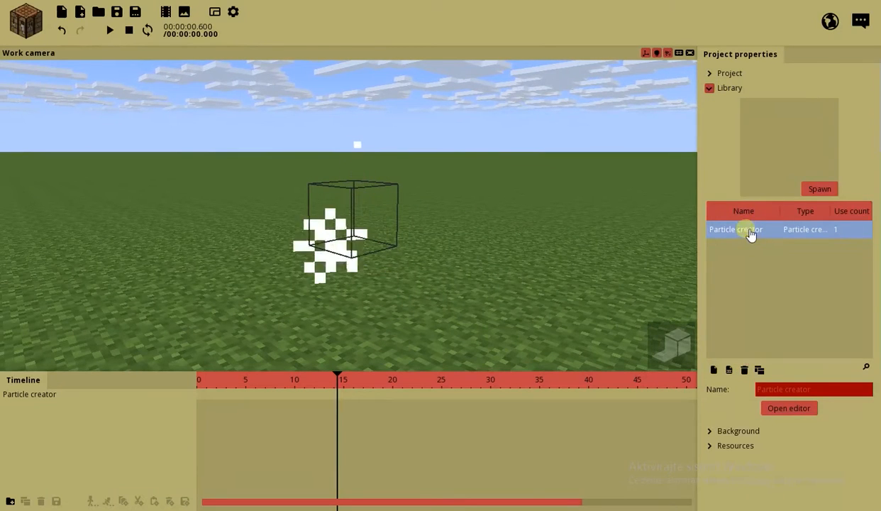
drag(492, 245, 492, 245)
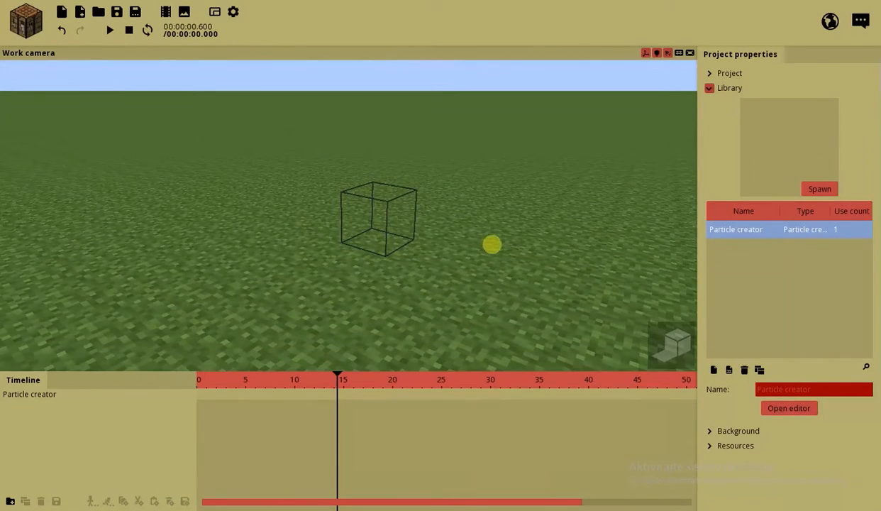
click(786, 409)
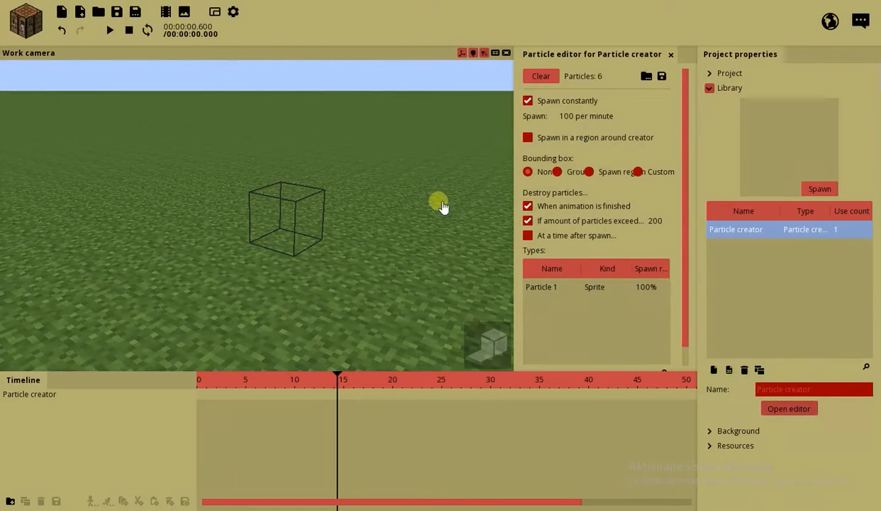
Step: Turn off constant spawning and add a keyframe for the particle creator at frame 15
click(529, 102)
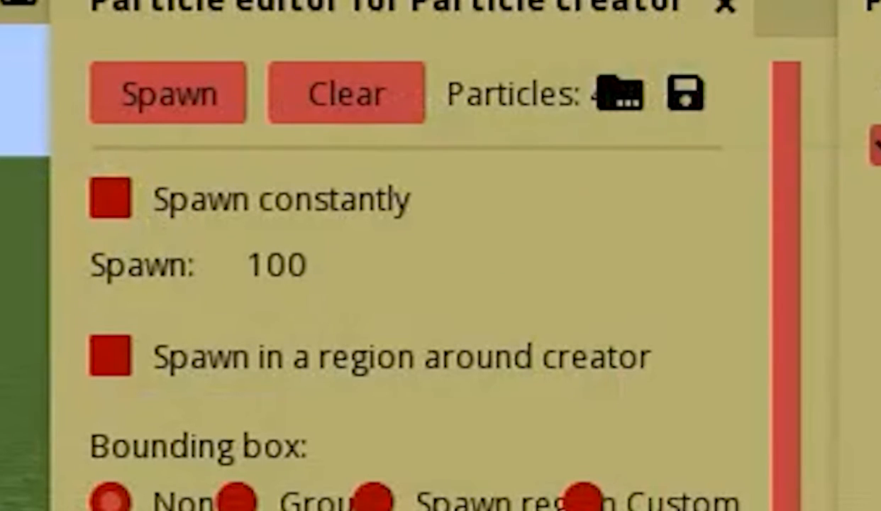
click(162, 215)
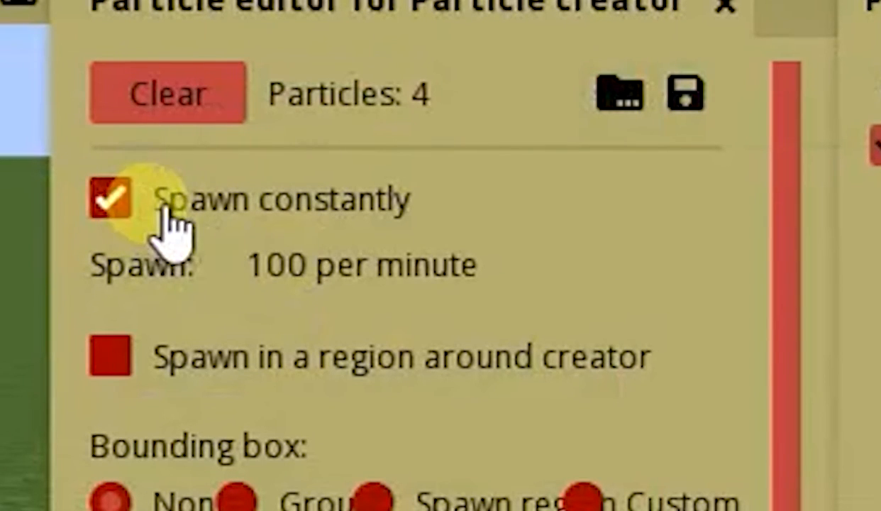
click(163, 212)
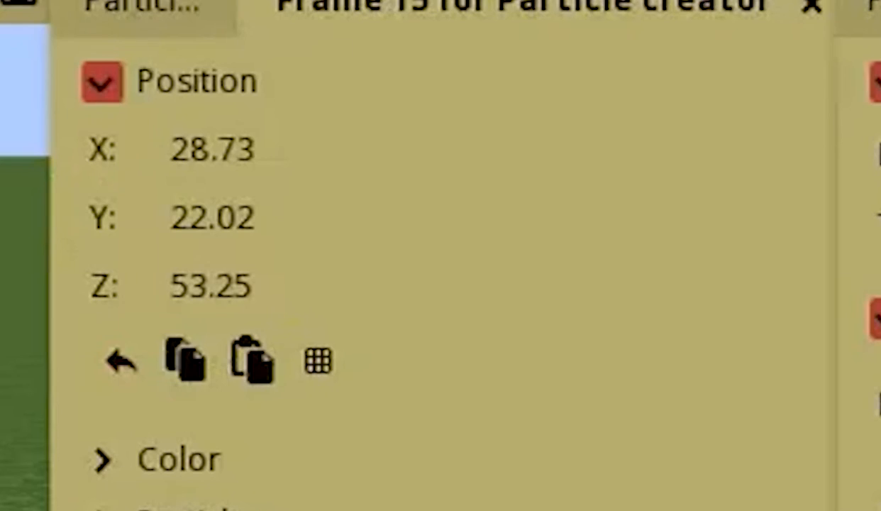
click(333, 387)
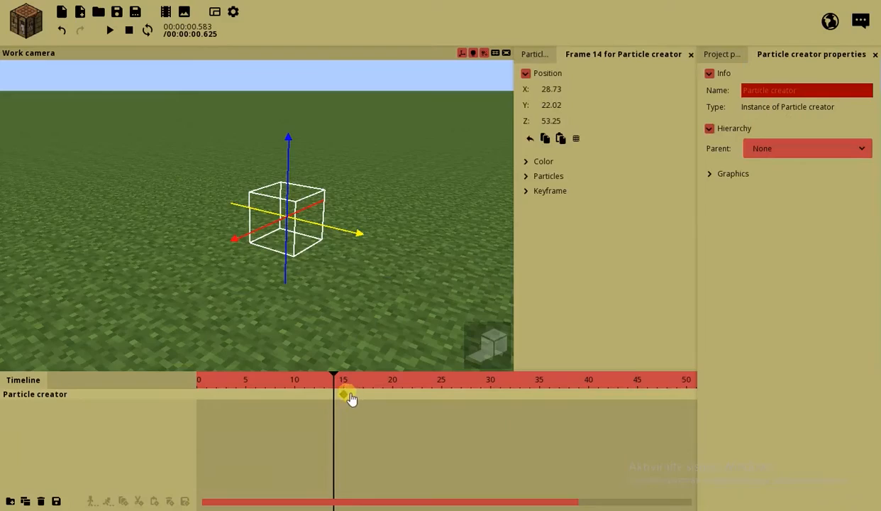
drag(352, 398, 347, 380)
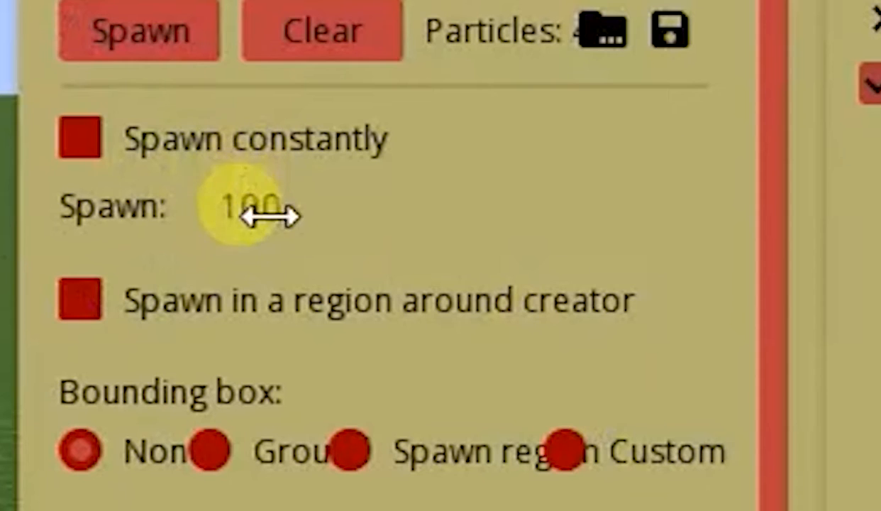
Step: Set the spawn amount to 10 particles and play the animation across the frame 15 keyframe
drag(569, 118, 545, 138)
drag(156, 300, 78, 302)
drag(497, 139, 264, 141)
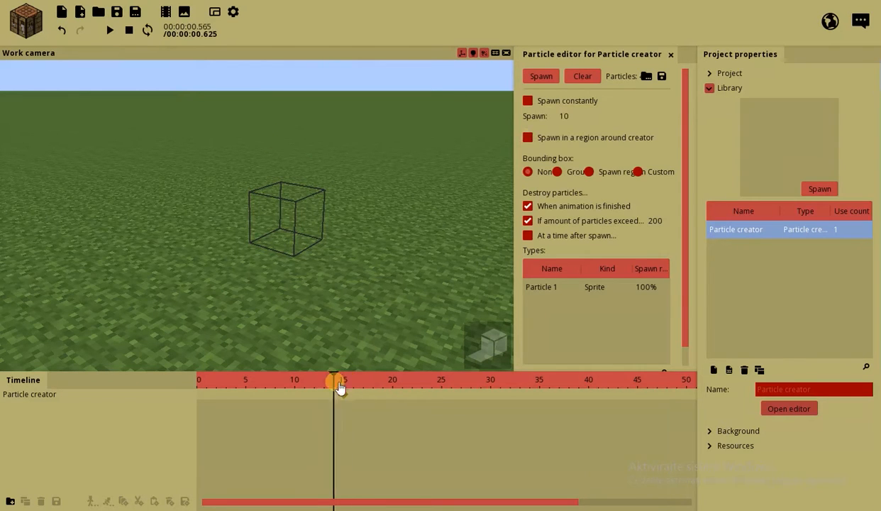
drag(338, 384, 296, 379)
key(space)
drag(375, 381, 343, 380)
Step: Set the spawn amount to 201 particles and replay the burst across the frame 15 keyframe
drag(583, 131, 875, 126)
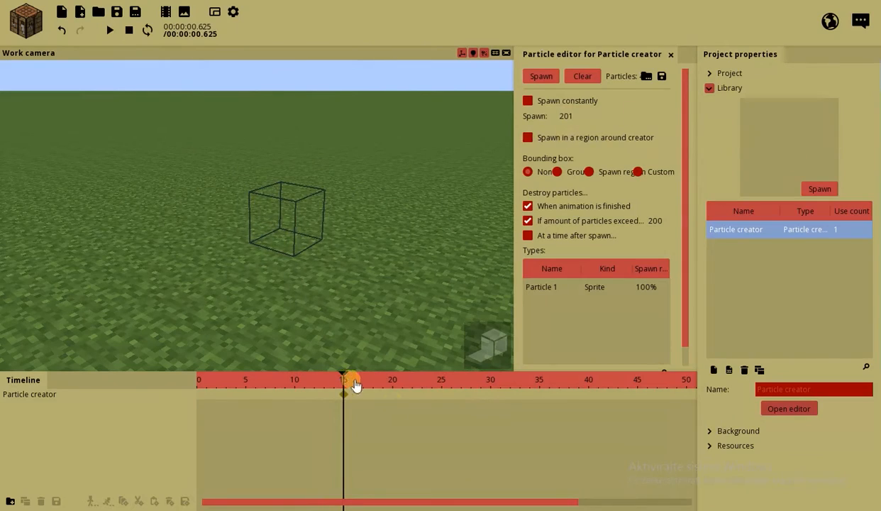
click(300, 380)
key(space)
click(314, 381)
click(346, 380)
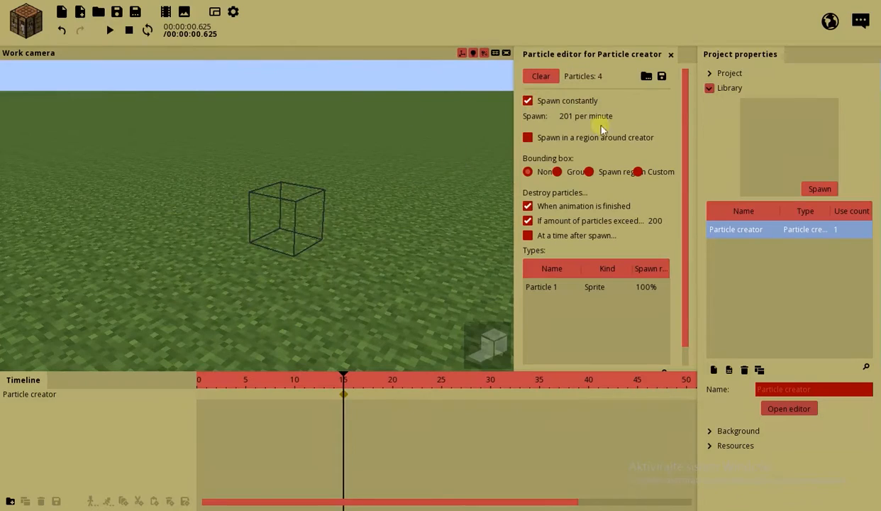
Step: Enable spawning in a region around the particle creator
drag(350, 226, 350, 233)
drag(457, 167, 453, 166)
scroll(397, 153, down, 5)
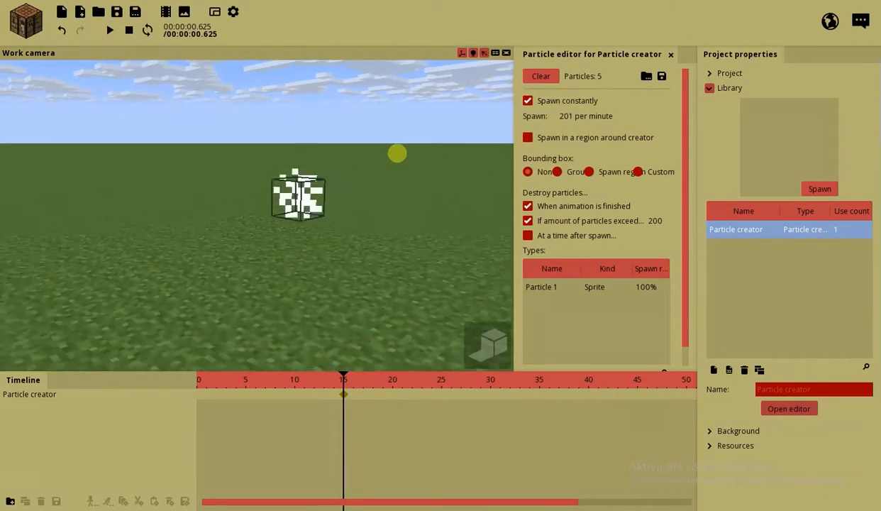
scroll(398, 153, up, 3)
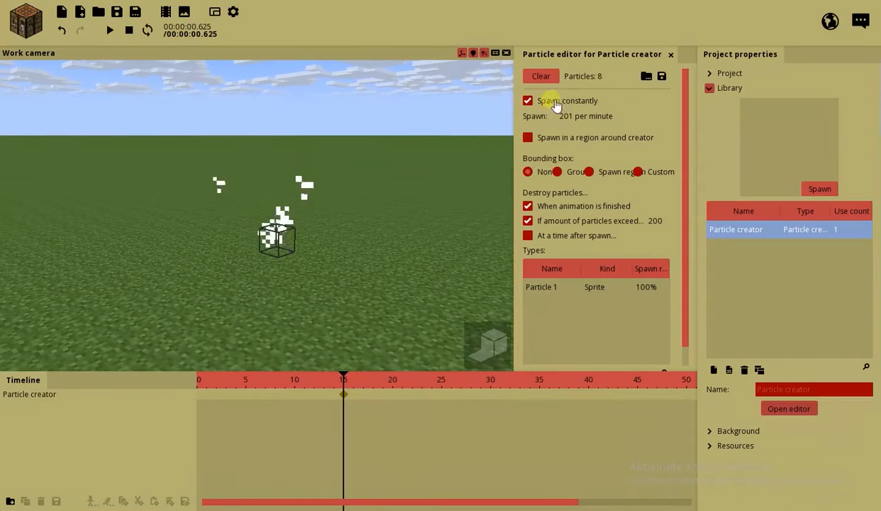
scroll(686, 186, down, 1)
click(619, 266)
drag(684, 148, 686, 113)
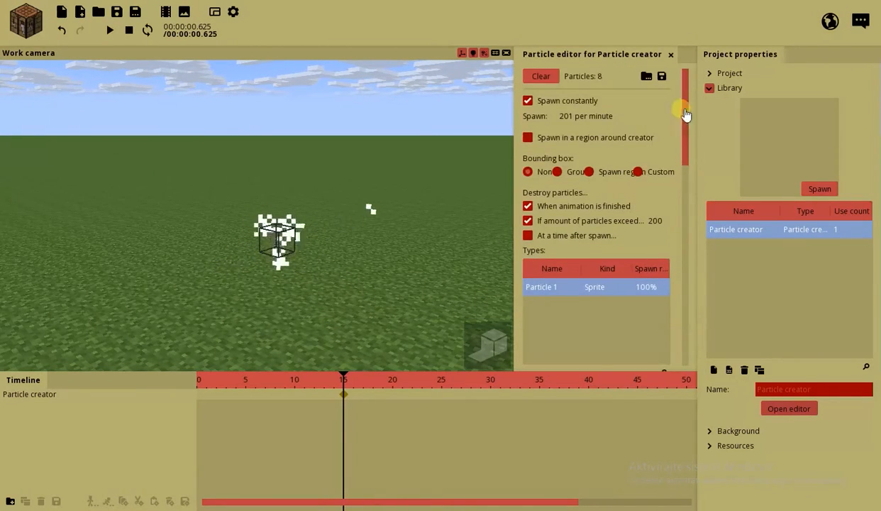
click(528, 138)
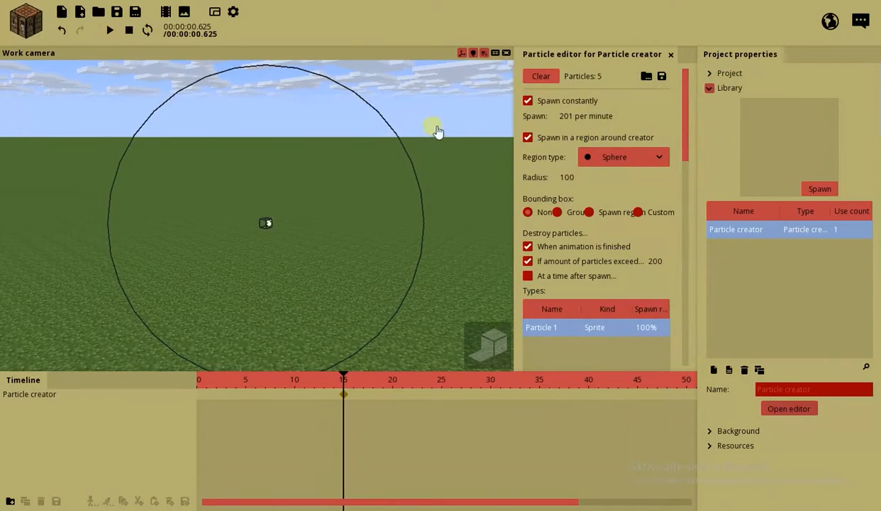
click(272, 215)
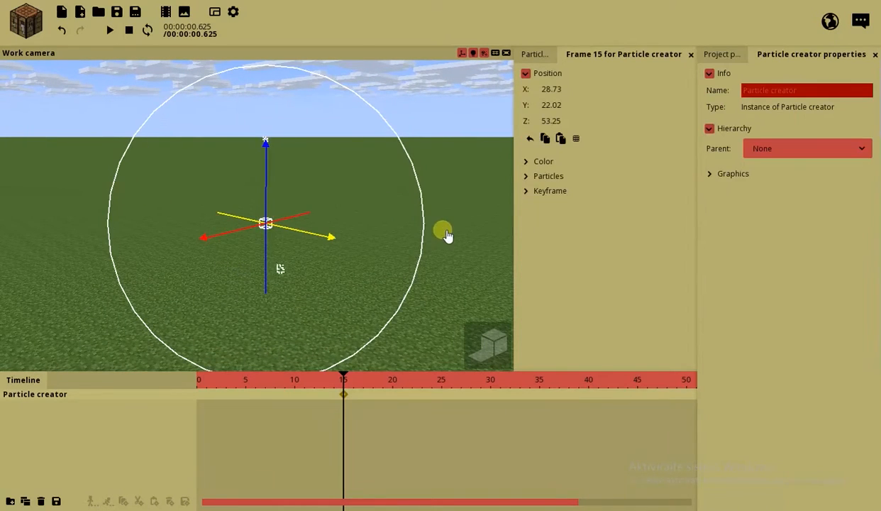
click(446, 234)
Step: Keep the Sphere region type and reduce the radius of the spawn region
click(630, 161)
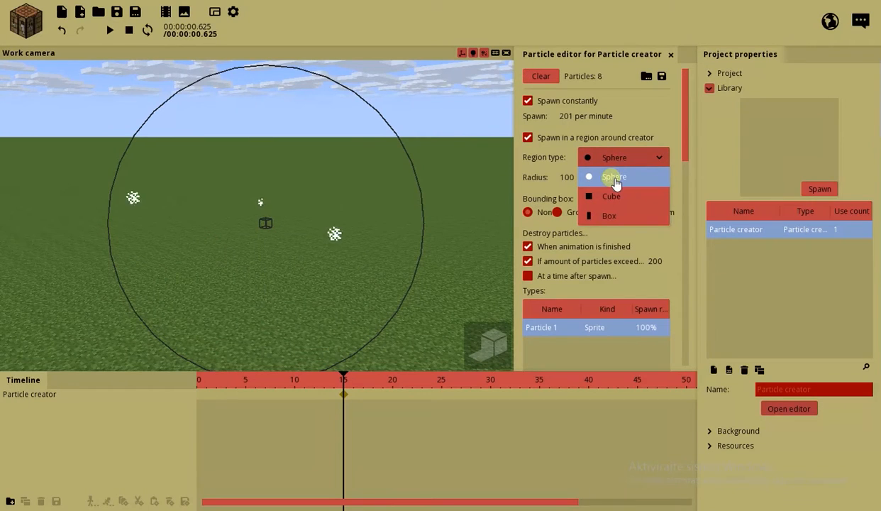
click(570, 198)
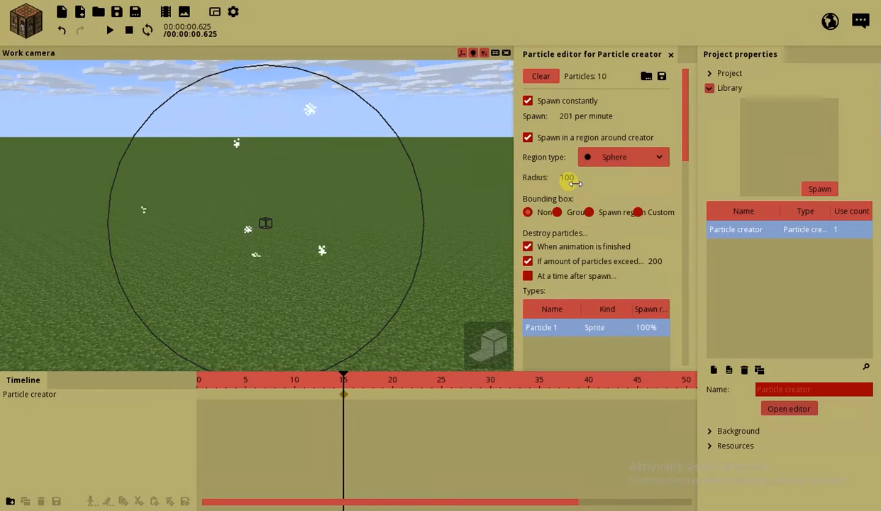
drag(576, 184, 541, 188)
Step: Change the spawn region type to Cube and reduce the cube's size
click(610, 158)
click(613, 195)
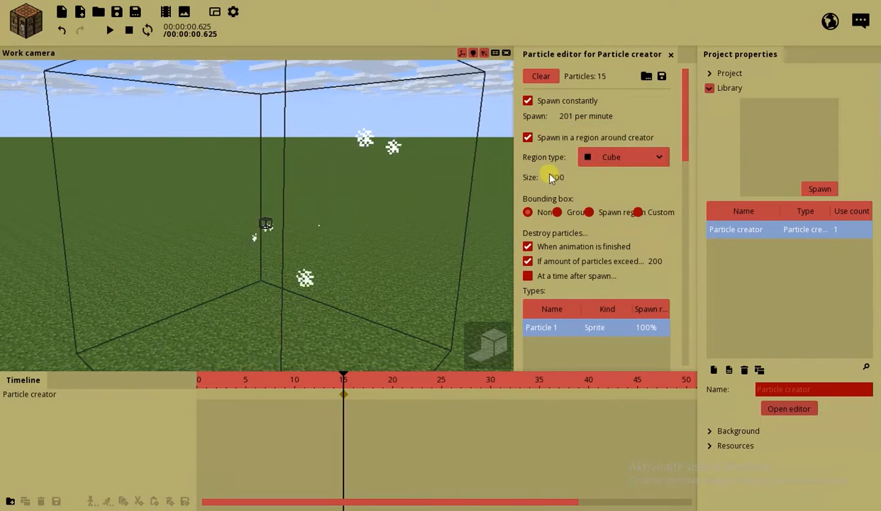
drag(414, 181, 420, 186)
drag(559, 179, 443, 190)
mouse_move(502, 190)
mouse_down()
mouse_move(470, 194)
mouse_move(496, 193)
mouse_up()
key(w)
right_drag(398, 190, 371, 178)
scroll(392, 176, down, 3)
Step: Change the spawn region type to Box and size it to X 116.11, Y 8.92 and Z 14.65
click(607, 157)
click(615, 198)
drag(538, 177, 368, 209)
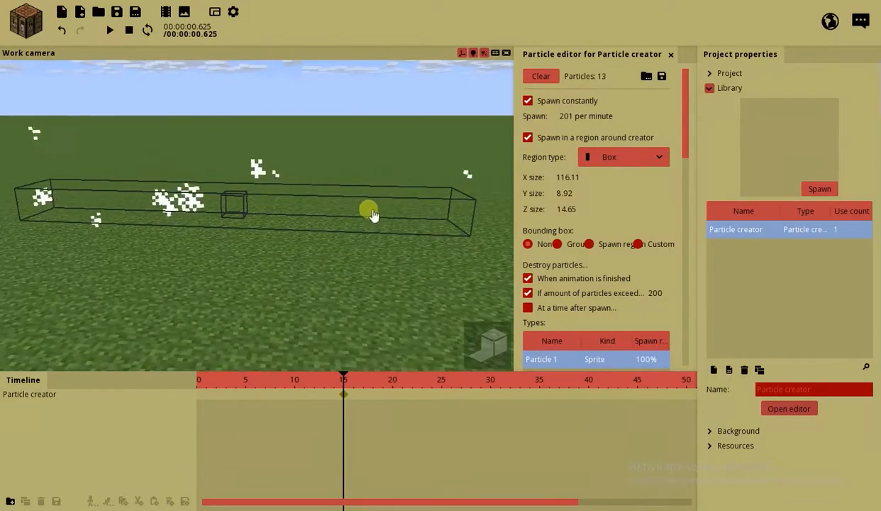
Step: Set the particles' bounding box to Ground
scroll(542, 206, down, 3)
right_drag(470, 163, 471, 163)
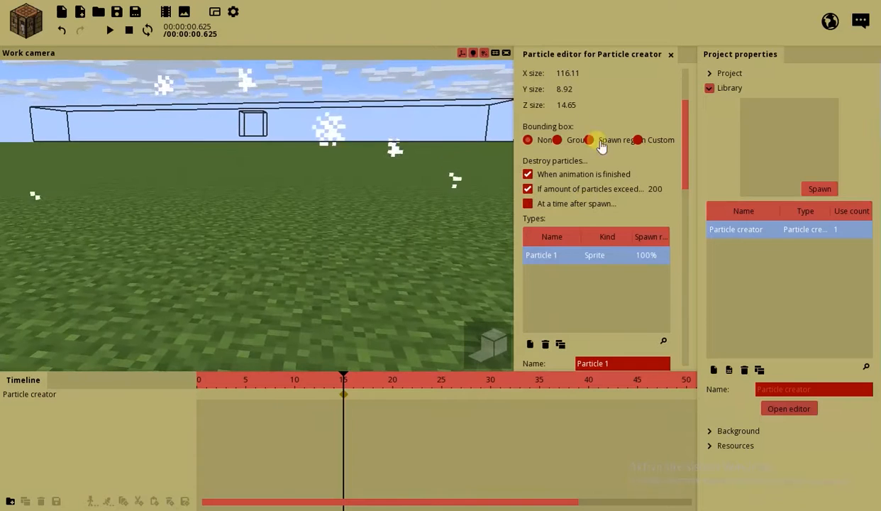
right_drag(353, 169, 353, 169)
key(e)
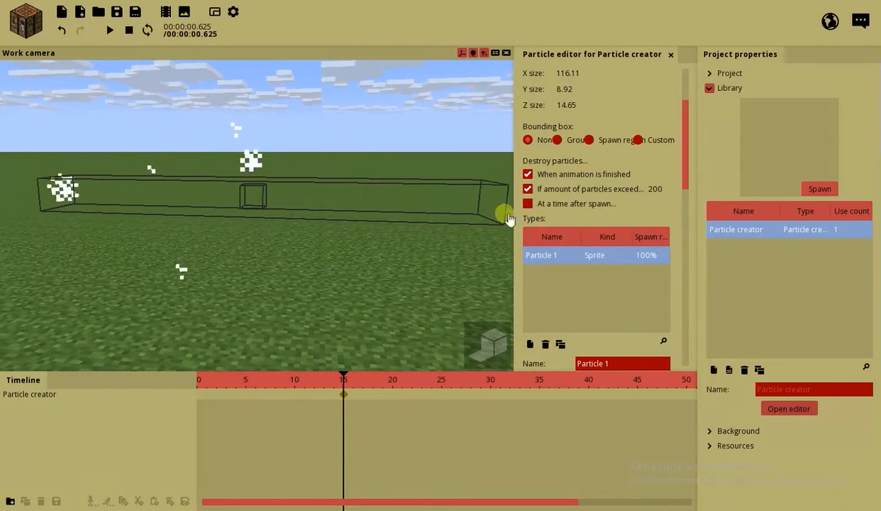
click(558, 140)
Step: Lower the particle creator along its vertical axis to Y 5.14, close to the ground
click(262, 182)
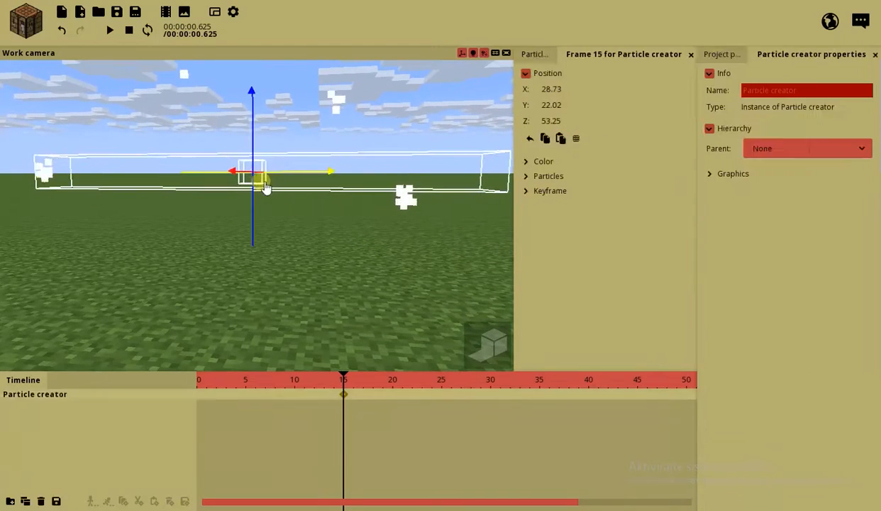
drag(250, 136, 250, 198)
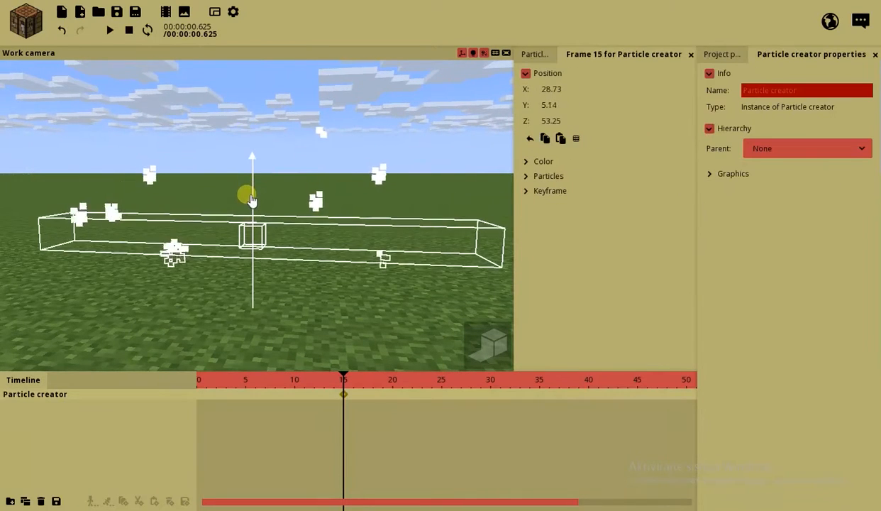
click(299, 193)
Step: Fly the camera around the box-shaped spawn region to examine how the particles behave at ground level
right_drag(298, 193, 298, 194)
key(w)
right_drag(204, 245, 204, 245)
key(s)
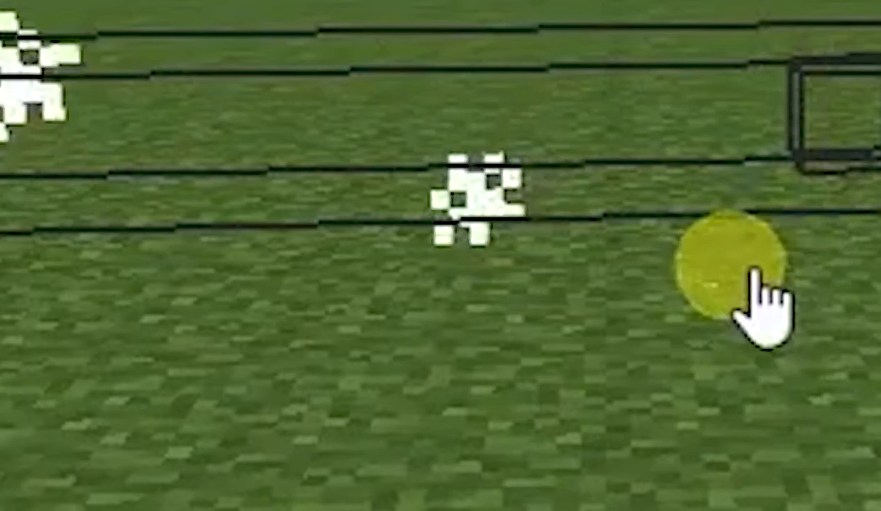
right_drag(425, 273, 425, 273)
key(w)
key(s)
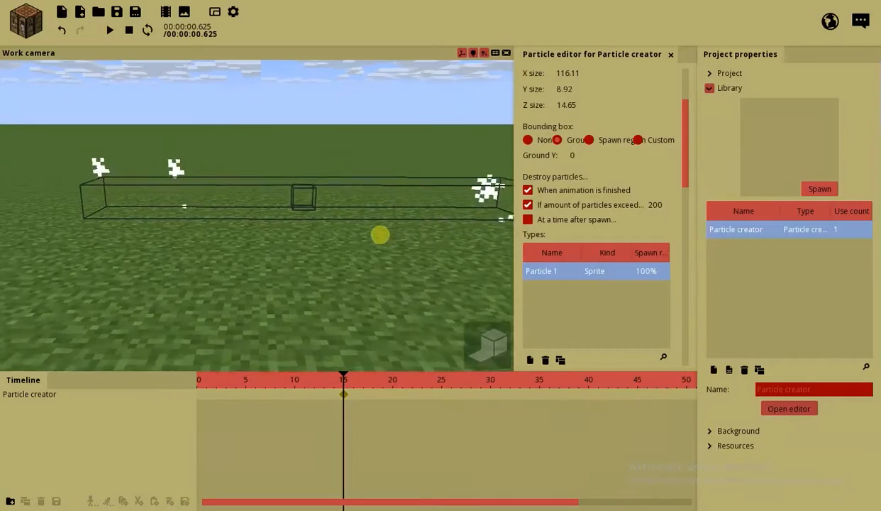
key(w)
right_drag(381, 233, 381, 234)
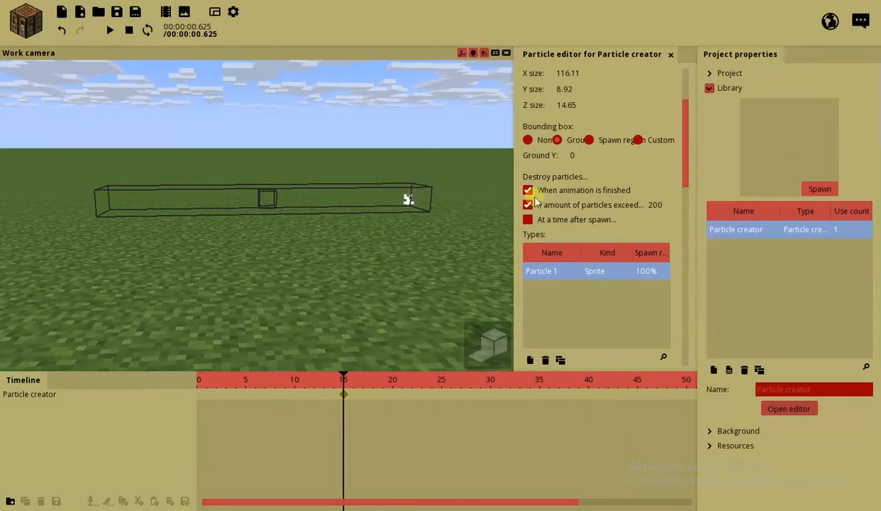
Step: Try the Spawn region and Custom bounding boxes, giving the custom box X start 62 and Y start 13, and return to Ground
click(593, 144)
right_drag(408, 179, 438, 190)
click(642, 145)
key(s)
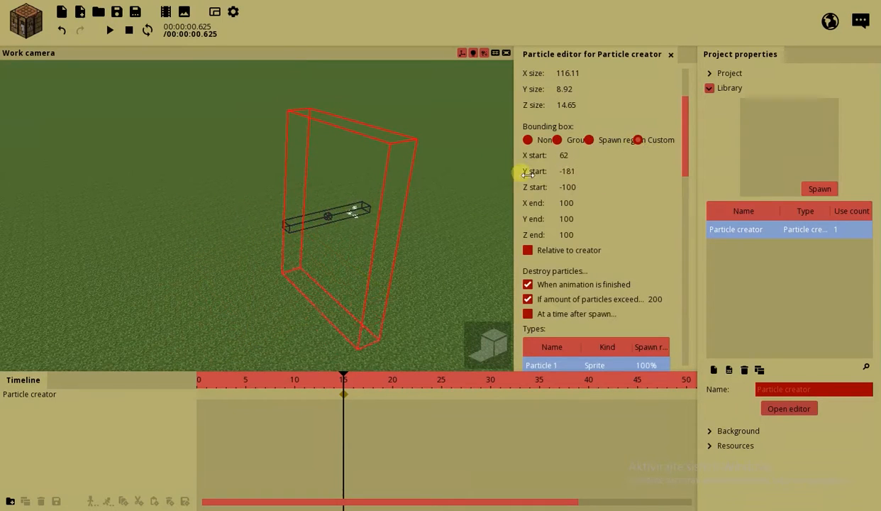
right_drag(359, 204, 358, 205)
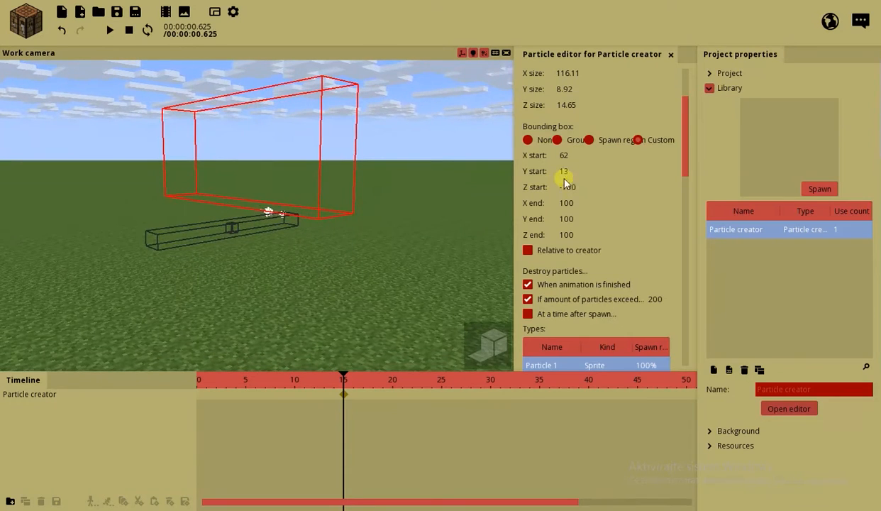
right_drag(442, 189, 229, 220)
right_drag(335, 163, 351, 154)
click(557, 141)
right_drag(407, 191, 407, 191)
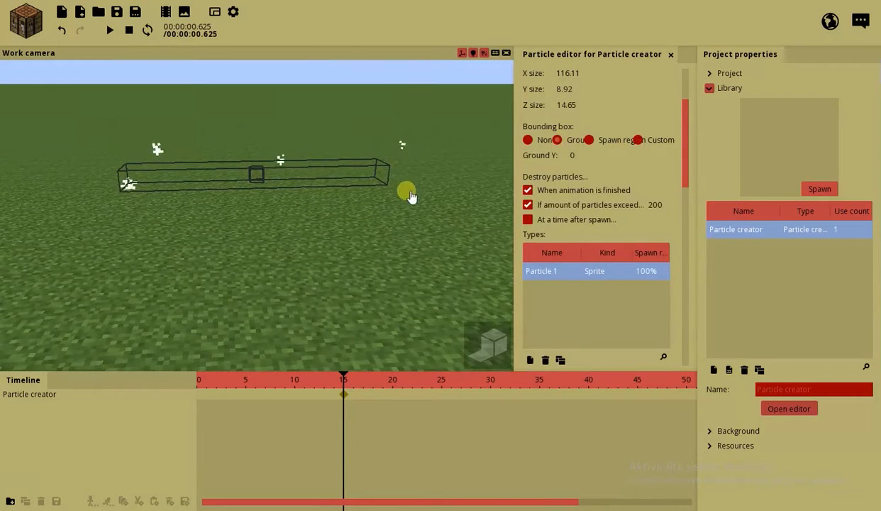
right_drag(451, 165, 486, 171)
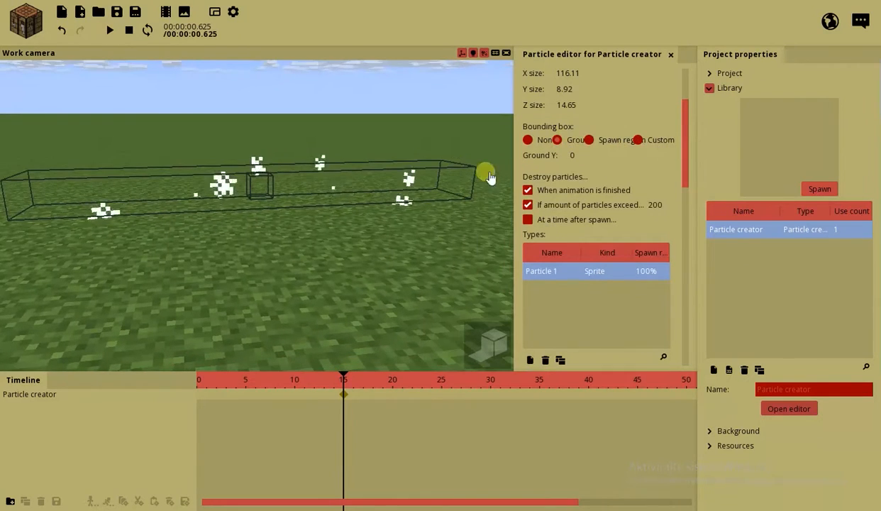
Step: Try the particles without destruction when the animation is finished, and test a spawn rate of 3341 per minute
click(541, 192)
right_drag(370, 188, 397, 192)
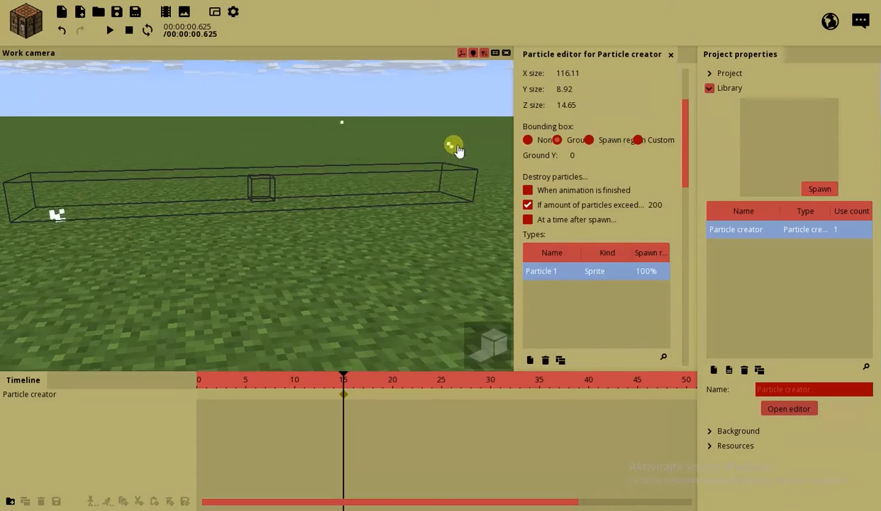
right_drag(456, 146, 484, 141)
drag(686, 122, 687, 87)
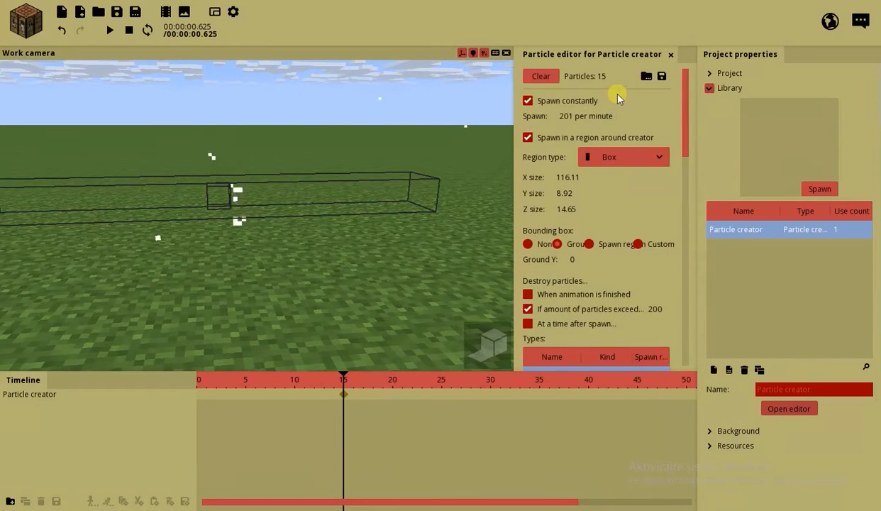
scroll(318, 211, down, 3)
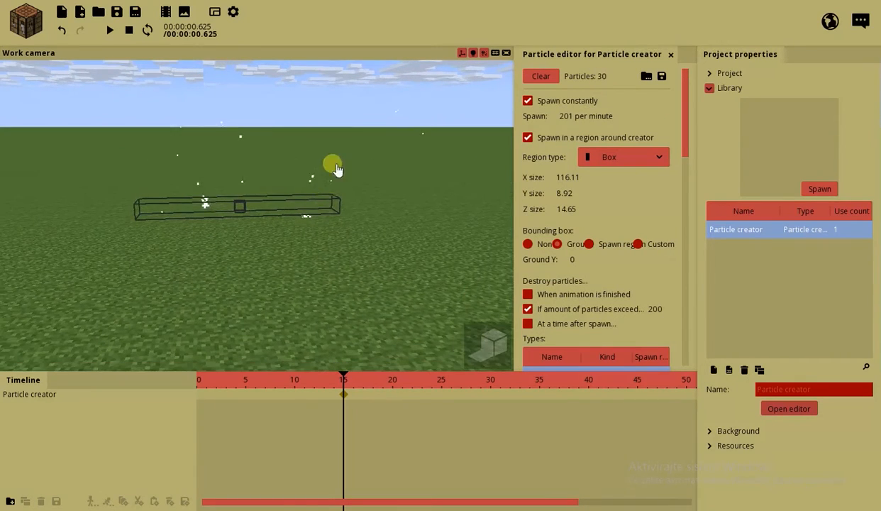
key(e)
key(w)
right_drag(241, 104, 241, 104)
key(w)
right_drag(337, 253, 337, 253)
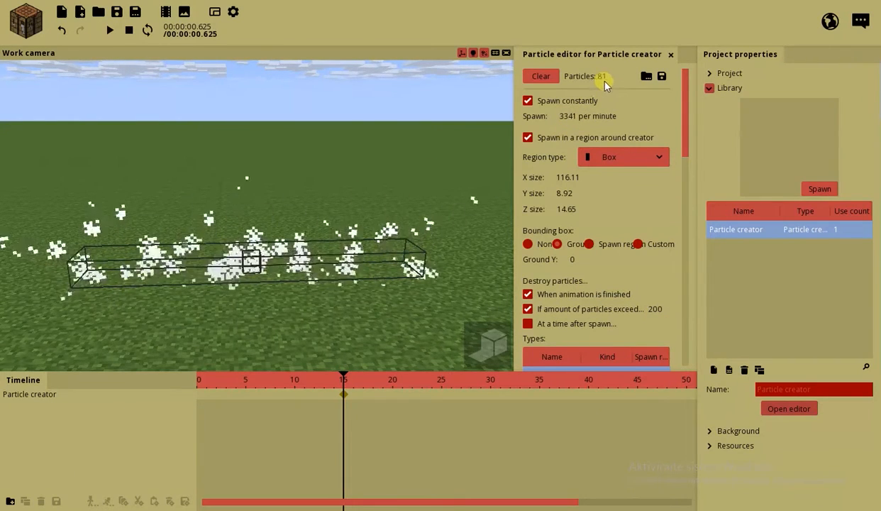
Step: Lower the constant spawn rate to 445 per minute
drag(561, 114, 298, 124)
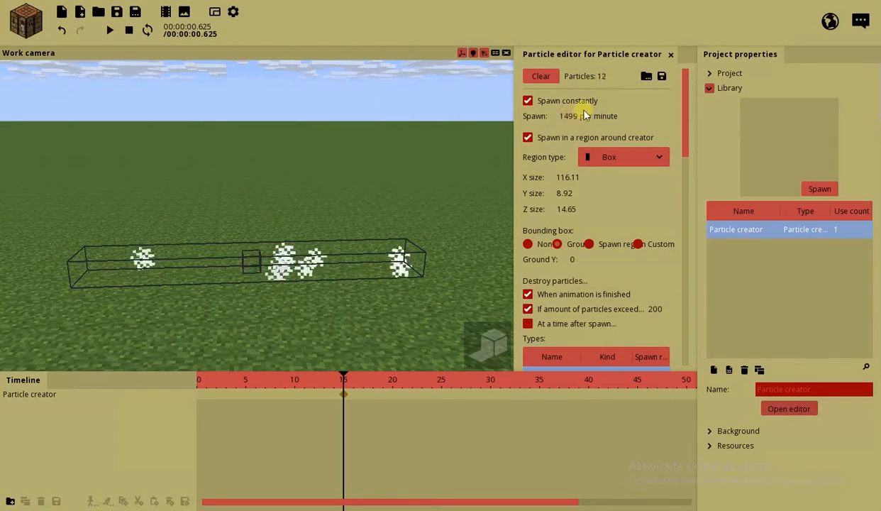
mouse_move(281, 182)
right_down()
mouse_move(273, 181)
mouse_move(280, 182)
right_up()
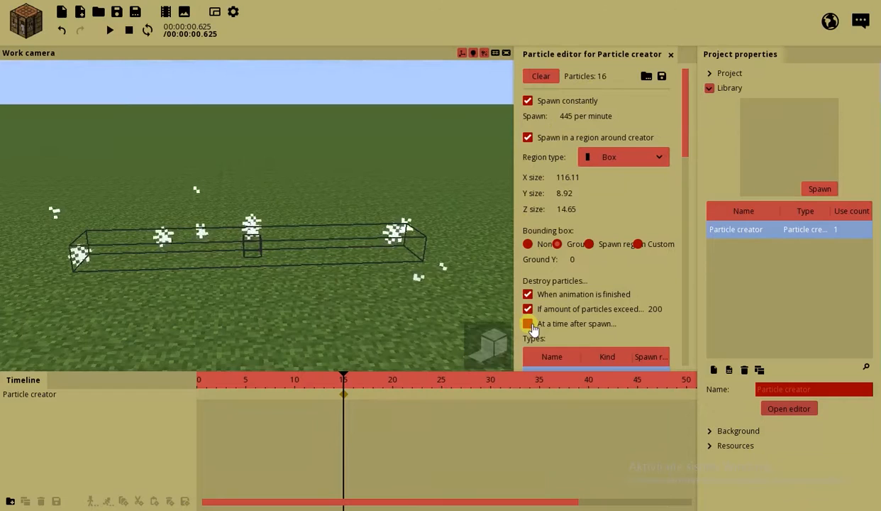
Step: Try destroying particles at a time after spawn, watch the effect around the spawn region, and turn the option off
click(527, 324)
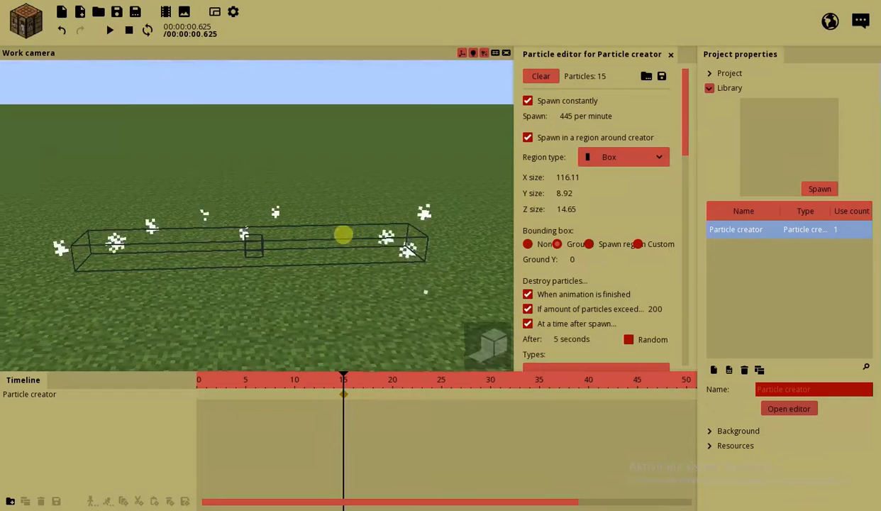
right_drag(341, 234, 353, 239)
right_drag(419, 204, 414, 196)
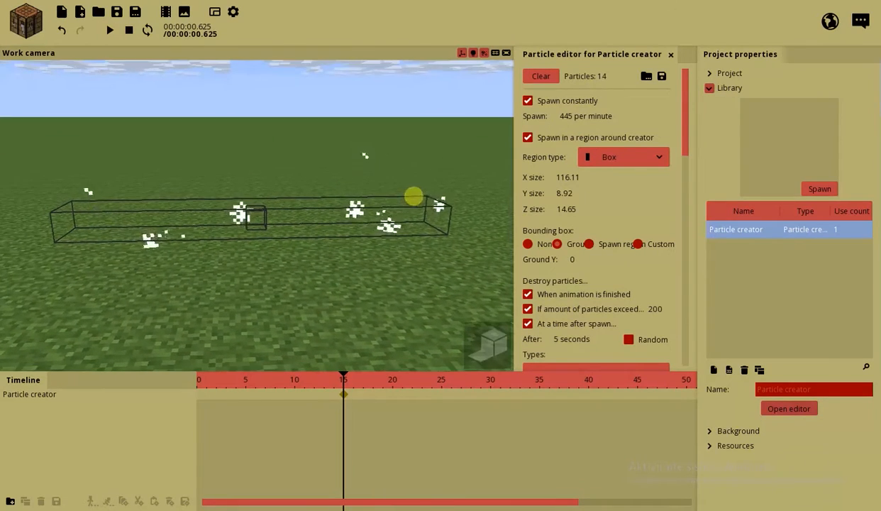
right_drag(341, 244, 360, 242)
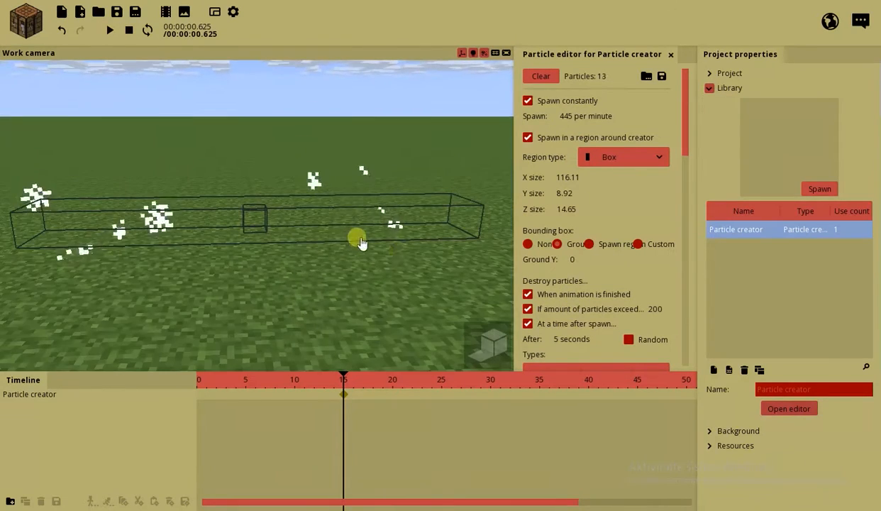
click(530, 323)
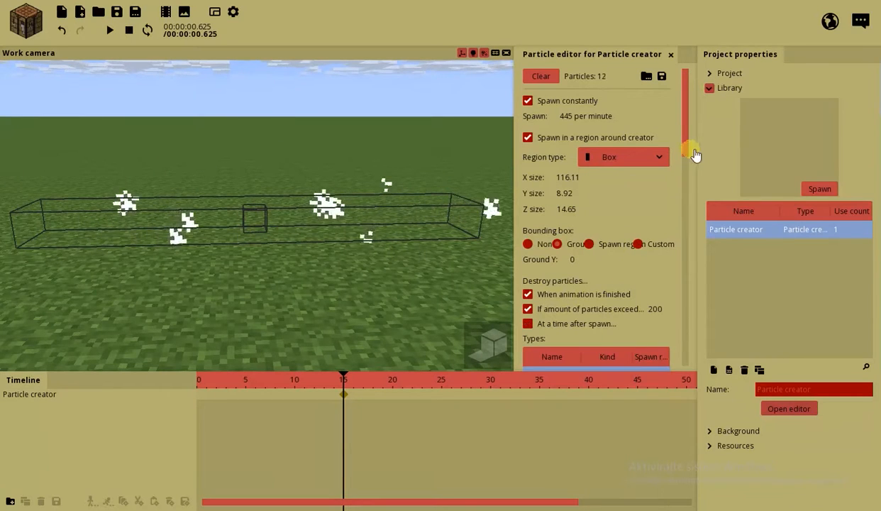
Step: Rename the particle type in the types list to Smoke
scroll(347, 221, up, 1)
scroll(348, 222, down, 2)
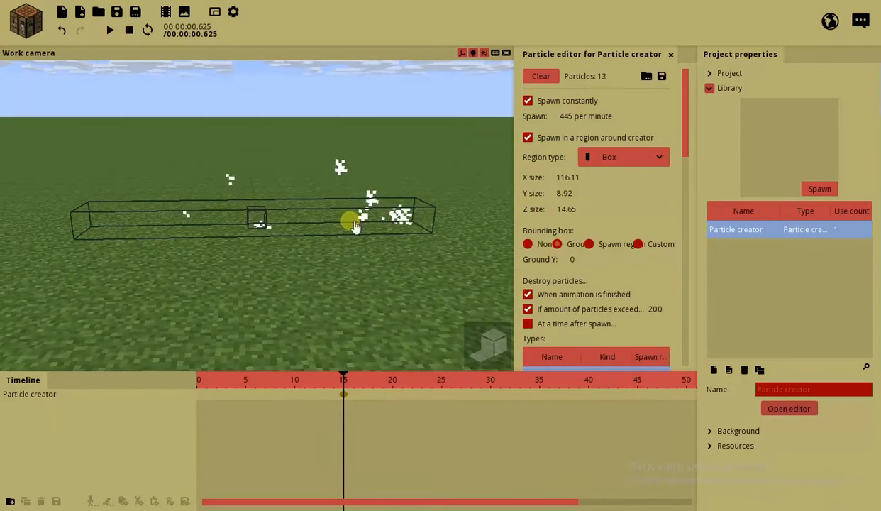
drag(692, 135, 686, 204)
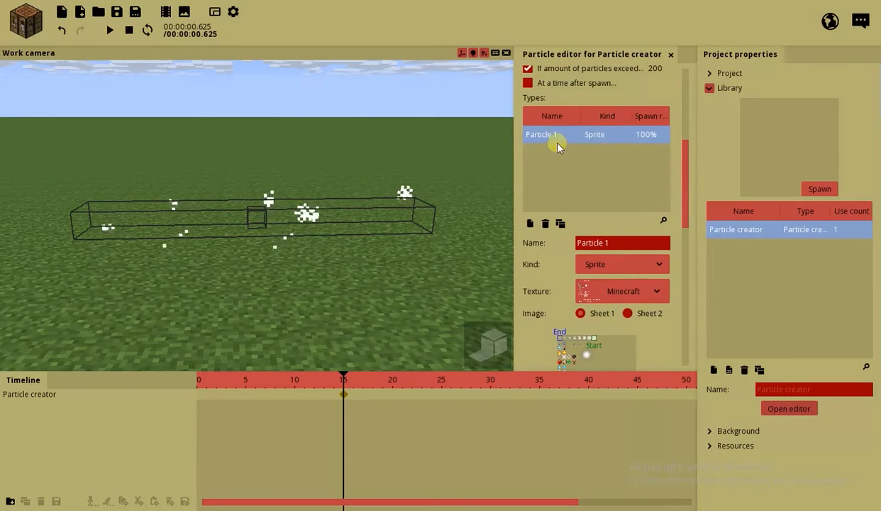
text(Smoke)
Step: Try single sprite frames 135, 147 and 182 from Sheet 1 as the Smoke particle's image
drag(687, 166, 688, 214)
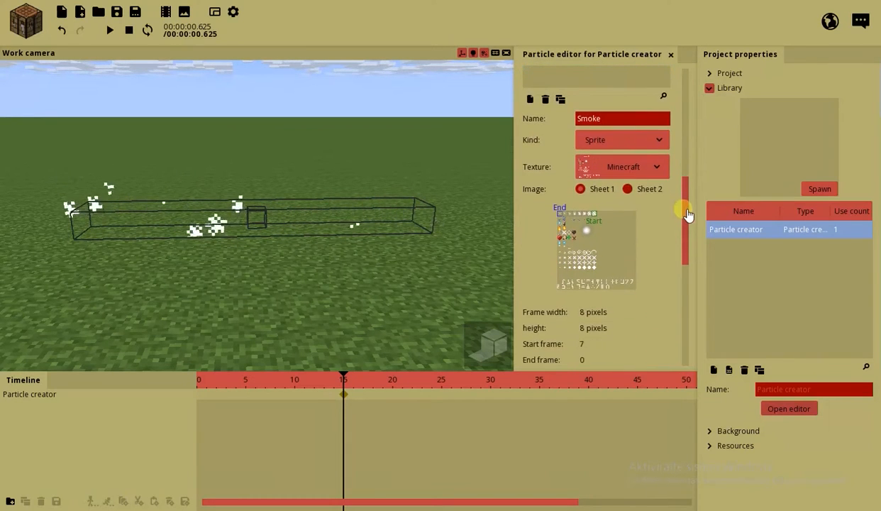
click(596, 255)
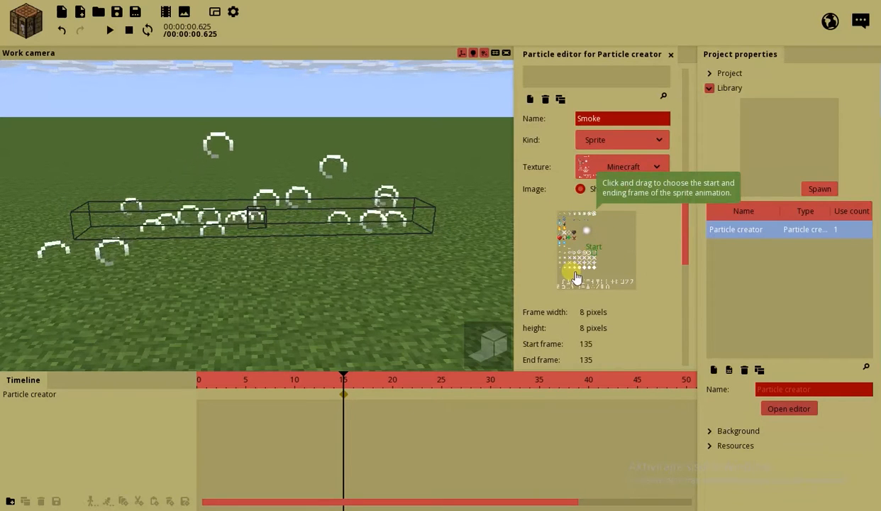
click(578, 259)
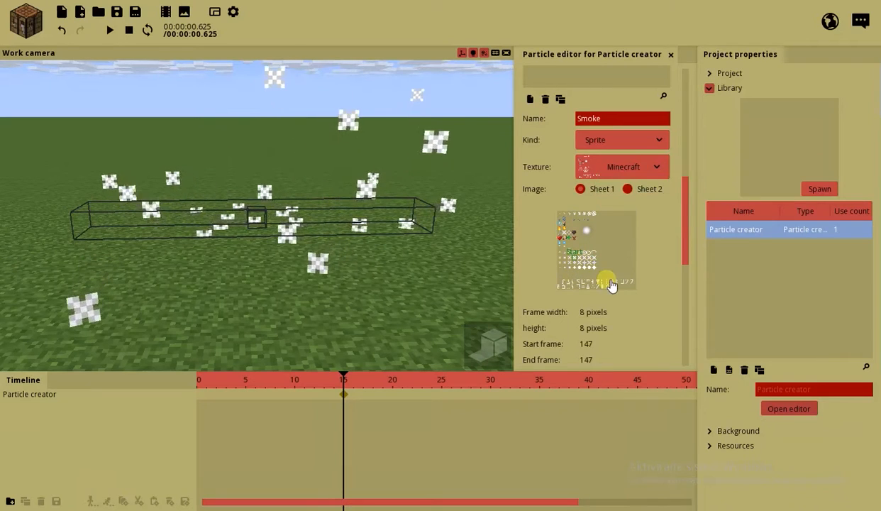
click(595, 274)
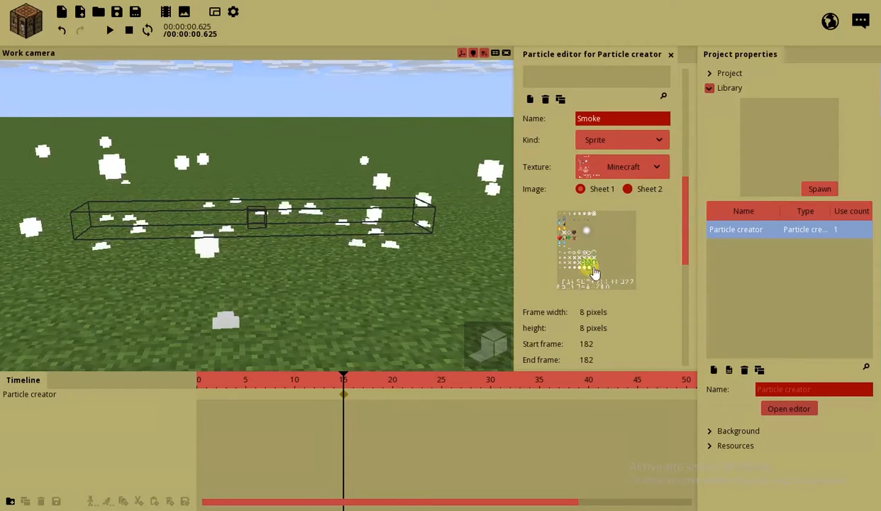
Step: Set the Smoke sprite animation on Sheet 1 to run from start frame 128 to end frame 135
mouse_move(596, 255)
mouse_down()
mouse_move(573, 249)
mouse_move(595, 253)
mouse_move(580, 254)
mouse_up()
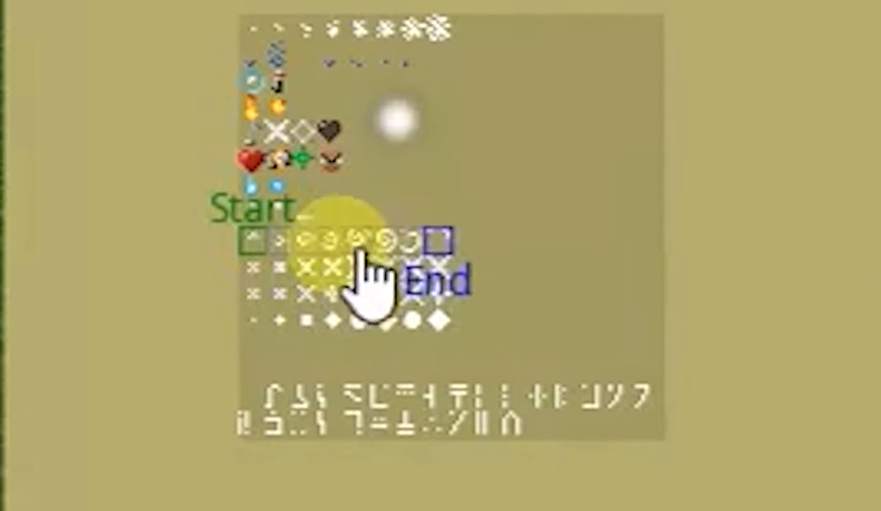
right_drag(423, 256, 427, 262)
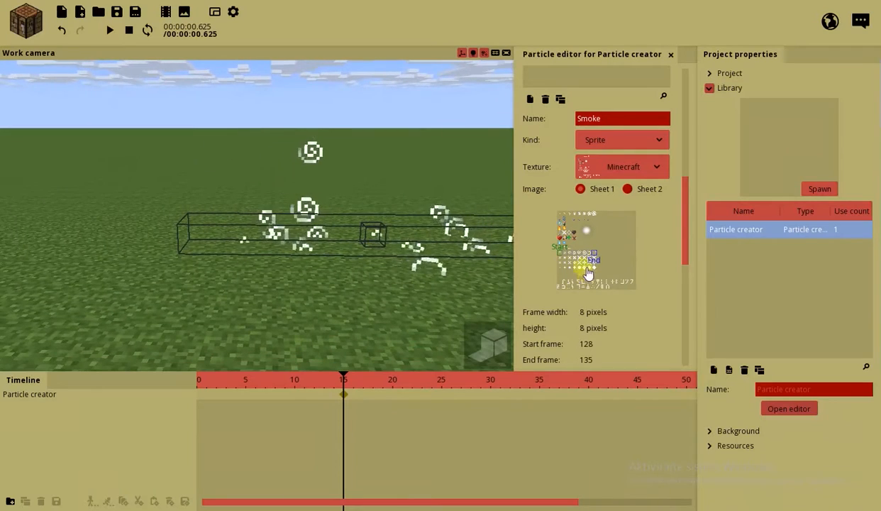
mouse_move(574, 264)
mouse_down()
mouse_move(566, 258)
mouse_move(593, 272)
mouse_up()
right_drag(352, 259, 352, 260)
right_drag(306, 210, 466, 254)
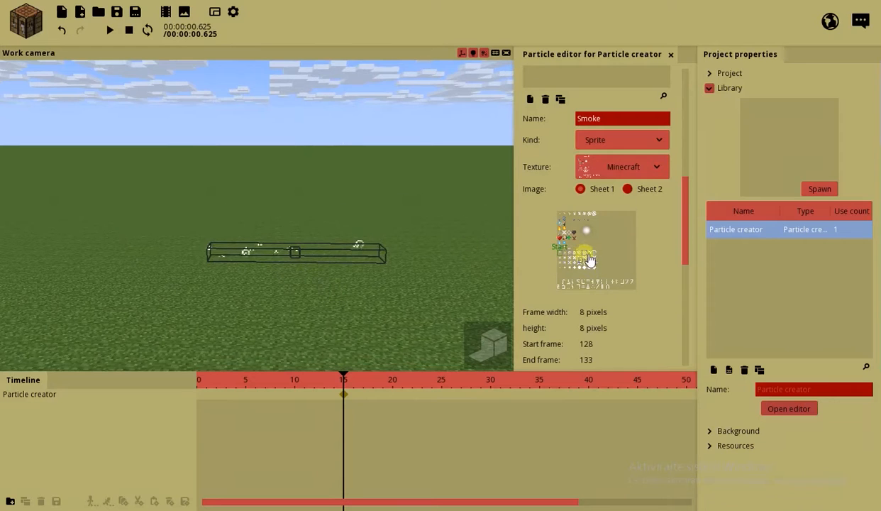
right_drag(303, 250, 304, 250)
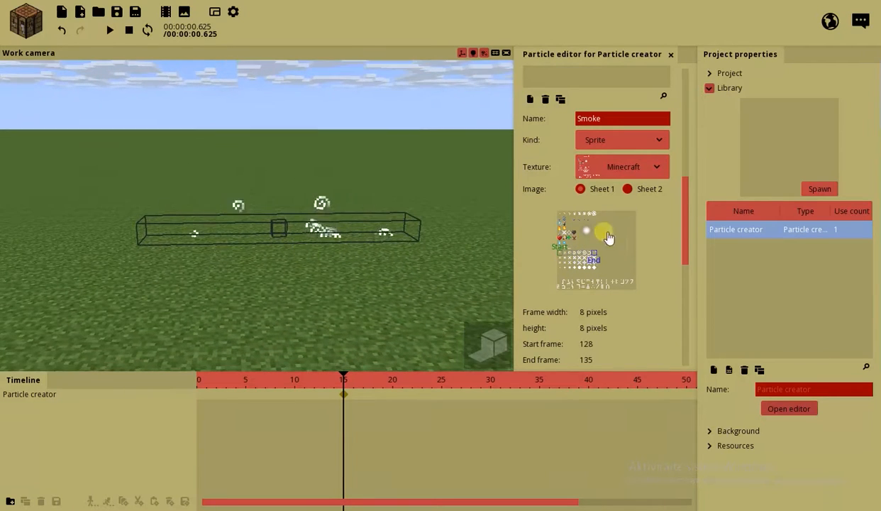
Step: Try adding a second particle type alongside Smoke, watch both kinds spawn, and delete the added type
drag(690, 211, 665, 171)
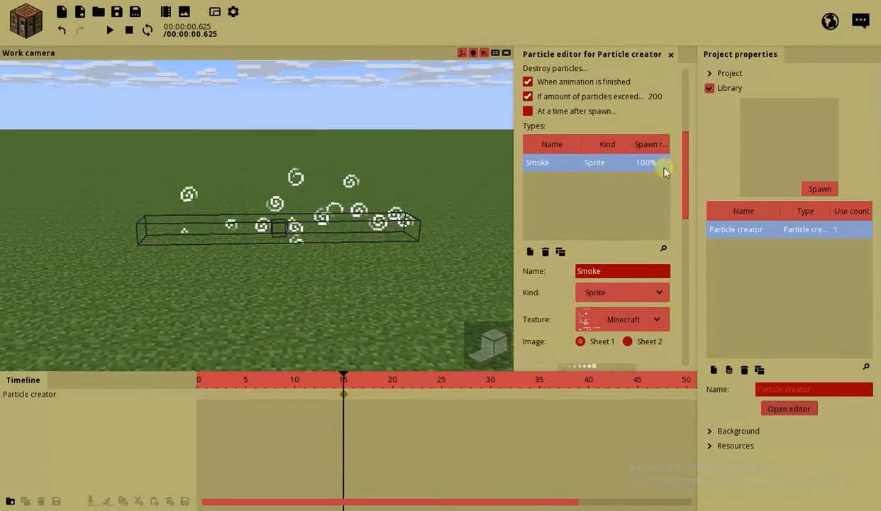
click(531, 252)
scroll(691, 186, down, 2)
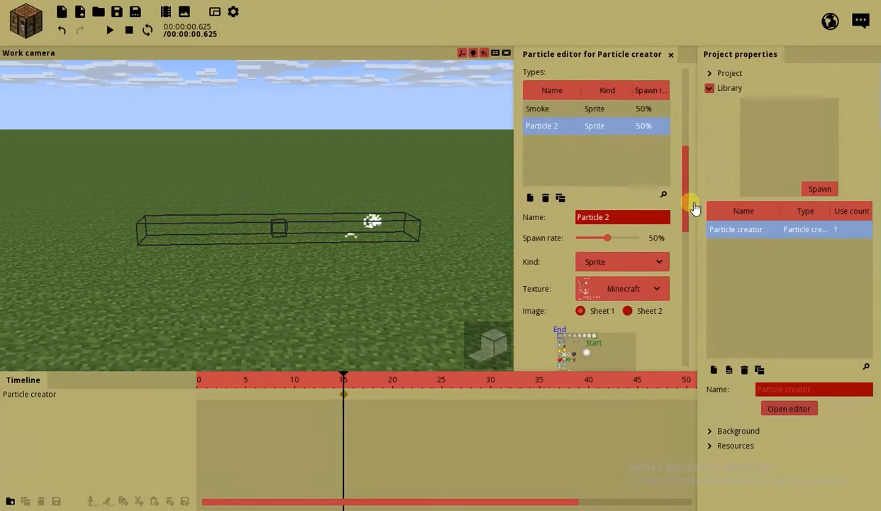
drag(668, 196, 678, 224)
key(w)
right_drag(331, 254, 269, 279)
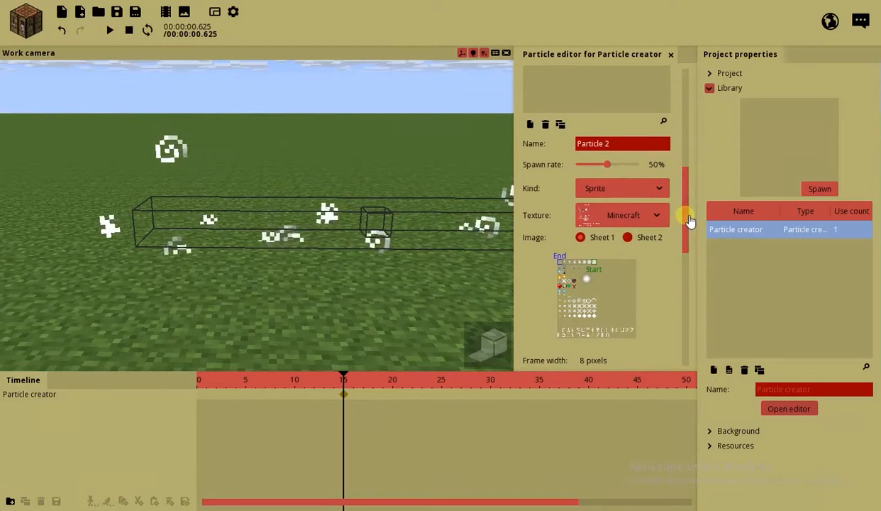
scroll(690, 221, up, 3)
click(545, 212)
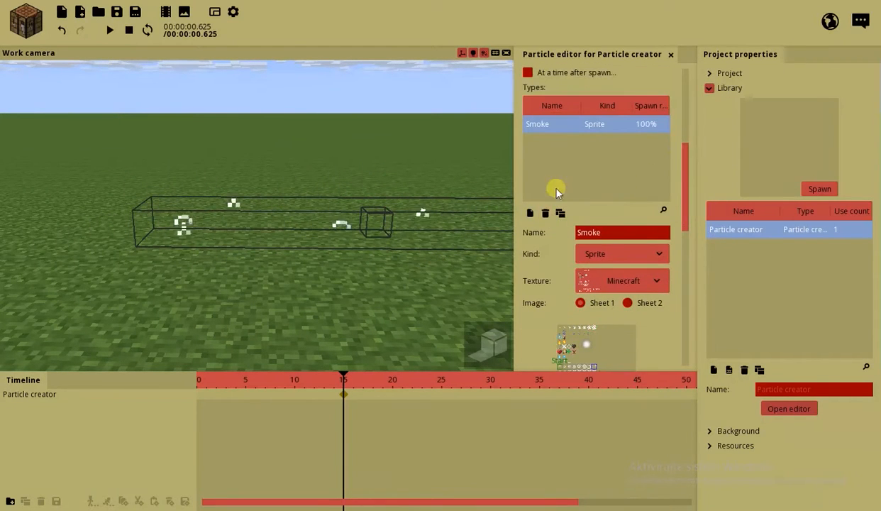
Step: Switch the Smoke image to Sheet 2 with 32 by 32 pixel frames, animated from frame 0 to frame 15
scroll(684, 212, down, 3)
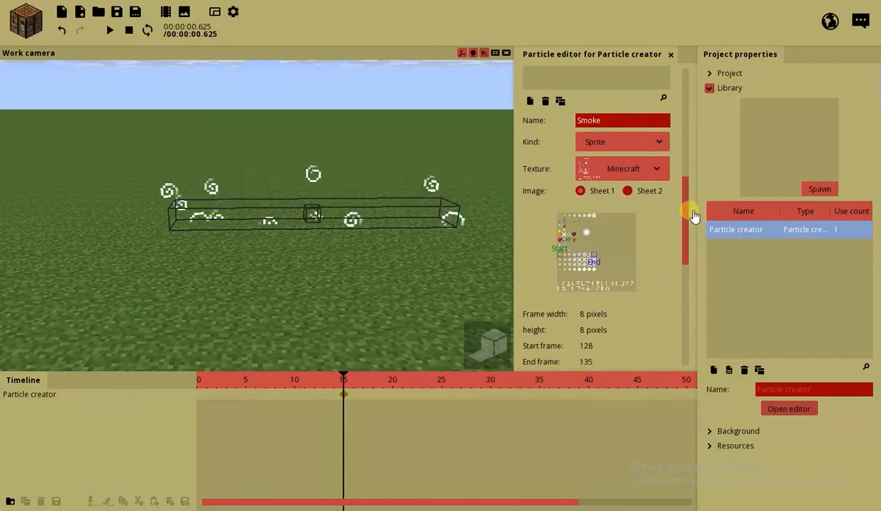
click(631, 182)
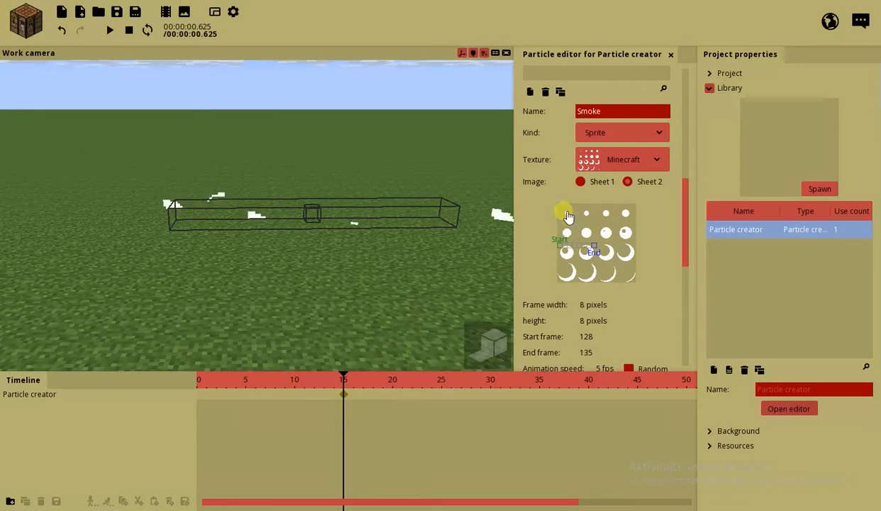
scroll(397, 216, up, 1)
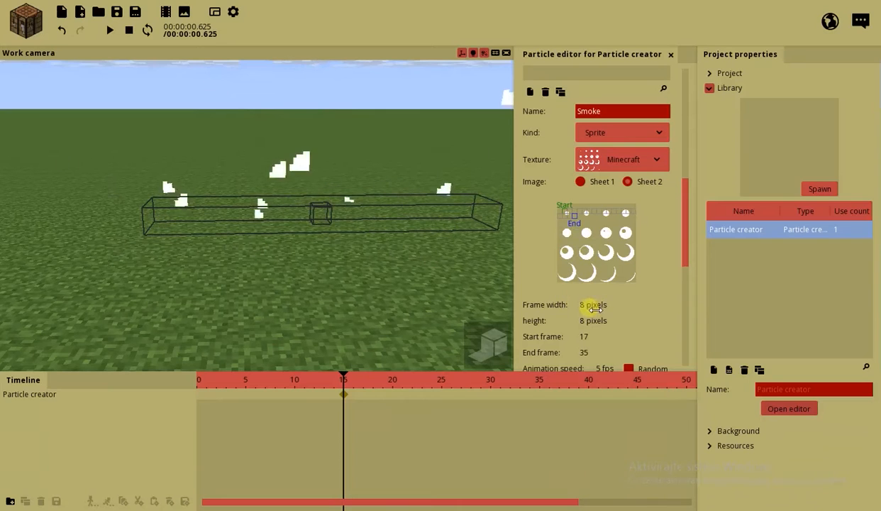
drag(586, 305, 738, 296)
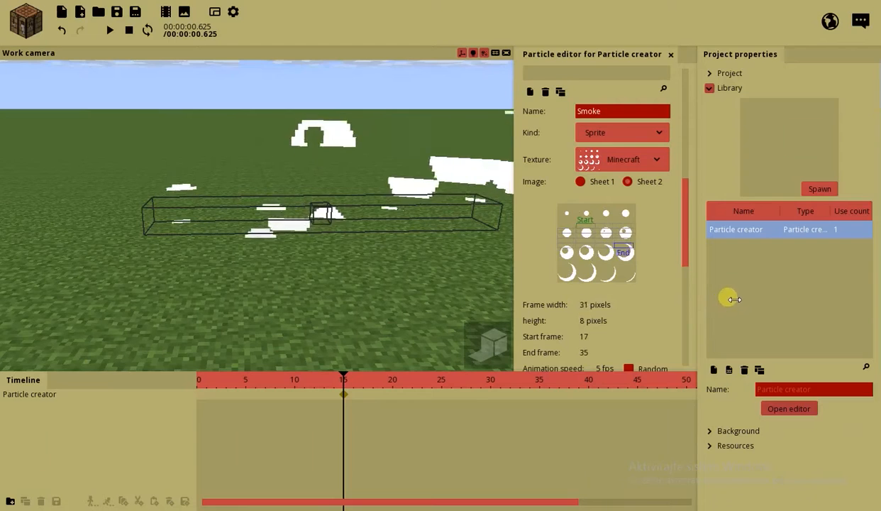
drag(593, 321, 741, 317)
drag(570, 215, 640, 278)
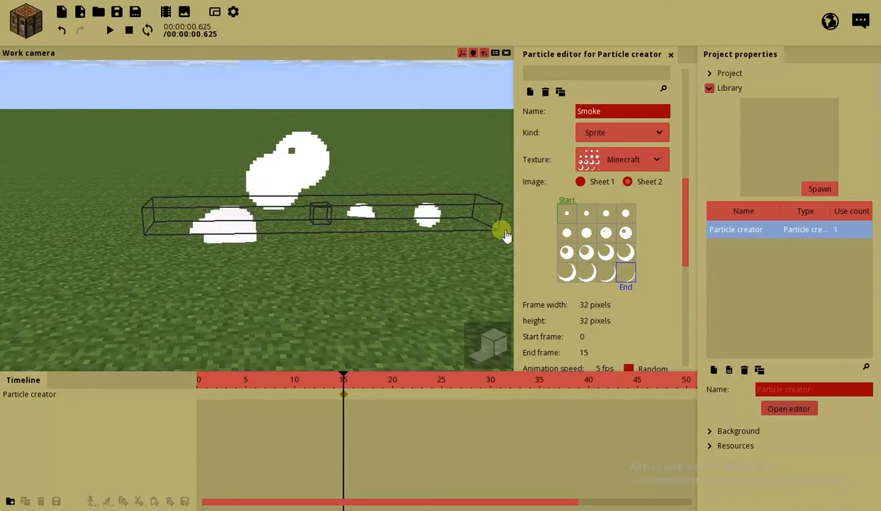
Step: Raise the Smoke sprite's animation speed to 57.56 fps
drag(688, 206, 687, 219)
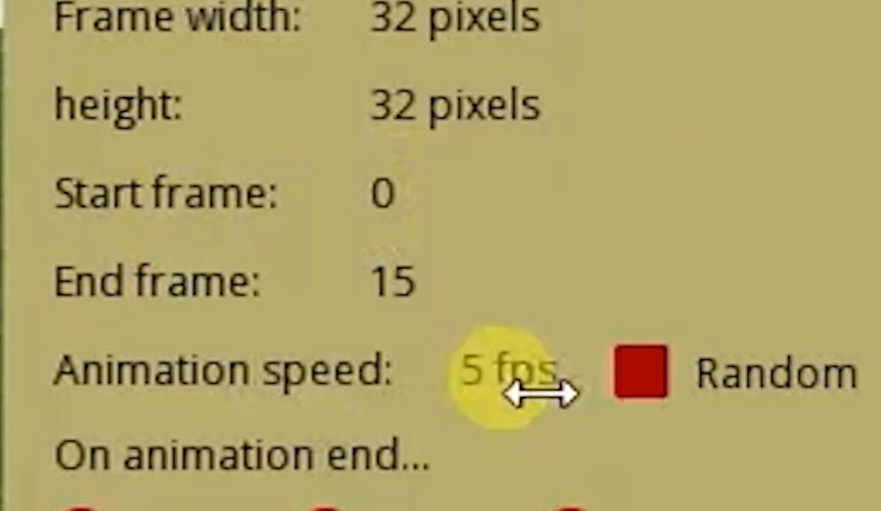
mouse_move(609, 311)
mouse_down()
mouse_move(626, 307)
mouse_move(623, 318)
mouse_up()
drag(610, 429, 865, 418)
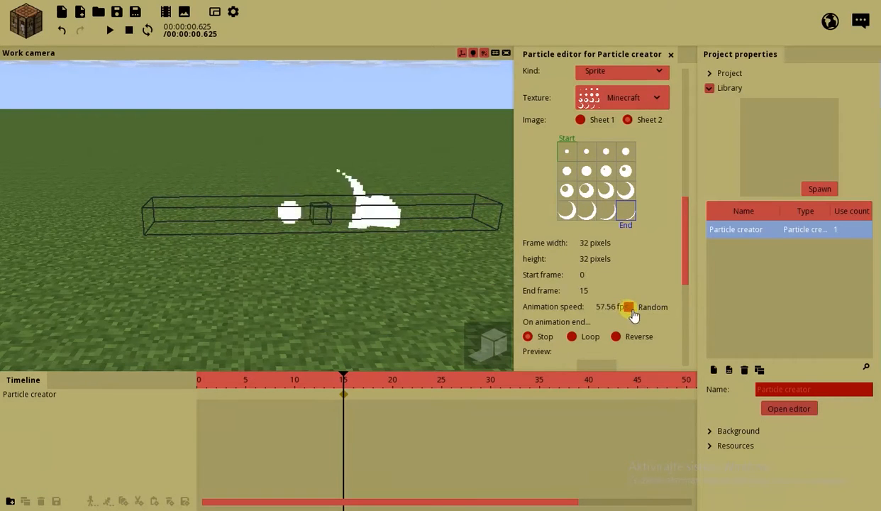
Step: Try randomizing the Smoke sprite's animation speed with a lower limit of 10.24 fps, and return to a fixed speed
drag(686, 234, 689, 279)
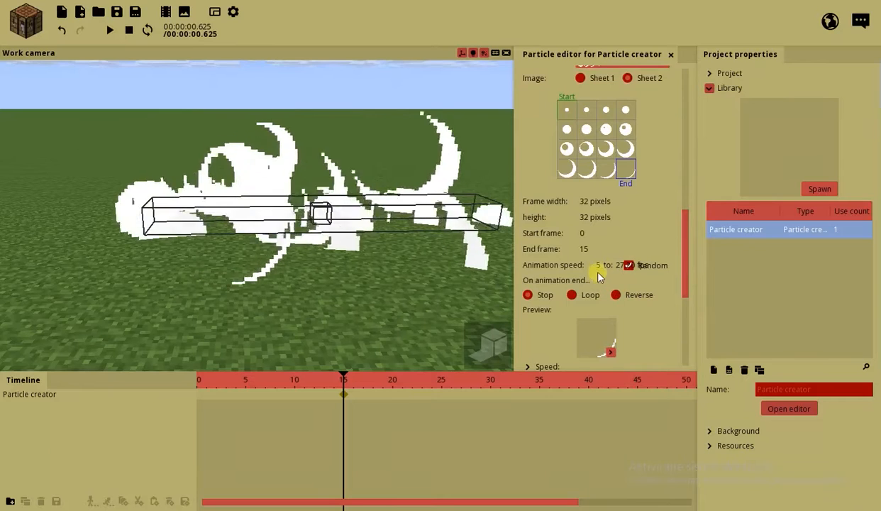
drag(599, 267, 683, 271)
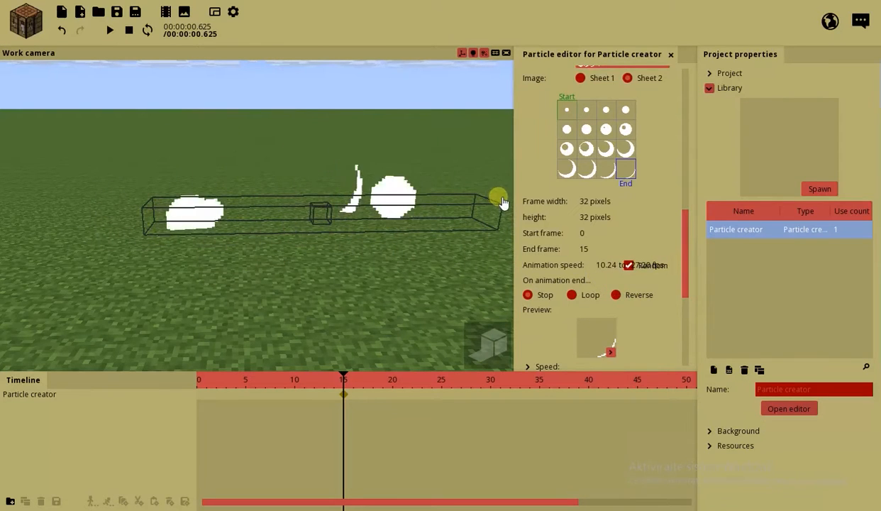
click(629, 265)
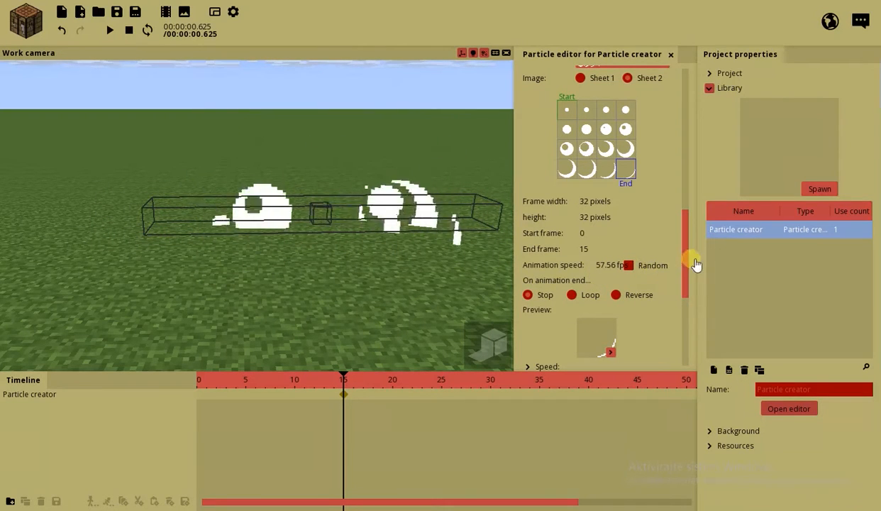
Step: Try looping the Smoke sprite when its animation ends, watch the particles, and switch back to Stop
click(575, 296)
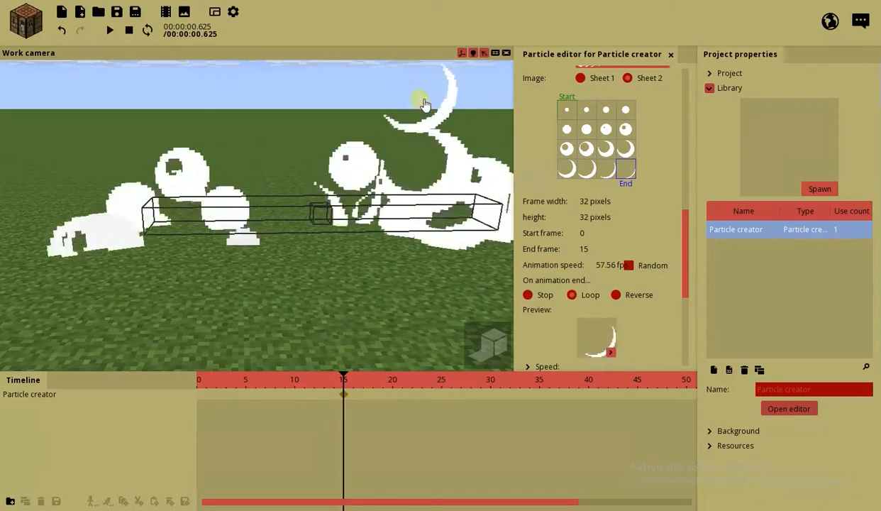
right_drag(417, 97, 365, 153)
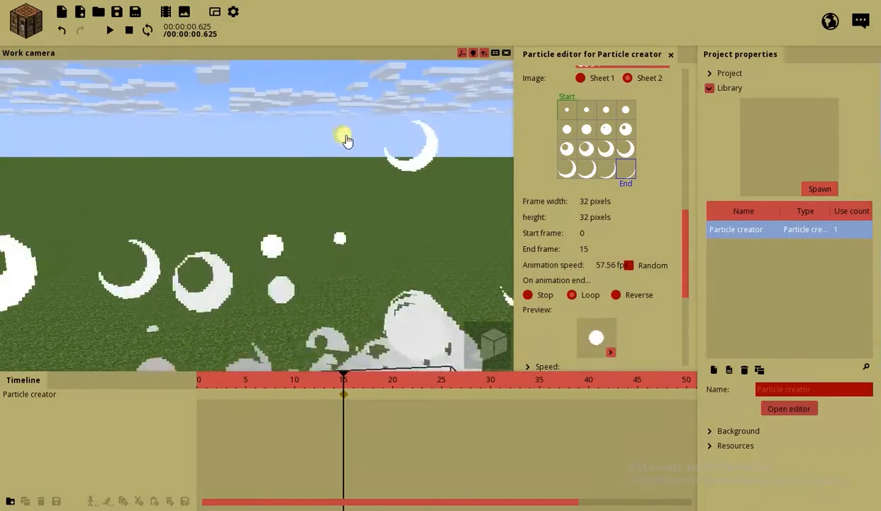
right_drag(431, 143, 368, 256)
click(545, 301)
right_drag(389, 287, 388, 285)
Step: Try the Reverse option for the end of the Smoke animation, watch the particles, and restore Stop
drag(686, 228, 682, 116)
drag(685, 180, 669, 290)
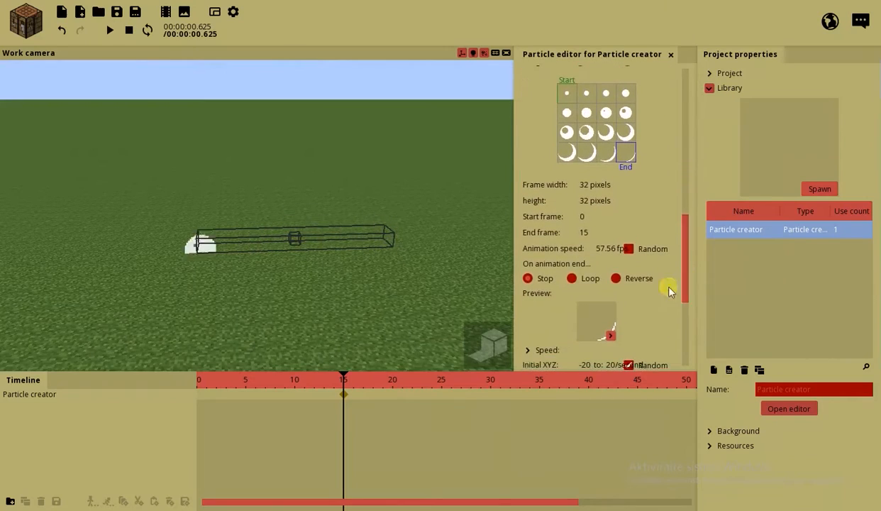
click(616, 279)
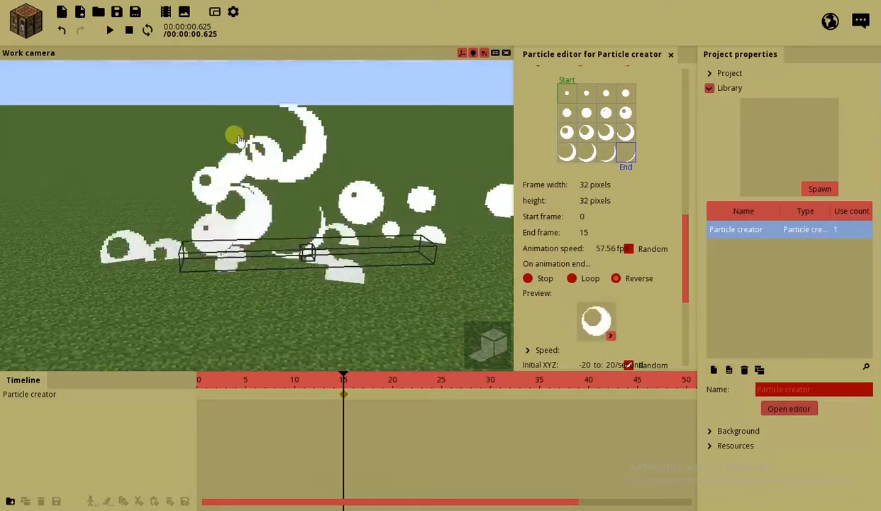
scroll(327, 154, down, 3)
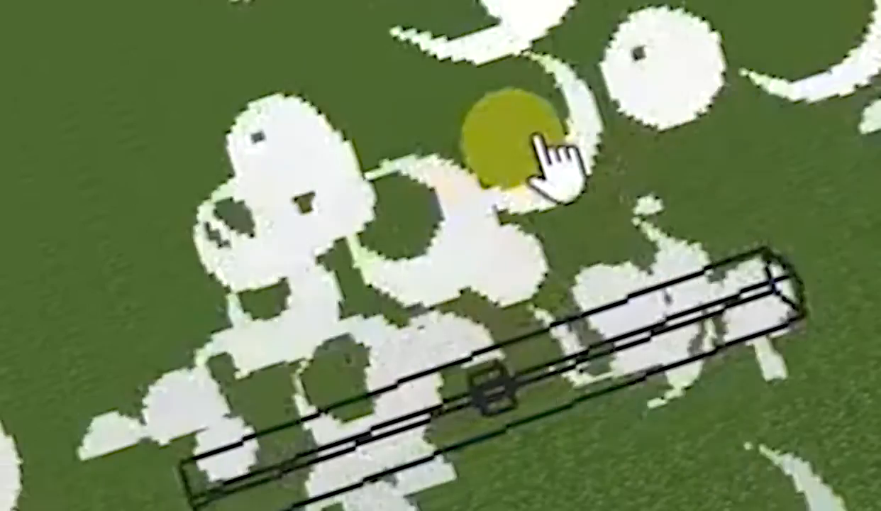
click(529, 279)
scroll(338, 252, down, 2)
scroll(254, 192, up, 4)
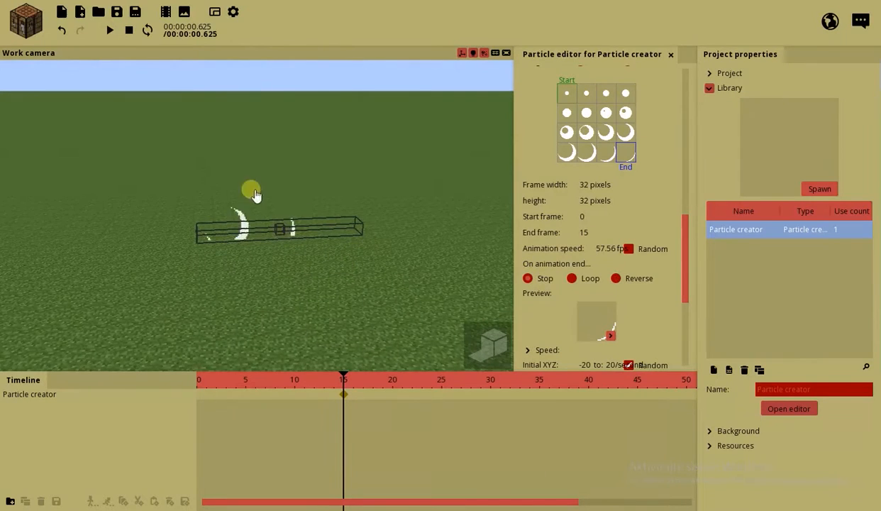
Step: Switch the Smoke image back to Sheet 1 and lower its animation speed to 26.64 fps
drag(697, 263, 676, 314)
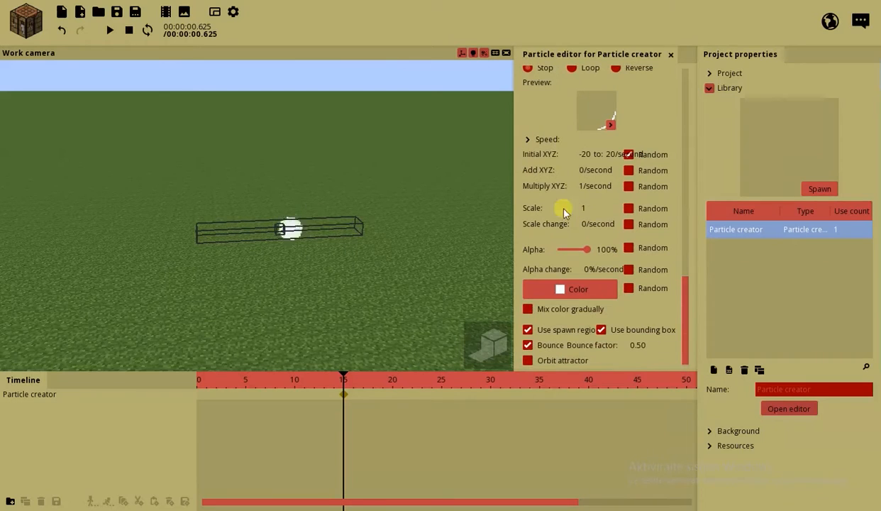
drag(692, 318, 686, 178)
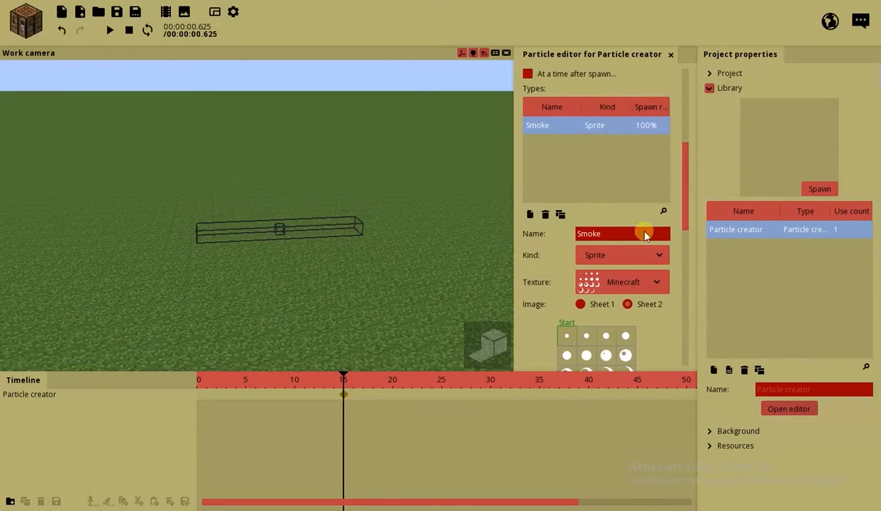
click(603, 306)
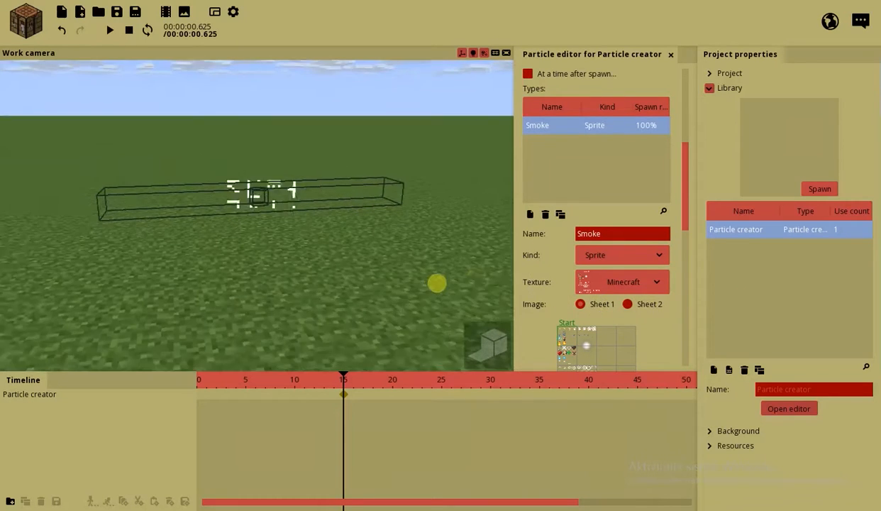
drag(686, 202, 684, 273)
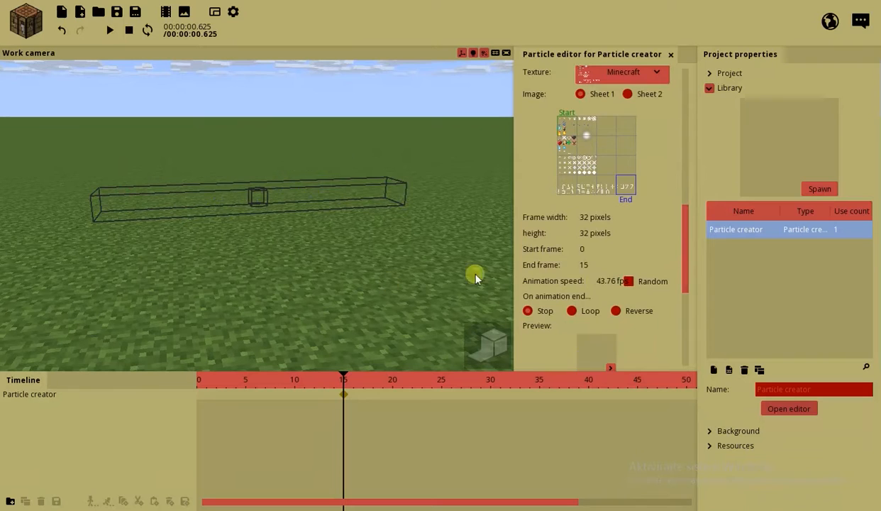
drag(614, 279, 364, 262)
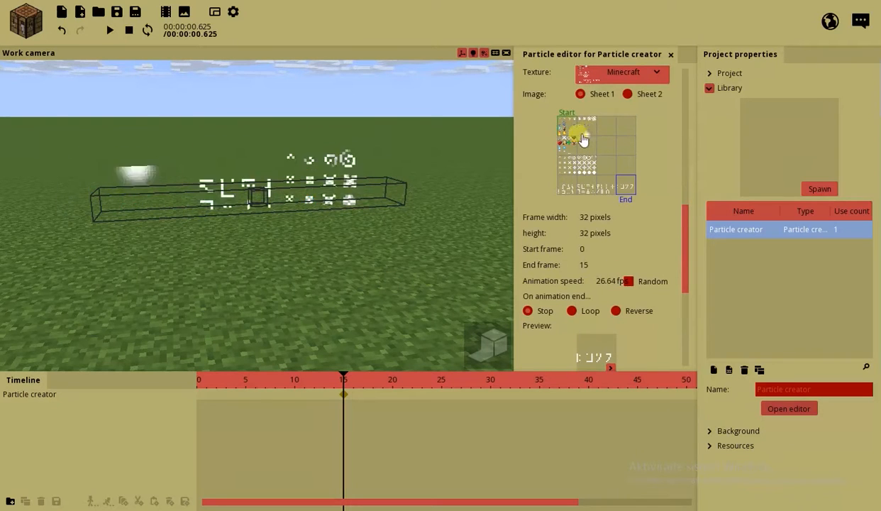
Step: Set the Smoke sprite frames to 8 by 8 pixels and animate from frame 0 to frame 7
click(591, 220)
text(8)
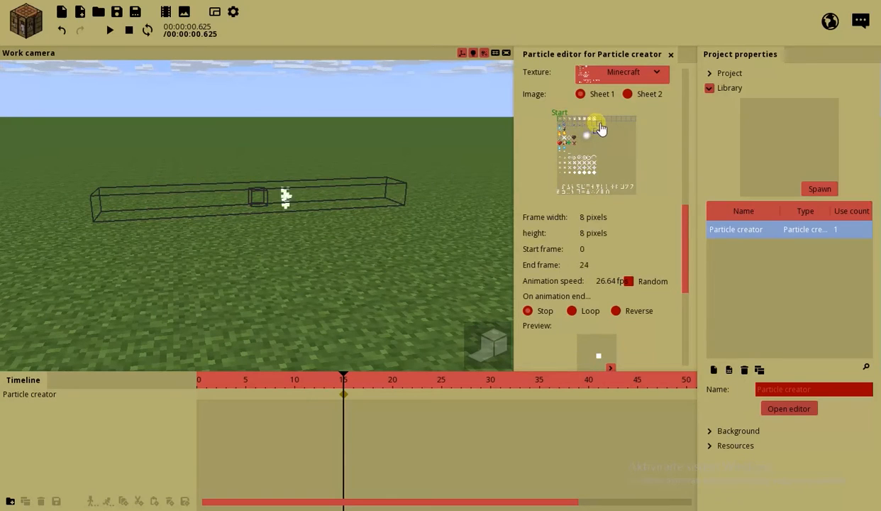
key(w)
right_drag(346, 177, 341, 174)
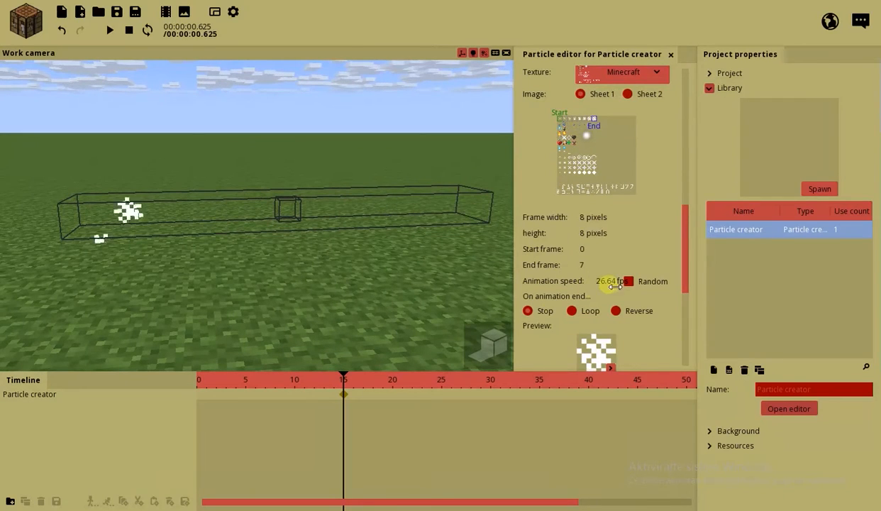
Step: Create a Grass Block with the Minecraft texture in the scene and check it in the work camera
drag(686, 263, 685, 117)
key(s)
right_drag(346, 177, 340, 177)
click(28, 30)
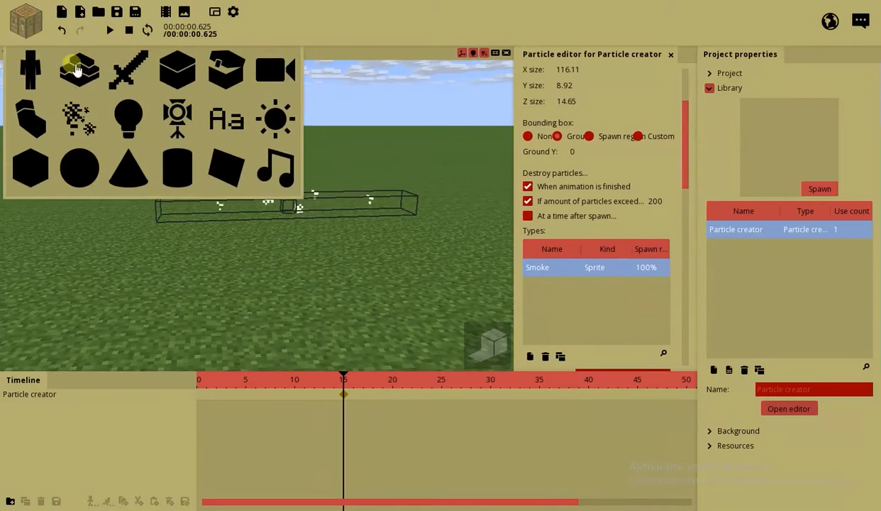
click(167, 69)
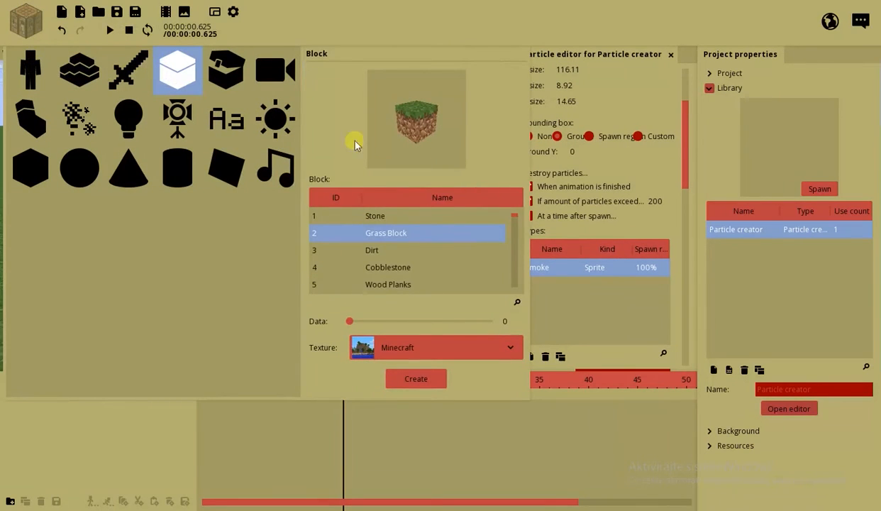
click(417, 378)
click(280, 224)
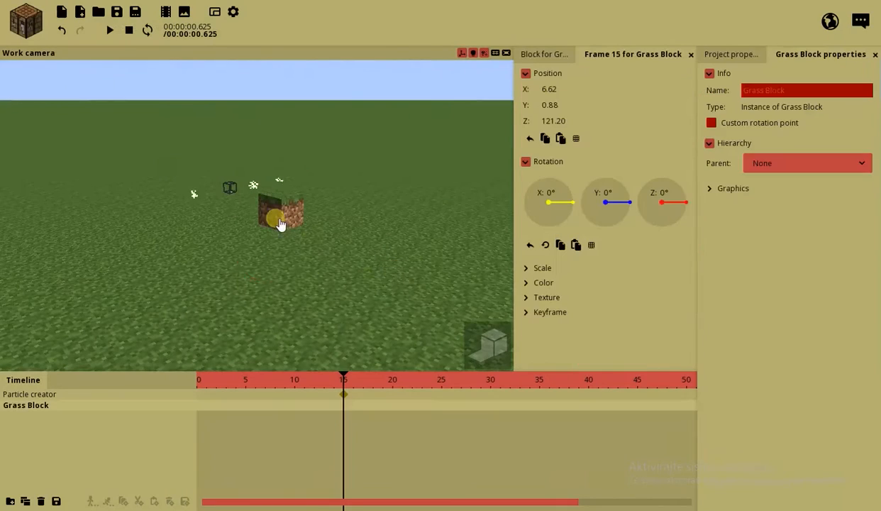
click(395, 260)
right_drag(398, 262, 360, 272)
key(q)
key(e)
click(593, 352)
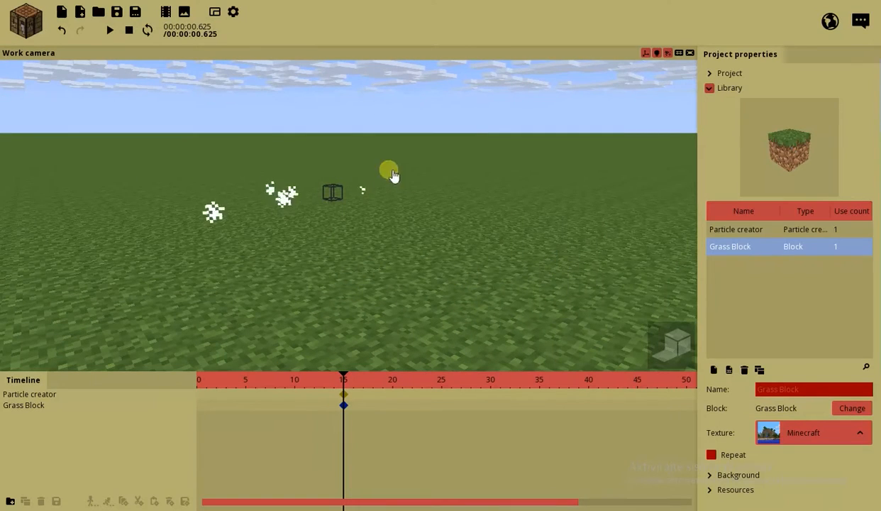
Step: Reopen the particle editor for the Particle creator, select the Smoke type, and view its available textures
click(752, 230)
click(789, 409)
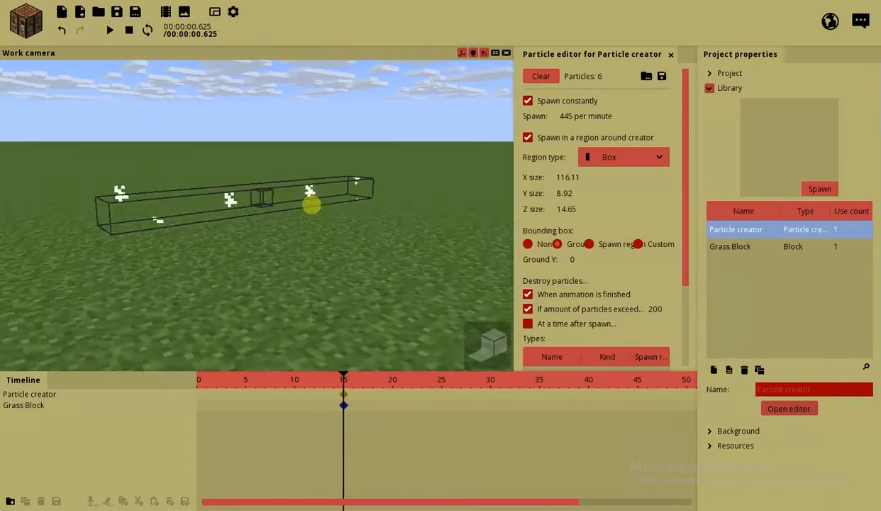
drag(690, 220, 692, 311)
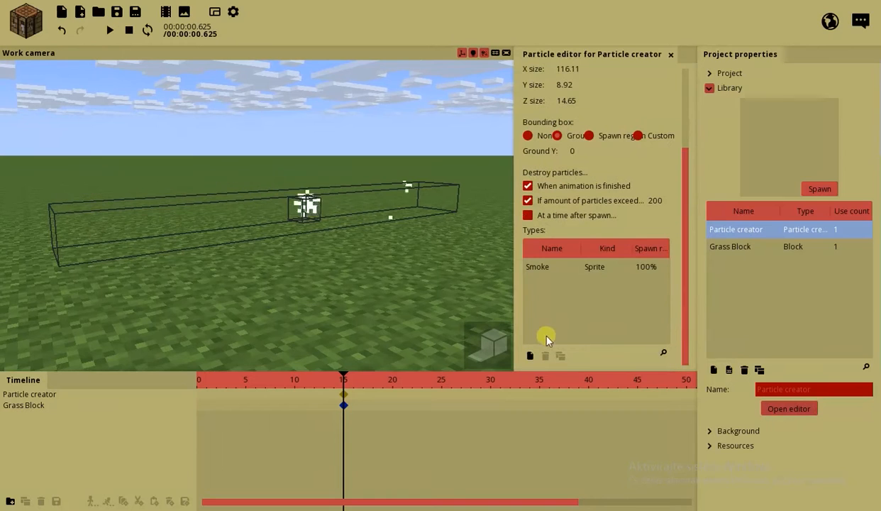
click(567, 275)
drag(682, 193, 689, 232)
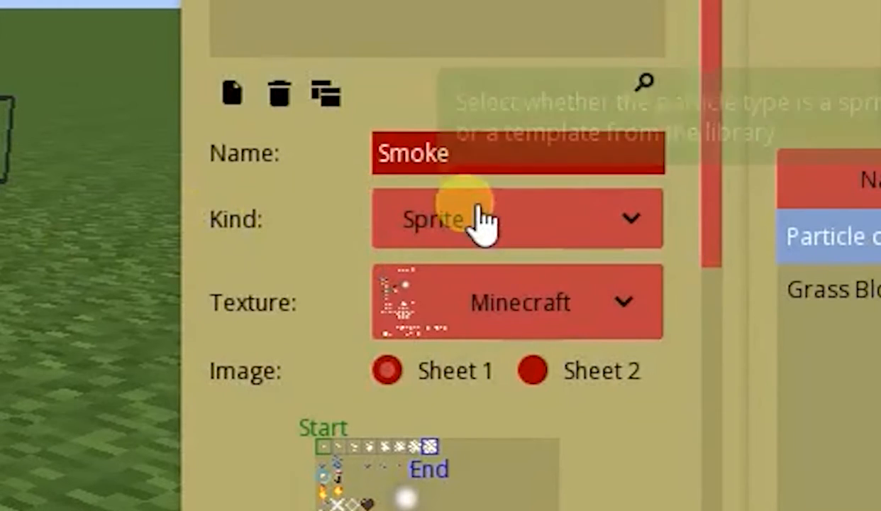
drag(716, 176, 715, 226)
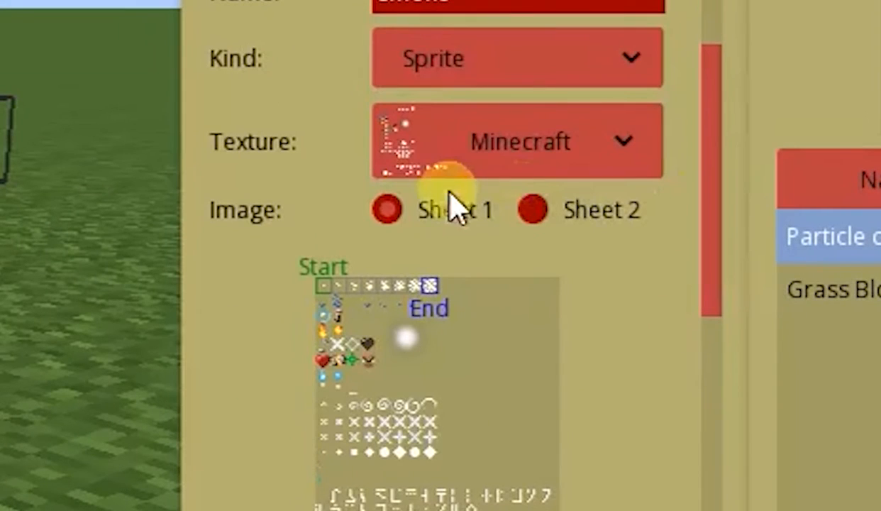
click(417, 160)
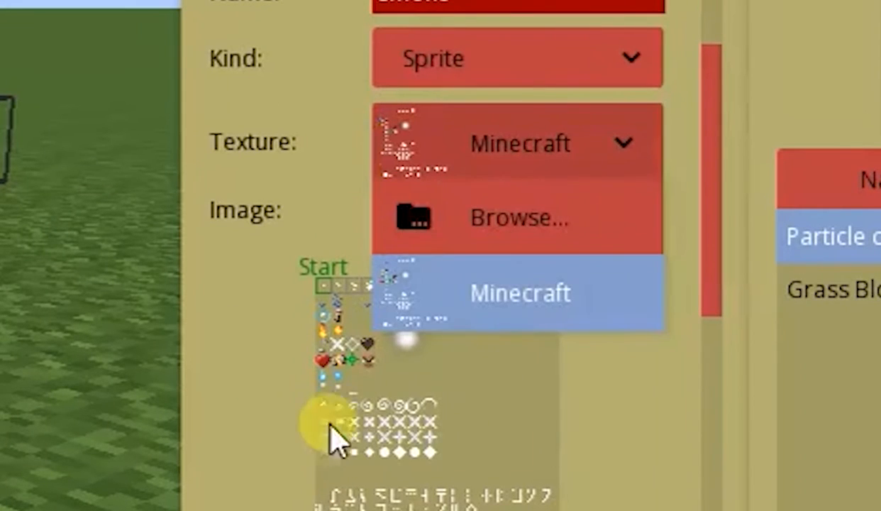
click(200, 338)
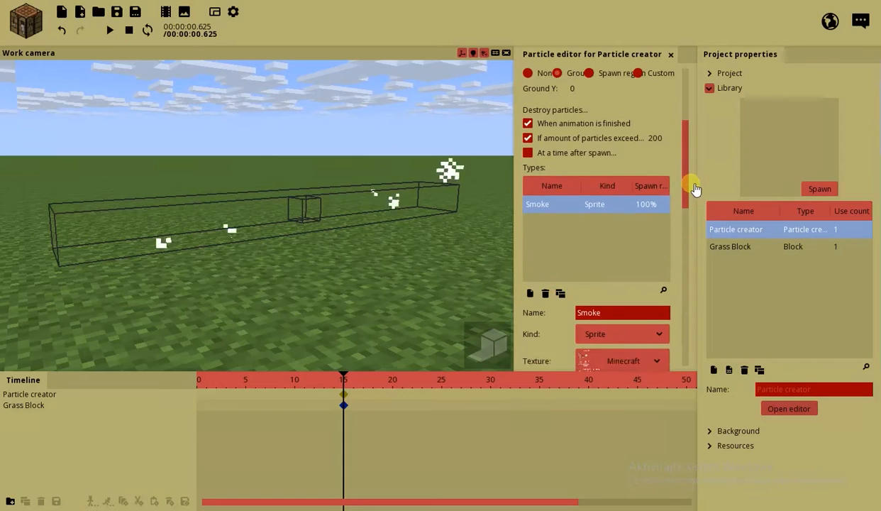
Step: Change the Smoke particle type's kind from Sprite to Grass Block
drag(694, 187, 693, 202)
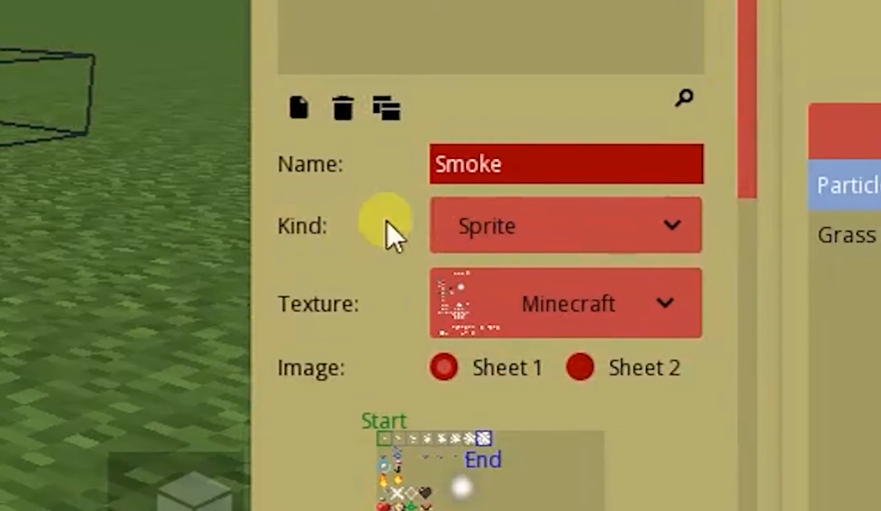
click(598, 232)
click(440, 283)
scroll(753, 183, down, 3)
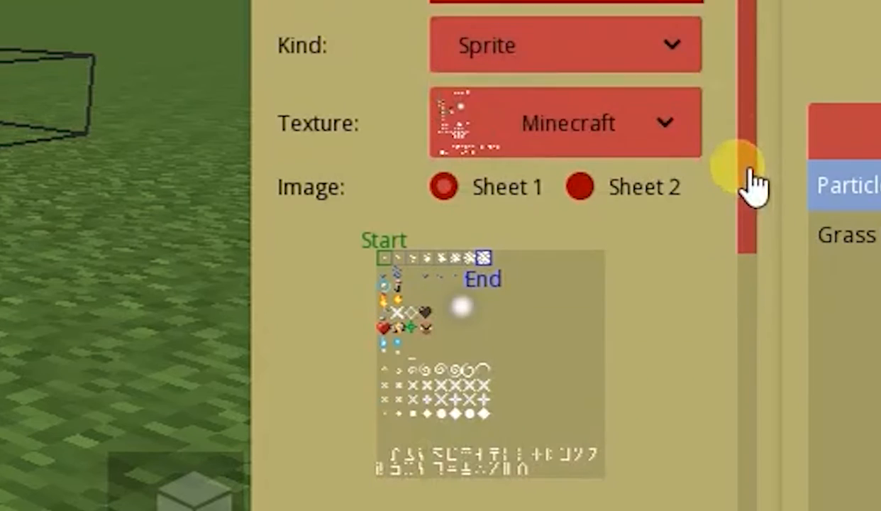
click(576, 39)
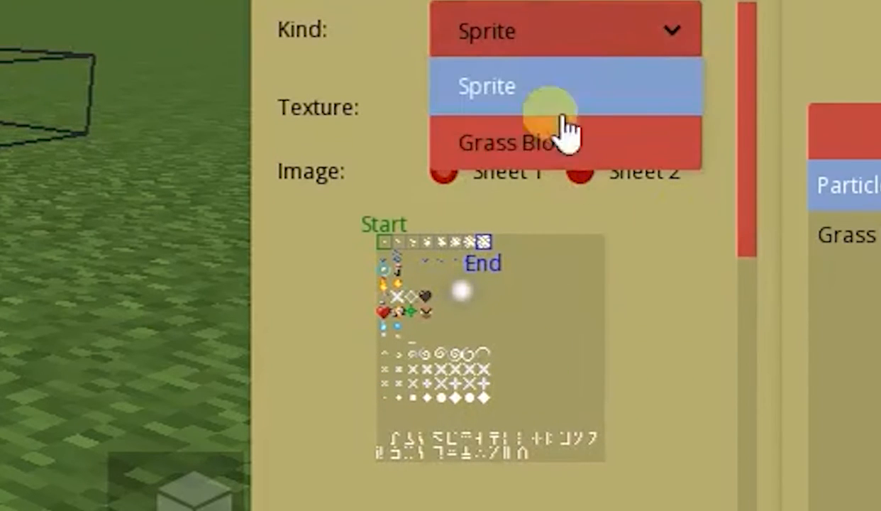
click(533, 144)
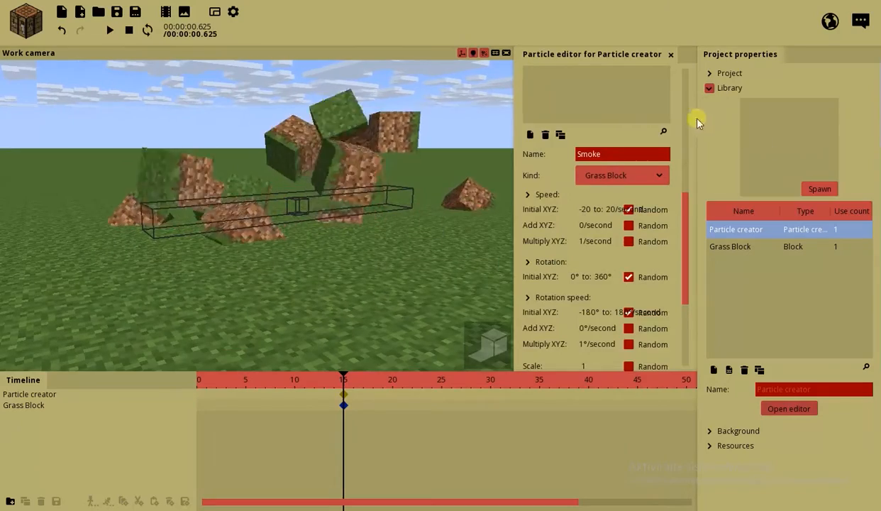
Step: Enable destroying particles at a time after spawn and watch the spawned grass blocks
scroll(645, 149, up, 5)
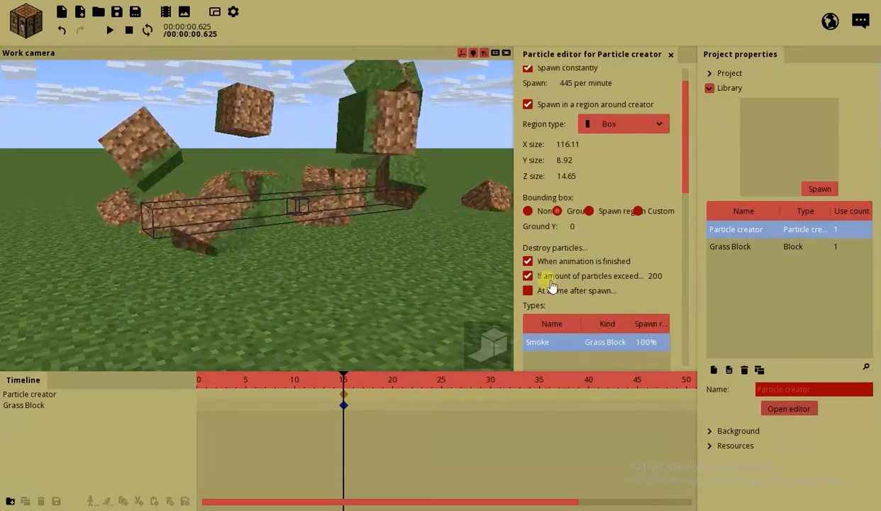
click(528, 291)
scroll(348, 219, down, 5)
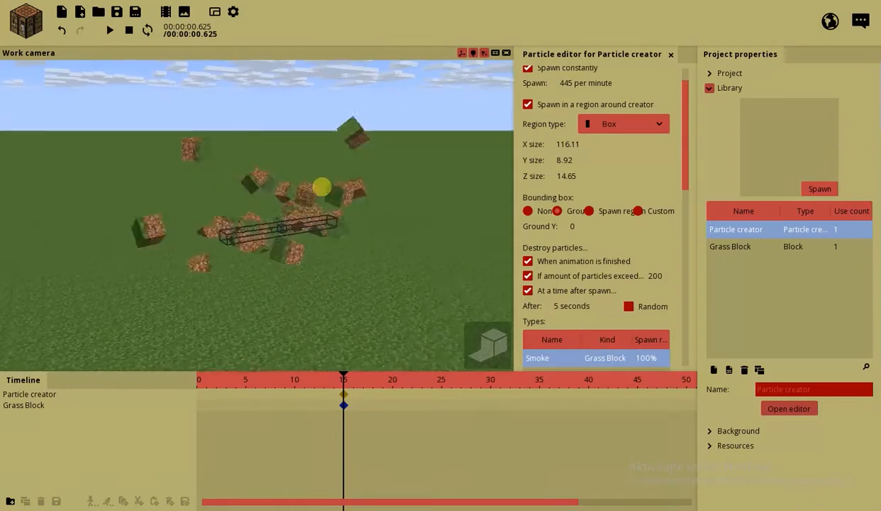
scroll(329, 198, up, 5)
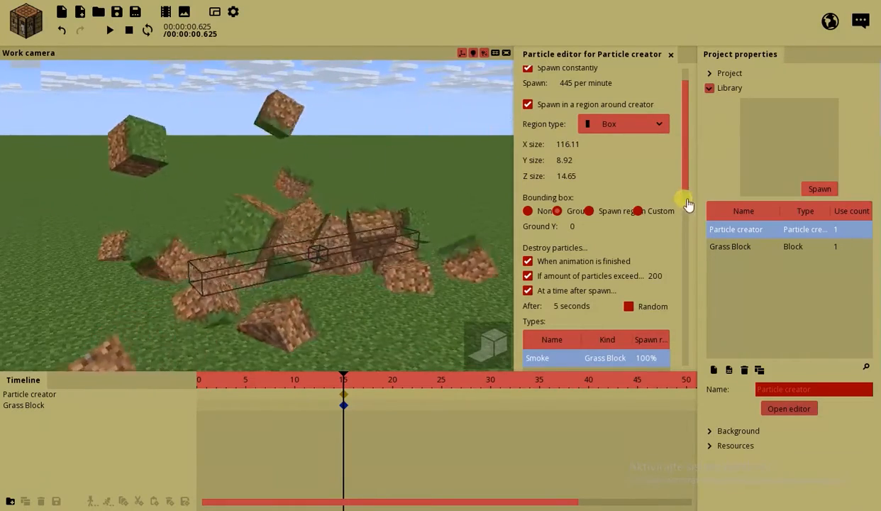
Step: Examine the Smoke type's speed, rotation and rotation speed settings for its Grass Block particles
scroll(685, 196, down, 3)
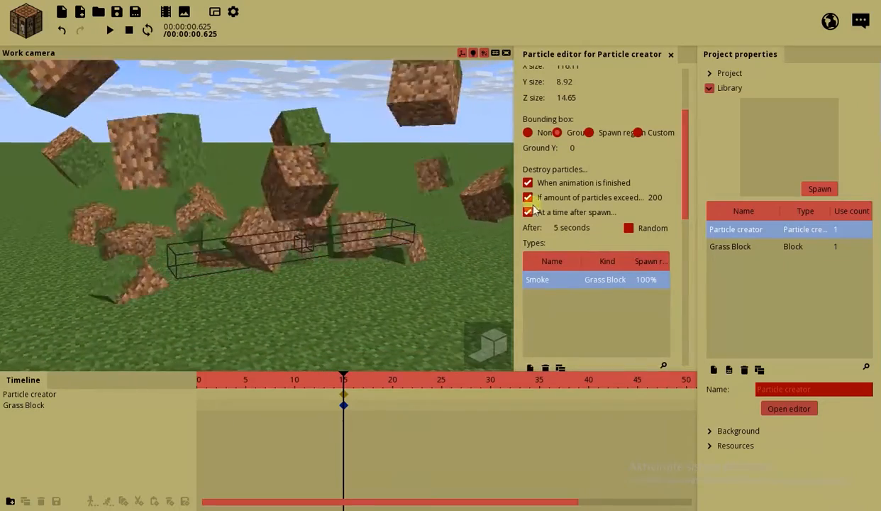
scroll(692, 206, down, 4)
scroll(693, 216, up, 1)
drag(688, 205, 667, 338)
mouse_move(684, 257)
mouse_down()
mouse_move(692, 186)
mouse_move(687, 242)
mouse_up()
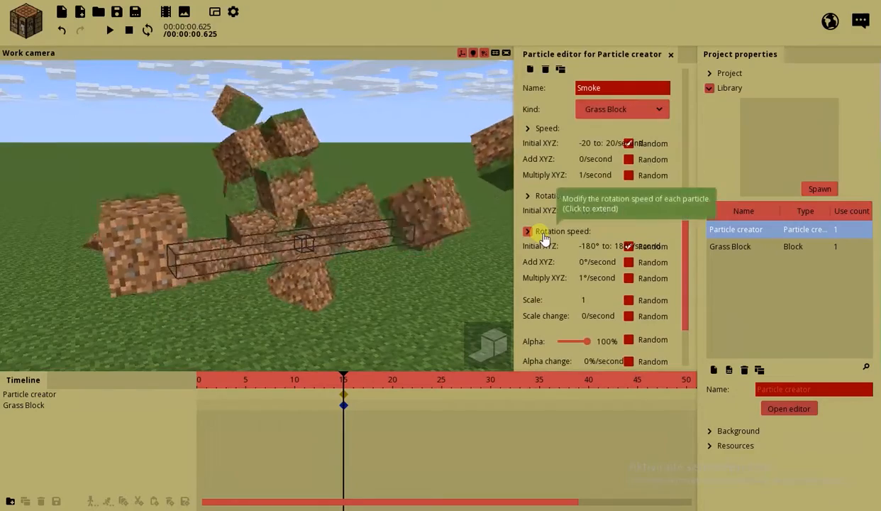
Step: Watch the tumbling Grass Block particles from several distances and angles around the particle creator
mouse_move(683, 236)
mouse_down()
mouse_move(688, 190)
mouse_move(685, 245)
mouse_up()
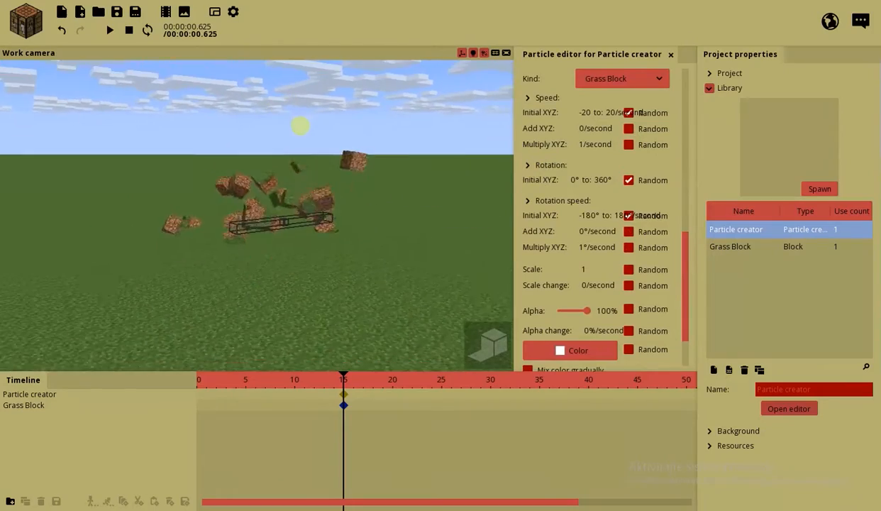
click(35, 26)
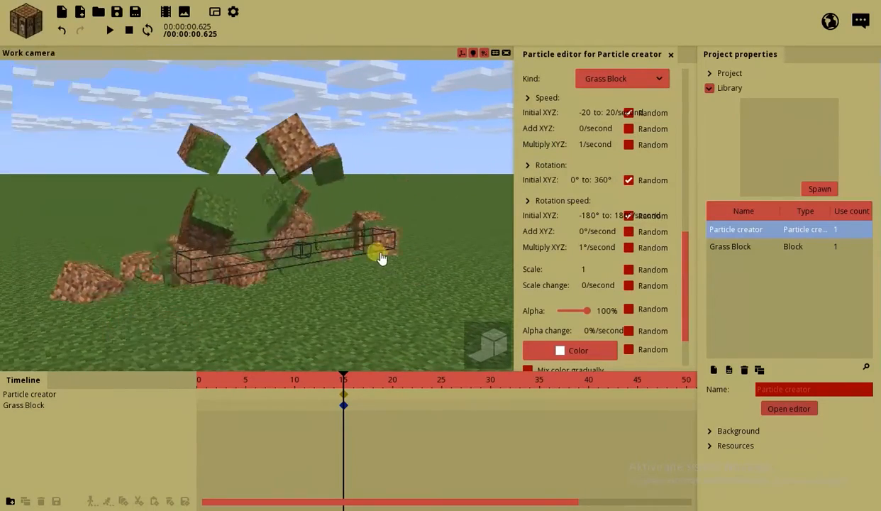
scroll(377, 251, down, 2)
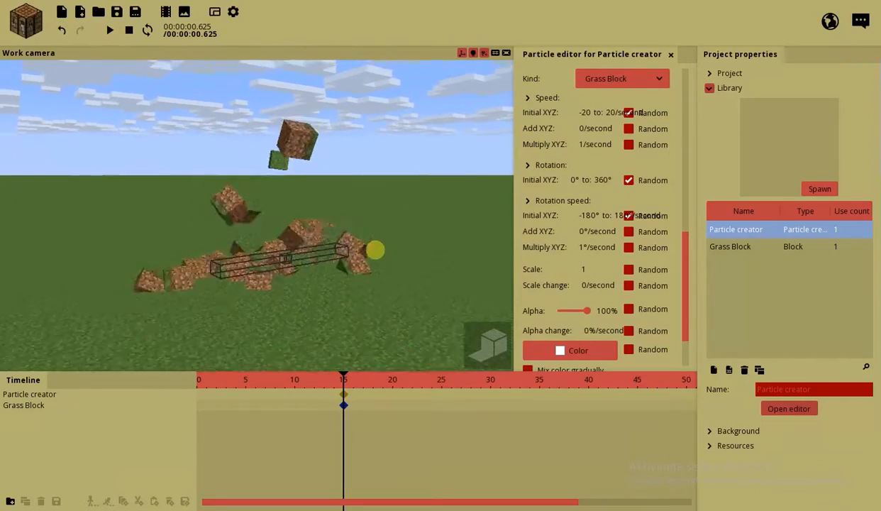
drag(375, 249, 370, 239)
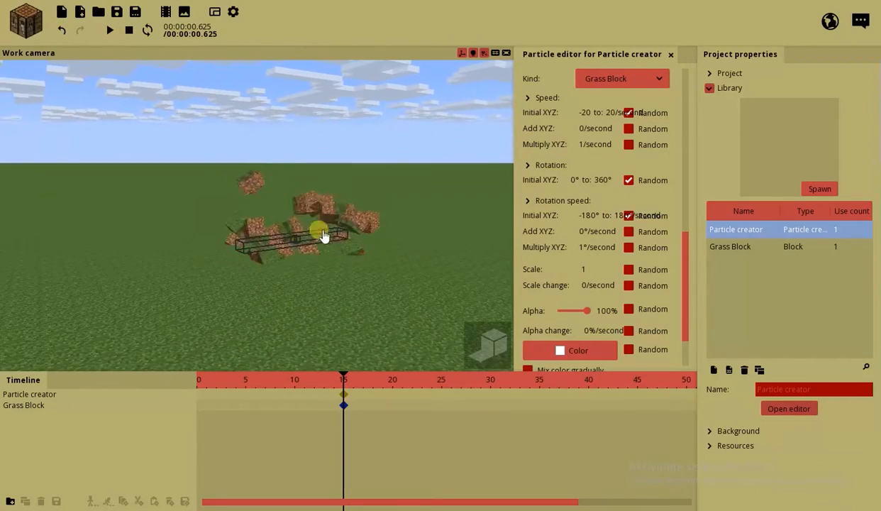
scroll(309, 236, up, 1)
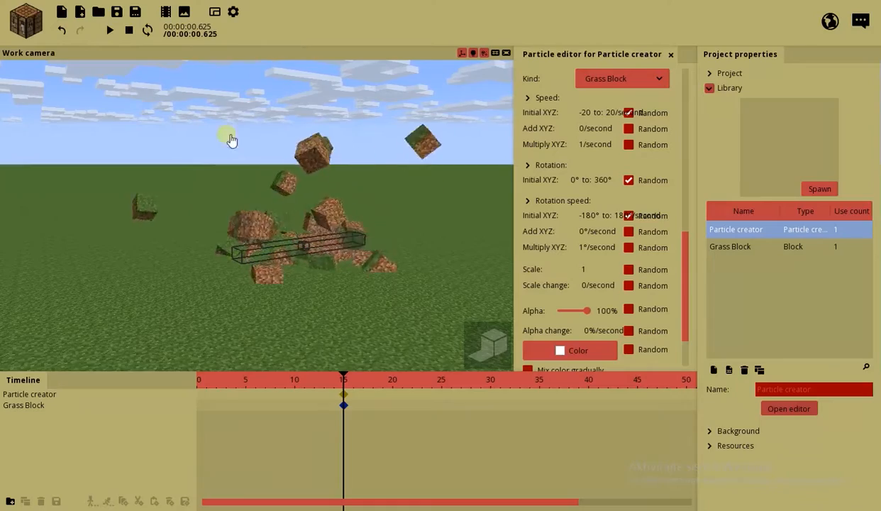
scroll(359, 212, up, 4)
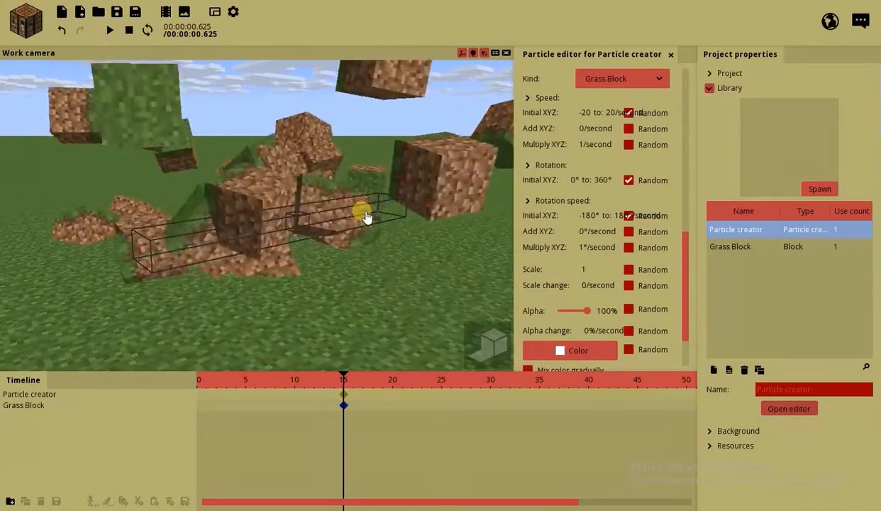
scroll(357, 212, down, 1)
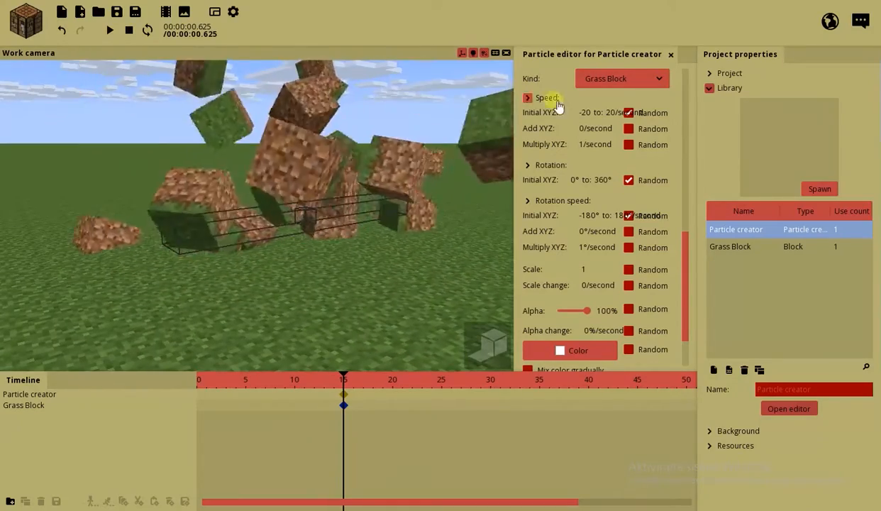
Step: Expand the Speed settings into separate axes and raise the upper initial X speed to 206.50/second, watching the blocks' spread
click(549, 100)
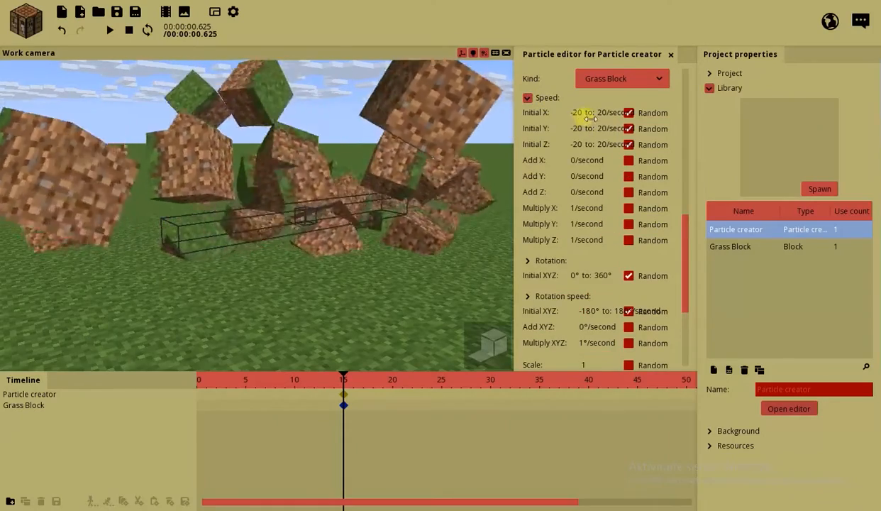
scroll(430, 132, down, 4)
mouse_move(430, 131)
mouse_down()
mouse_move(425, 142)
mouse_move(414, 139)
mouse_up()
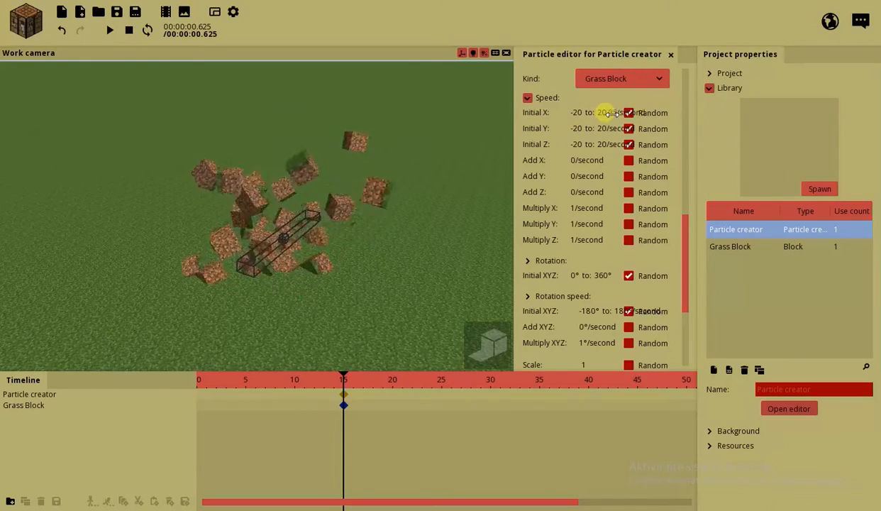
drag(793, 115, 795, 115)
right_drag(388, 161, 384, 181)
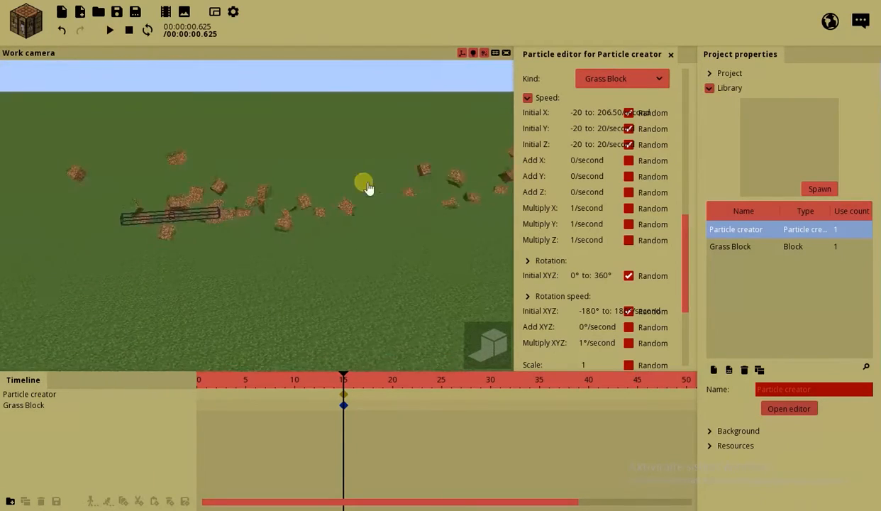
right_drag(305, 183, 303, 183)
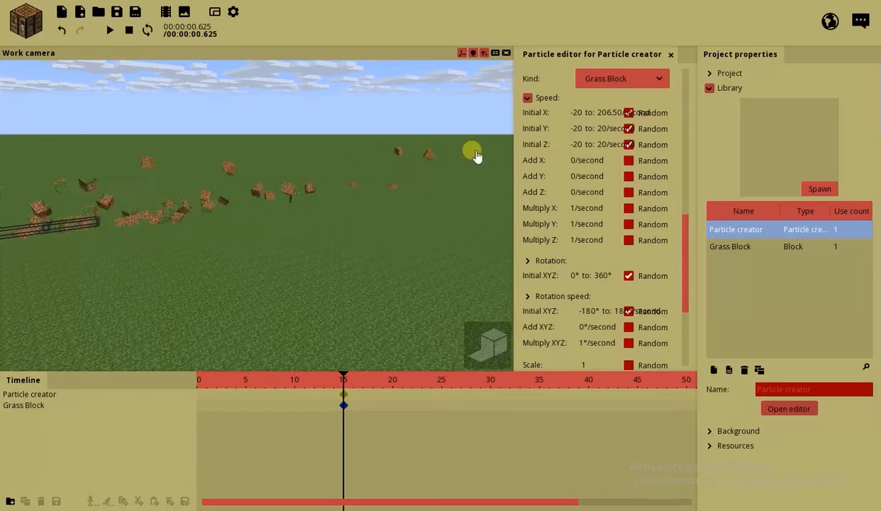
Step: Set the upper initial X speed to 131.50/second, watch the blocks from several angles, and try adjusting the lower limit
right_click(614, 116)
right_drag(428, 193, 413, 191)
right_drag(417, 138, 417, 138)
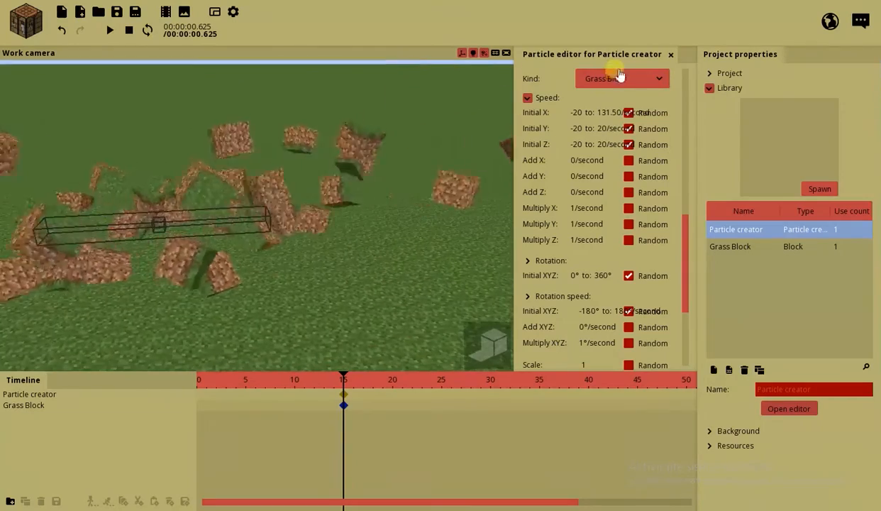
right_drag(360, 147, 363, 142)
key(w)
right_drag(227, 186, 206, 189)
key(s)
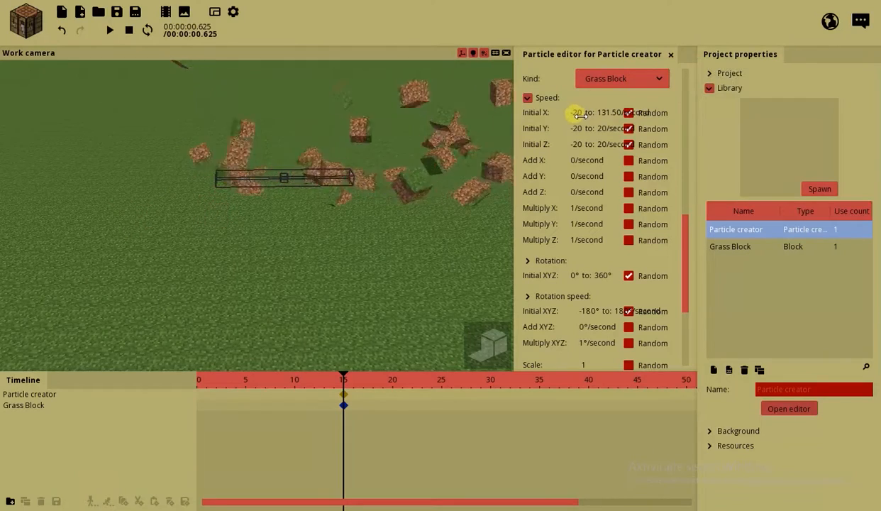
key(s)
right_drag(422, 142, 420, 141)
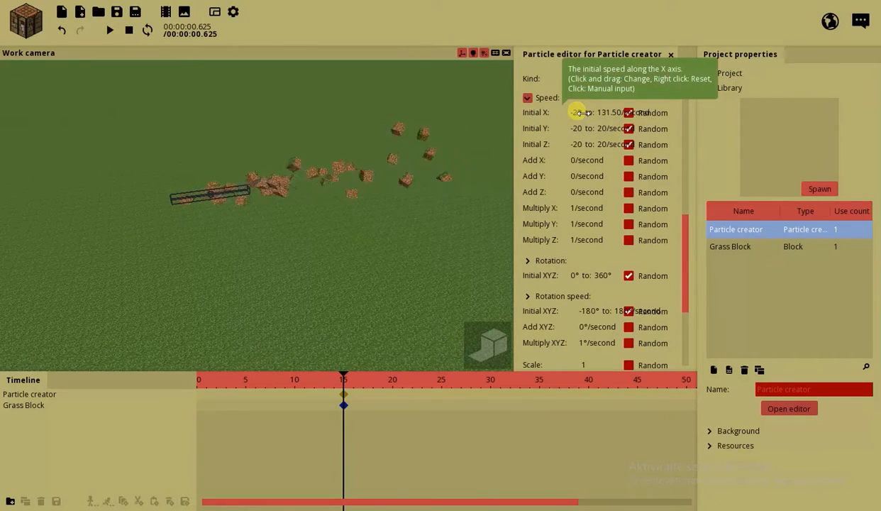
drag(580, 113, 675, 108)
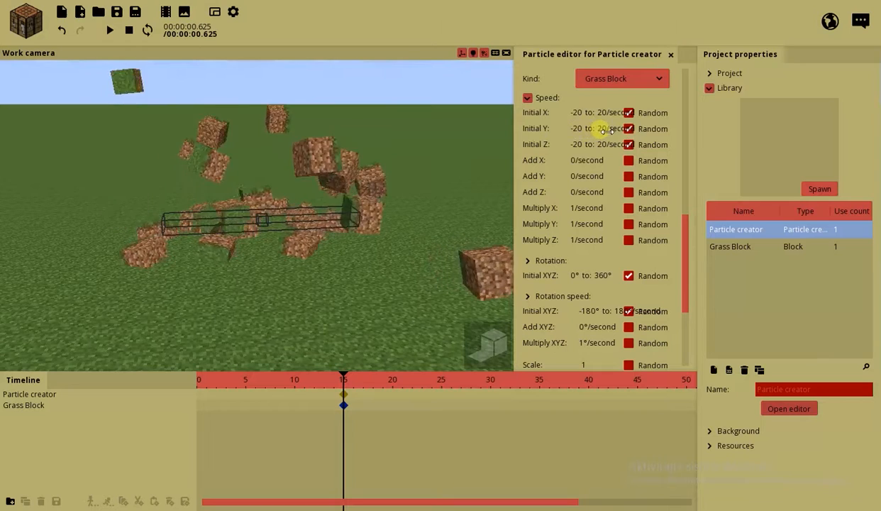
Step: Raise the upper initial Y speed to 134.25/second, watch the blocks in the air, and reset the value
drag(603, 129, 878, 129)
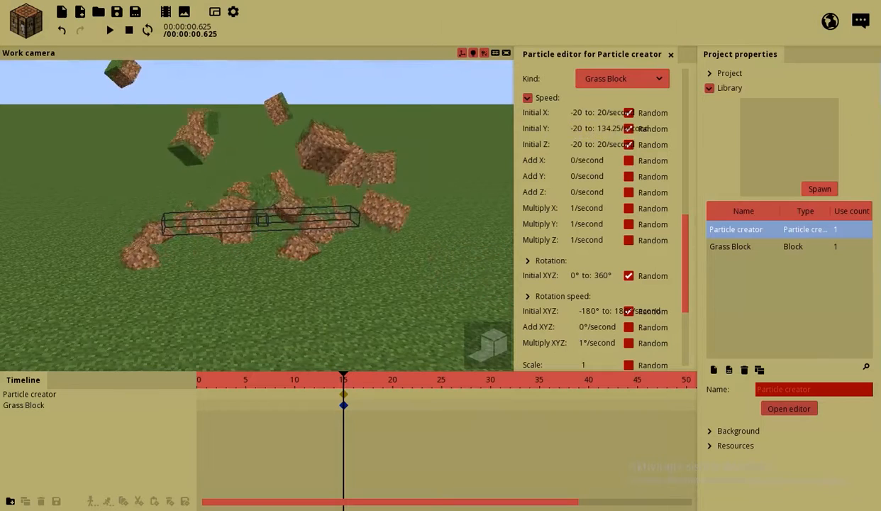
right_drag(351, 226, 353, 226)
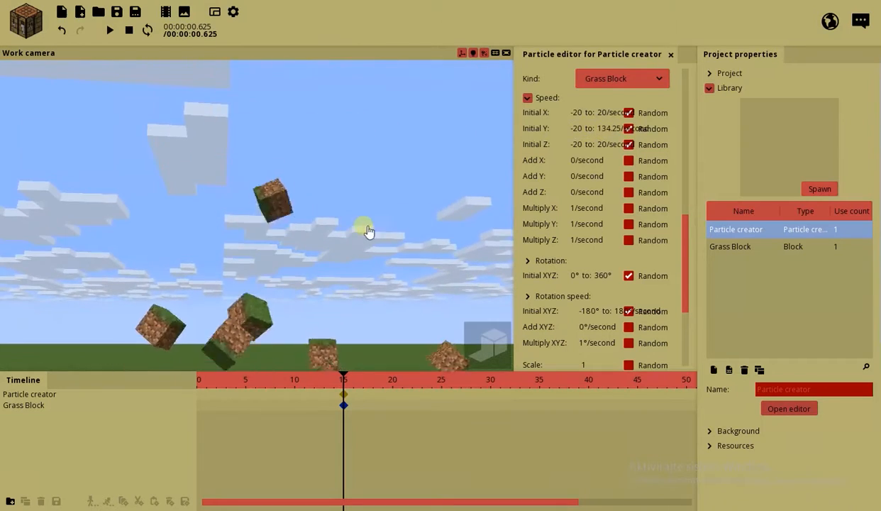
right_click(611, 131)
Step: Raise the upper initial Z speed to 110.75/second, watch the blocks' direction, and reset the value
right_drag(362, 174, 362, 175)
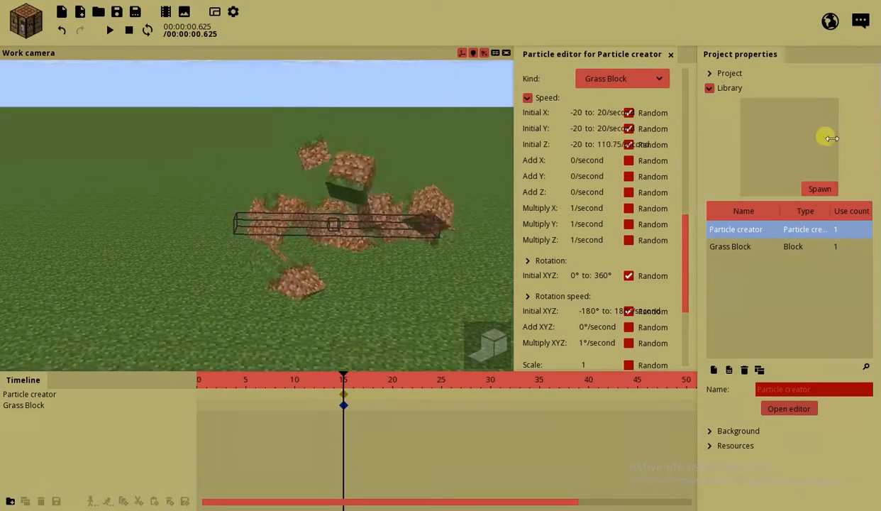
drag(219, 241, 217, 240)
right_drag(199, 211, 199, 211)
right_click(614, 144)
drag(228, 175, 223, 168)
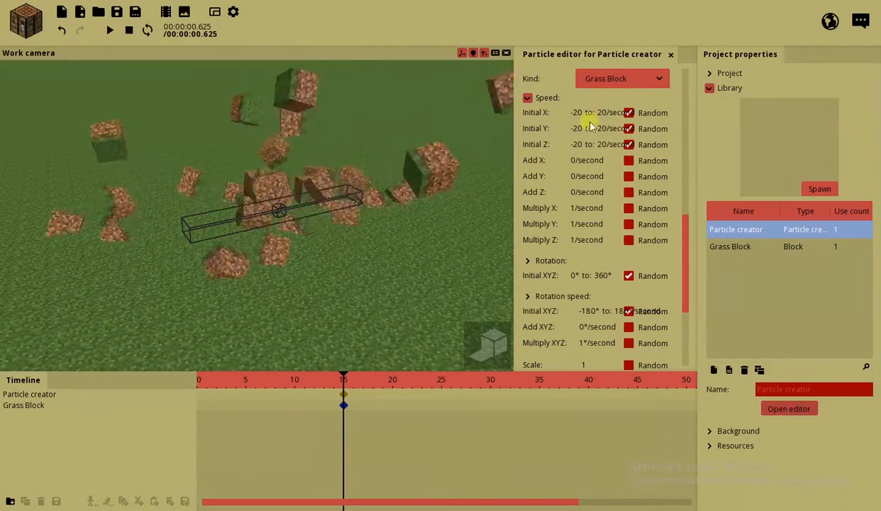
Step: Set both limits of the initial X speed to 78.25/second and watch the blocks travel along the X axis
drag(607, 112, 580, 119)
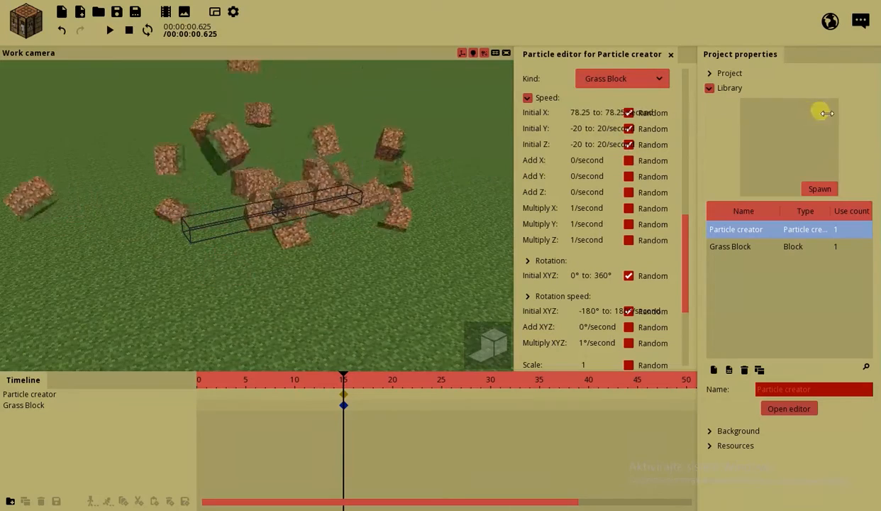
scroll(454, 138, down, 2)
drag(423, 146, 421, 147)
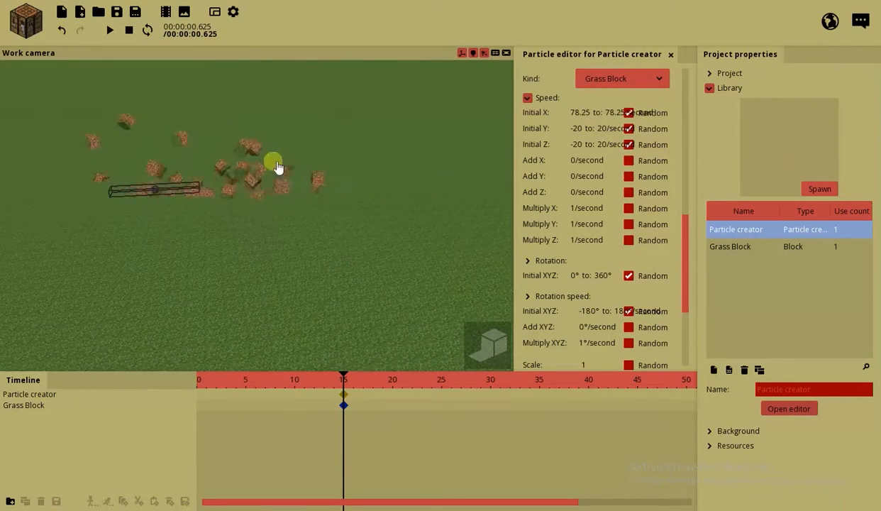
drag(308, 162, 273, 189)
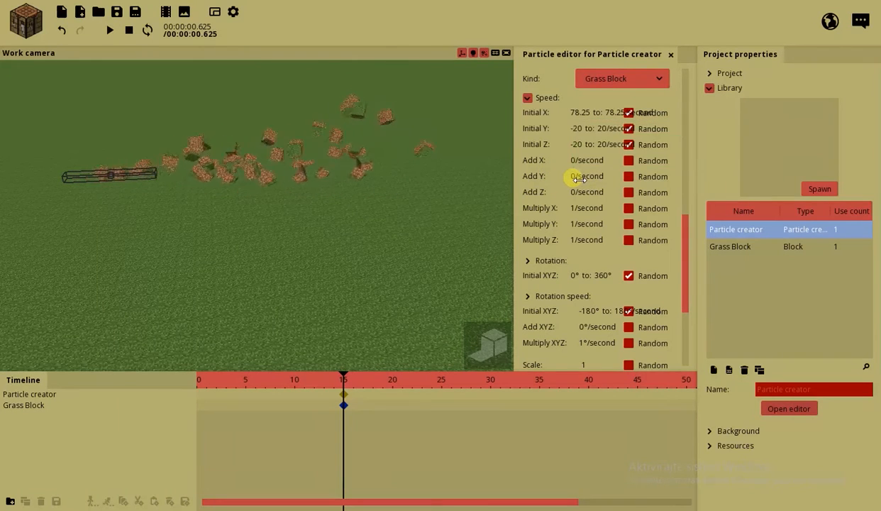
Step: Try an Add Y speed of 0.30/second, watch the blocks' path from both sides, and reset the value
drag(592, 176, 551, 176)
drag(188, 319, 182, 274)
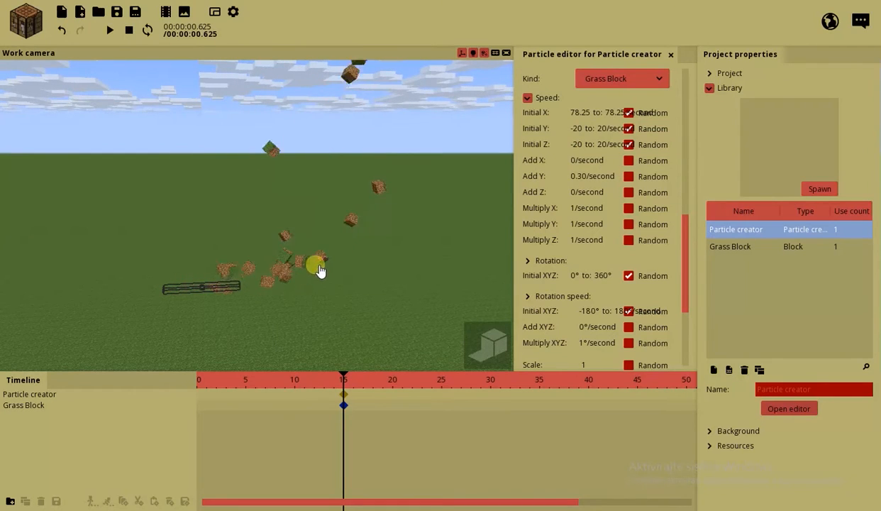
drag(381, 251, 444, 291)
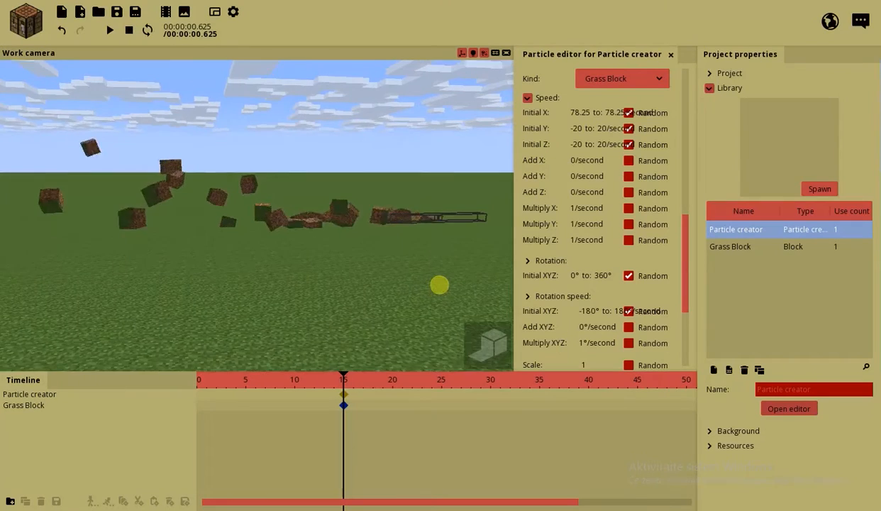
right_drag(440, 285, 439, 285)
key(d)
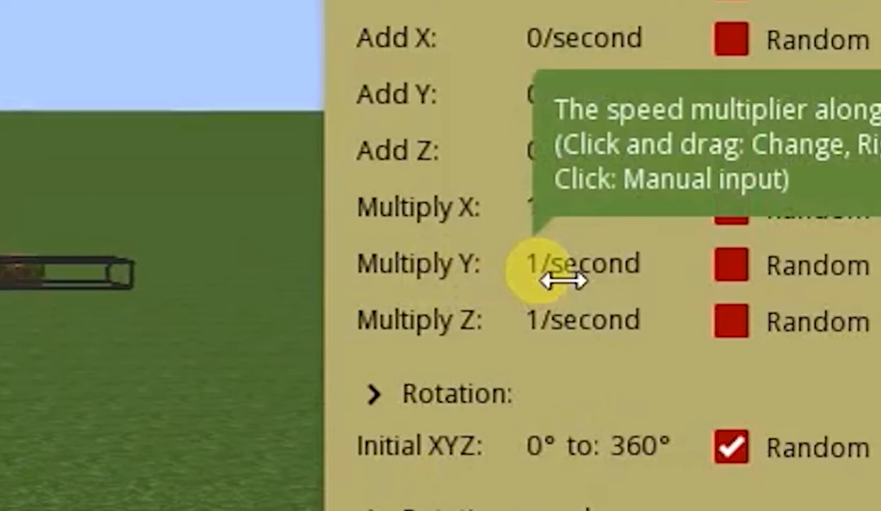
Step: Try a Multiply Y speed of 2.62/second, watch the blocks' vertical motion, and reset the value
drag(581, 227, 593, 226)
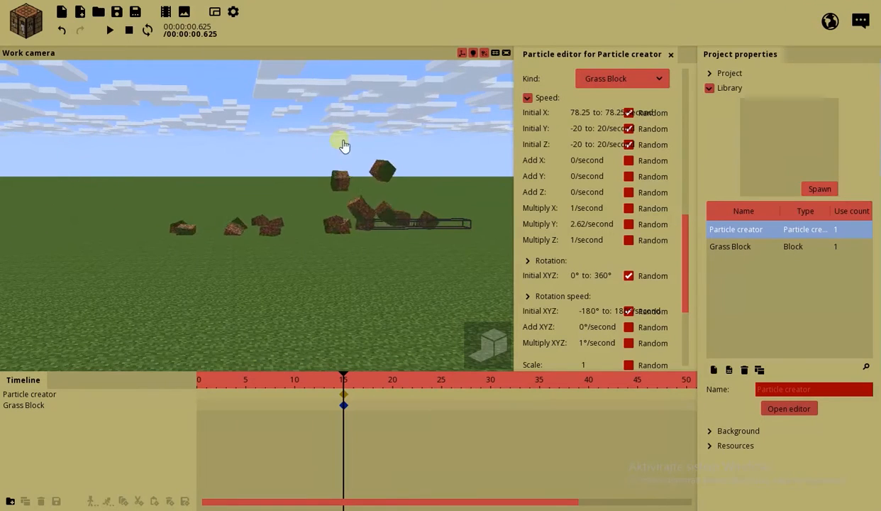
mouse_move(367, 222)
mouse_down()
mouse_move(259, 230)
mouse_move(369, 208)
mouse_up()
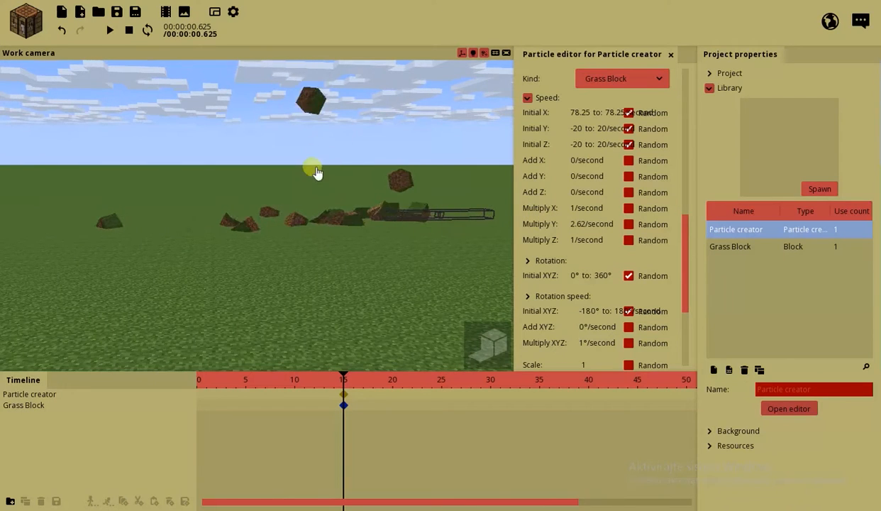
drag(407, 190, 411, 239)
right_drag(411, 239, 411, 239)
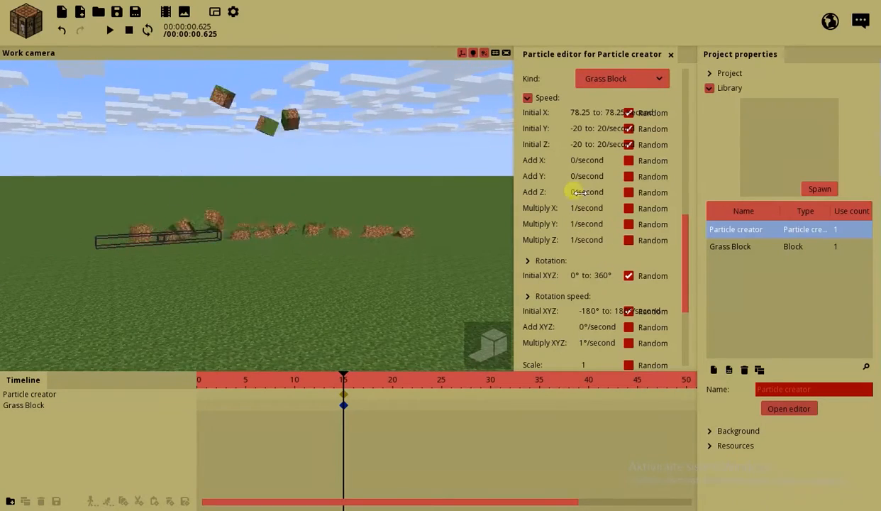
Step: Restore the initial X speed range to -20 to 20/second and collapse the Speed settings
drag(596, 182, 654, 182)
right_drag(286, 221, 286, 222)
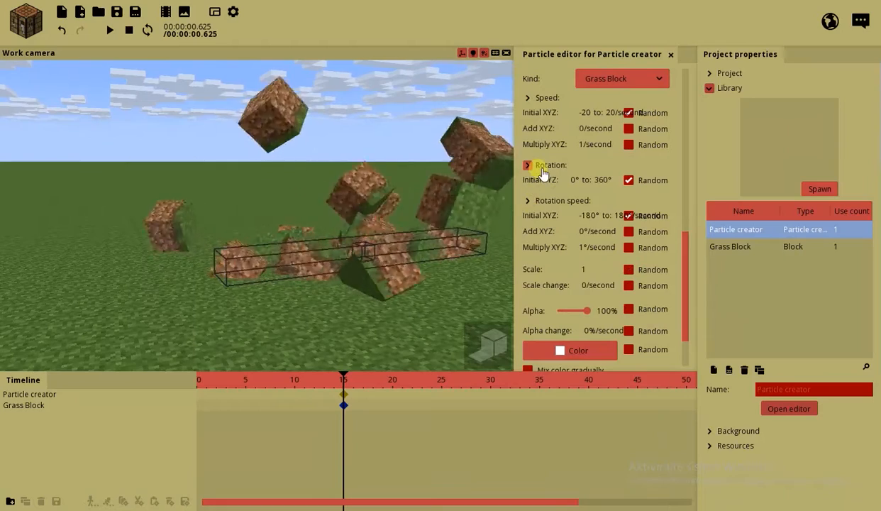
Step: Set the constant spawn rate to 219 per minute and check the spawned blocks
drag(691, 142, 689, 100)
drag(565, 117, 502, 127)
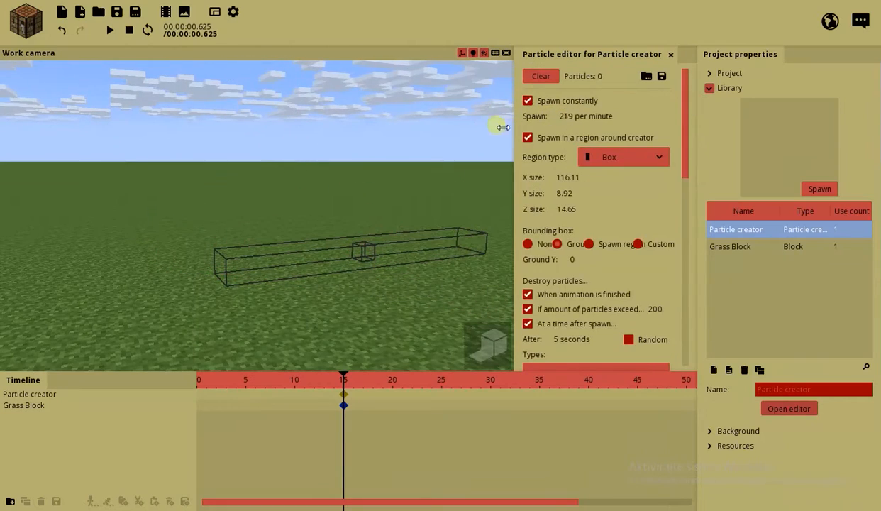
scroll(419, 161, up, 3)
drag(418, 163, 418, 168)
scroll(434, 163, down, 3)
Step: Expand the Rotation settings, set the upper initial X, Y and Z rotations to 0°, and watch the blocks' spawn orientation
drag(695, 131, 686, 287)
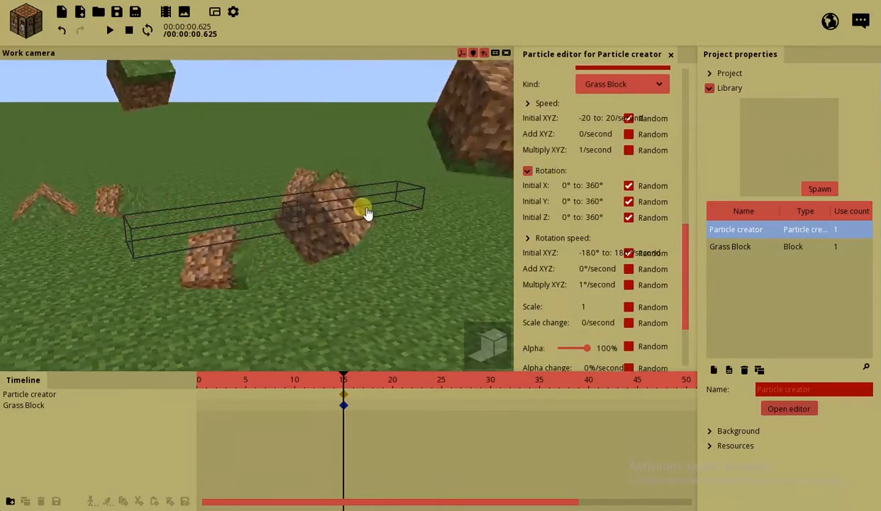
scroll(365, 212, down, 3)
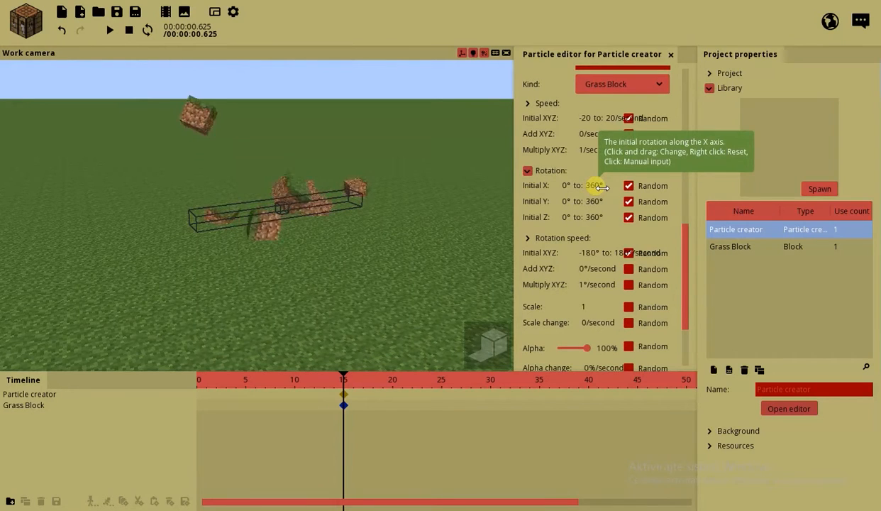
click(597, 186)
drag(417, 231, 343, 216)
right_drag(336, 208, 383, 202)
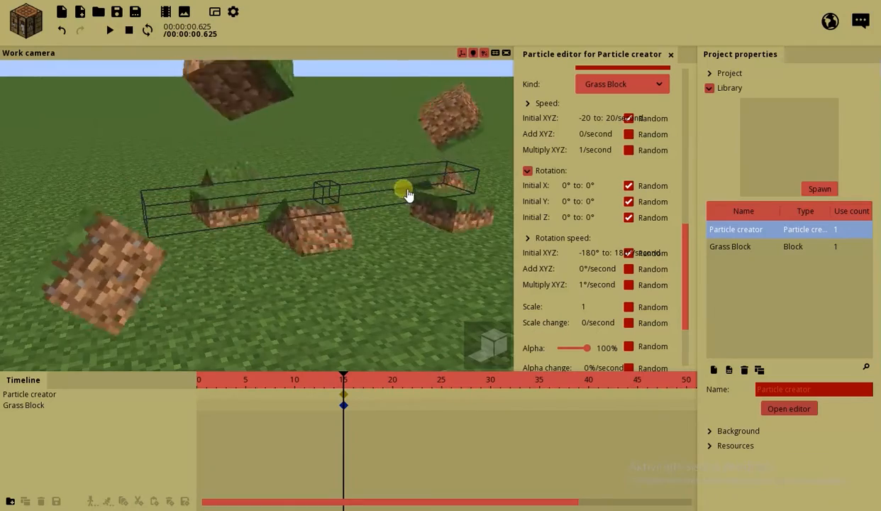
right_drag(331, 199, 323, 197)
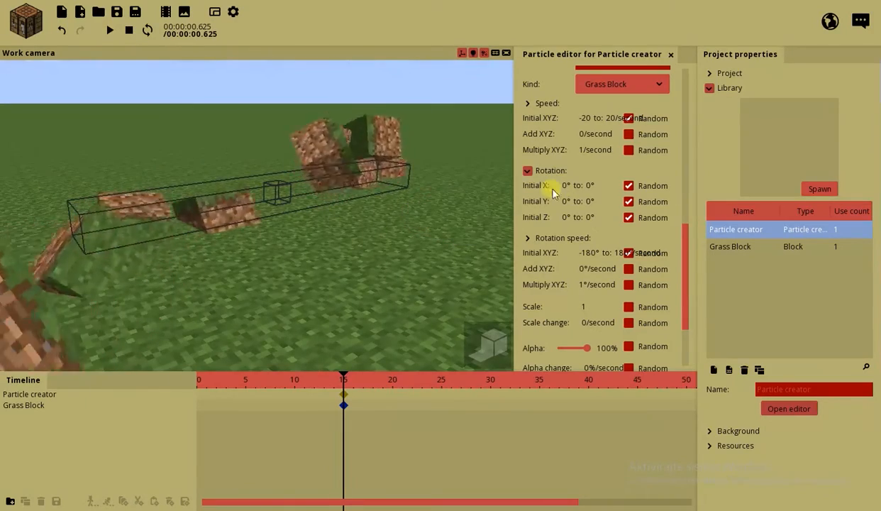
mouse_move(309, 197)
right_down()
mouse_move(293, 197)
mouse_move(315, 202)
right_up()
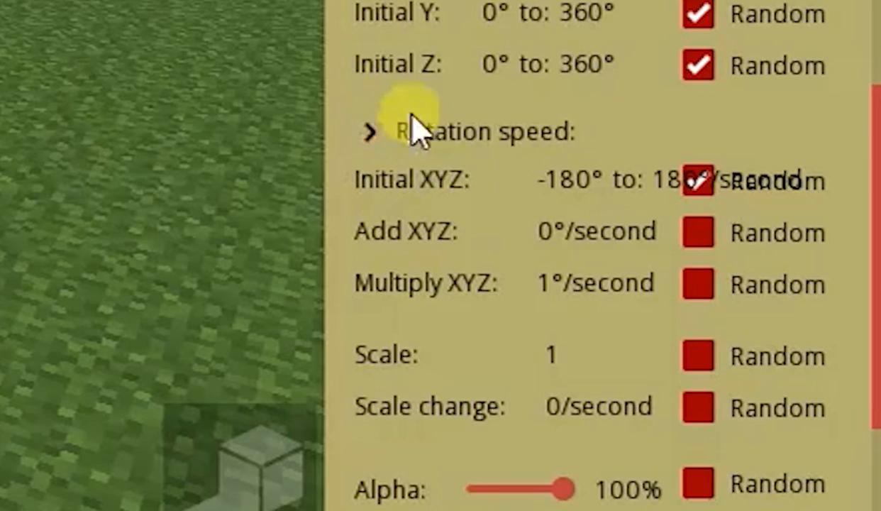
Step: Expand the Rotation speed settings and set the initial X, Y and Z ranges to 0° to 0°/second
click(418, 150)
drag(866, 142, 866, 230)
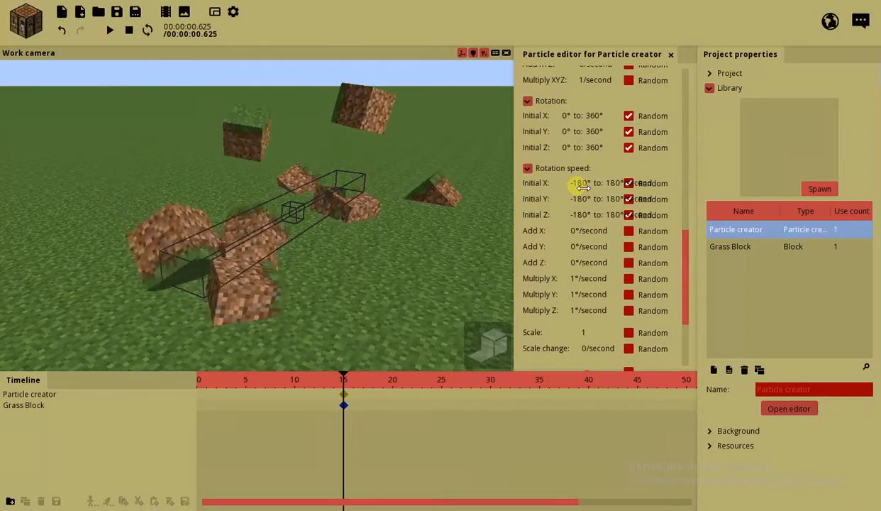
scroll(687, 222, up, 6)
scroll(684, 238, down, 5)
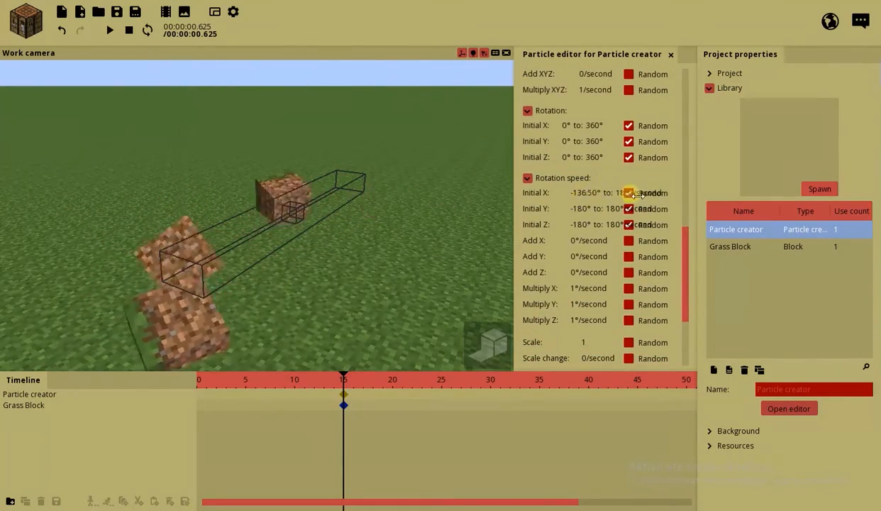
right_click(609, 193)
text(0)
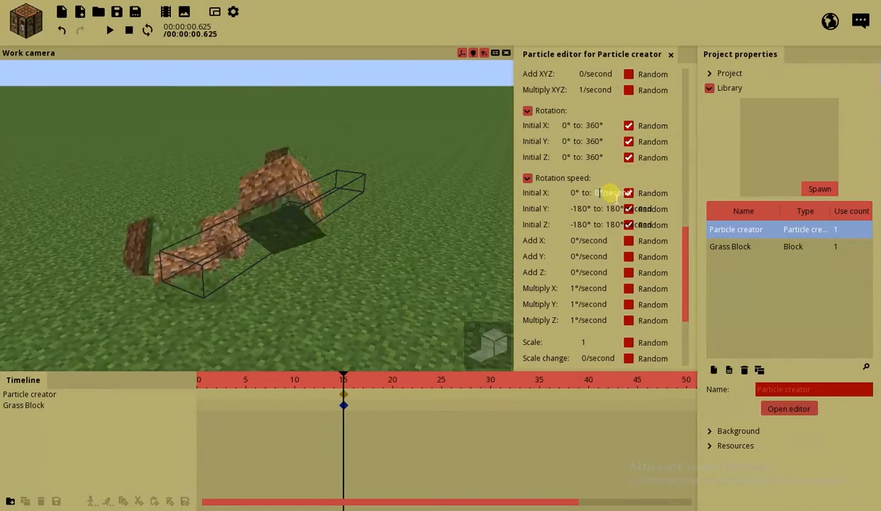
click(609, 225)
text(0)
click(462, 254)
scroll(448, 247, up, 1)
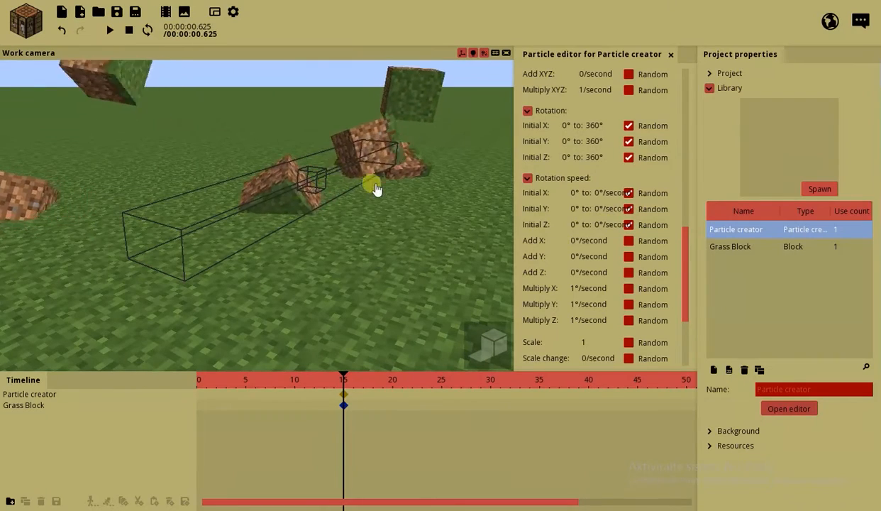
Step: Set the initial X, Y and Z rotation speed ranges to -10° to 10°/second and watch how the blocks spin
drag(273, 211, 278, 212)
scroll(280, 211, down, 2)
drag(384, 240, 386, 240)
drag(600, 193, 612, 209)
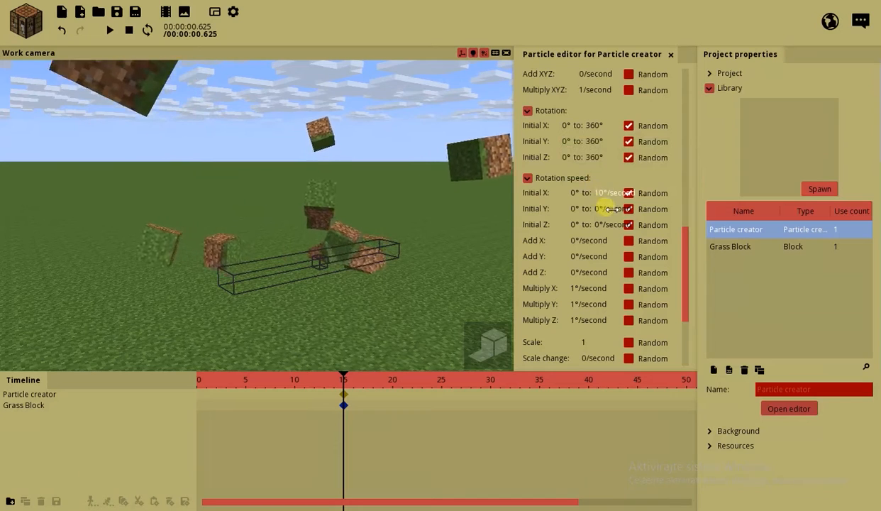
click(609, 209)
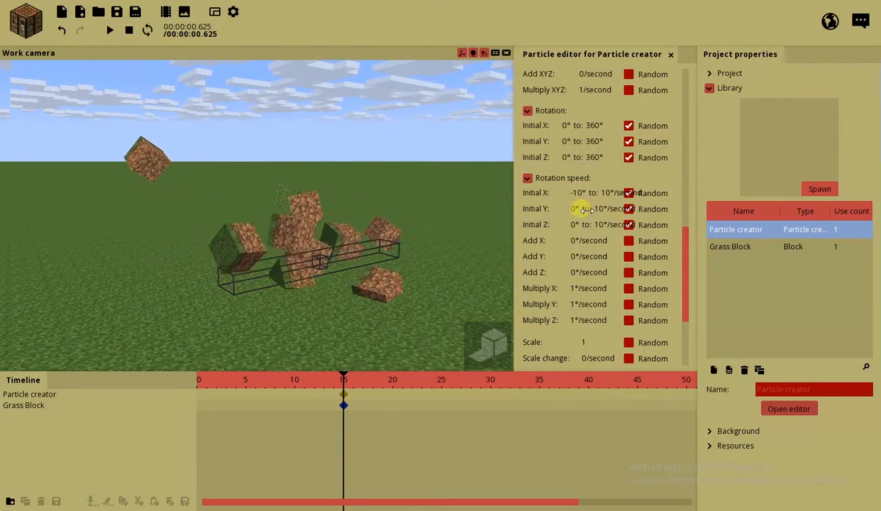
text(-10)
key(Return)
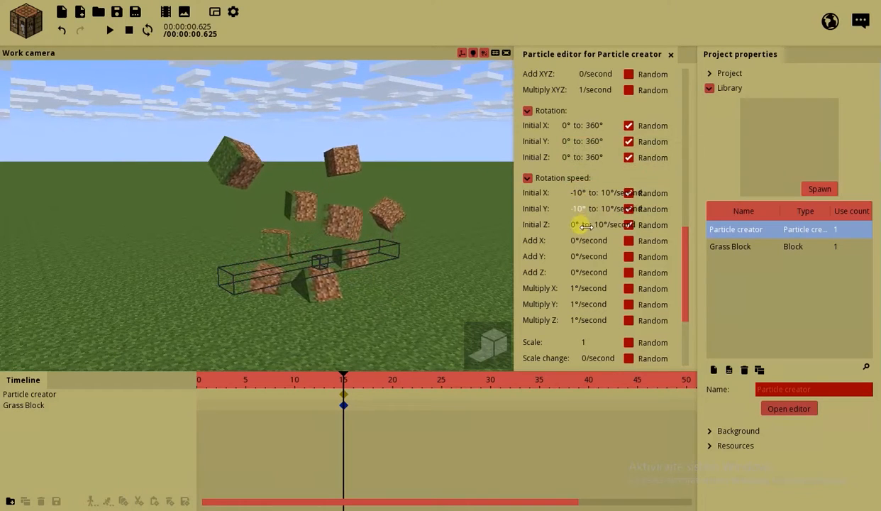
text(-10)
drag(203, 261, 202, 259)
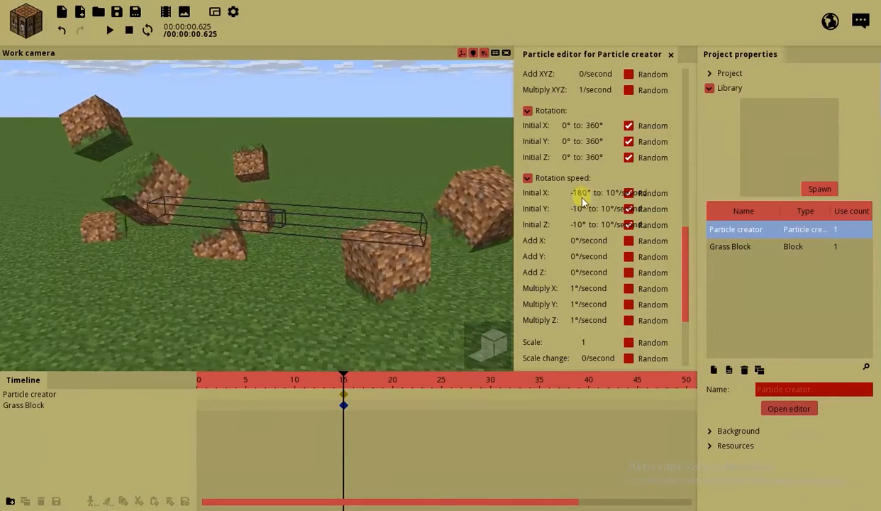
Step: Restore the initial X, Y and Z rotation speeds to -180° to 180°/second and collapse the rotation settings
click(619, 195)
text(180)
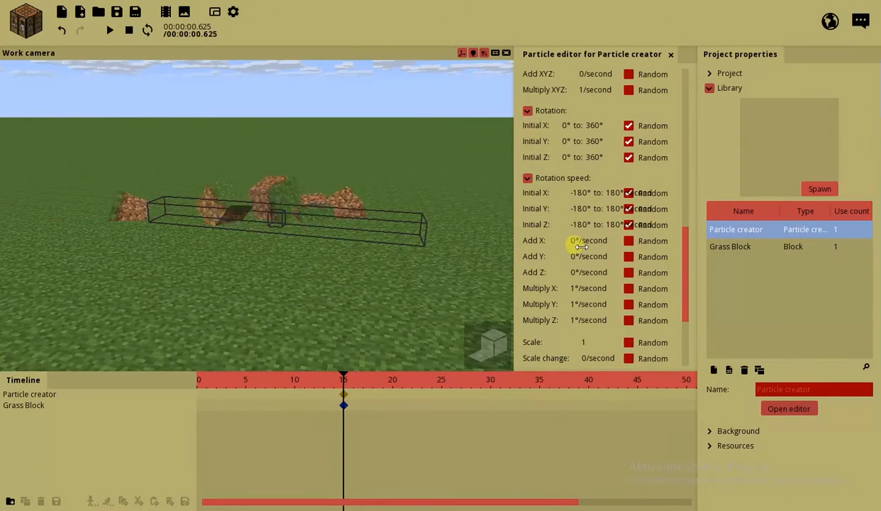
scroll(422, 244, down, 2)
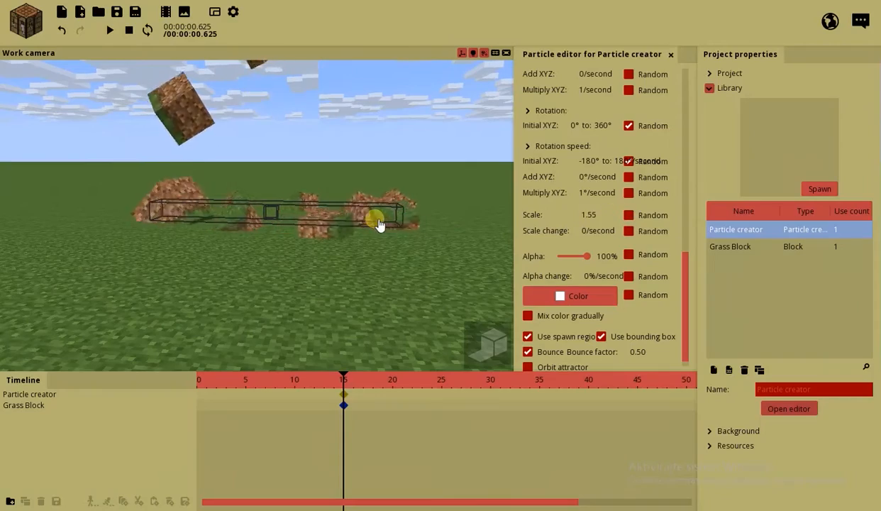
Step: Try a larger block Scale and a random Scale range of 0 to 0.97, checking the sizes of the spawned blocks
drag(787, 218, 817, 218)
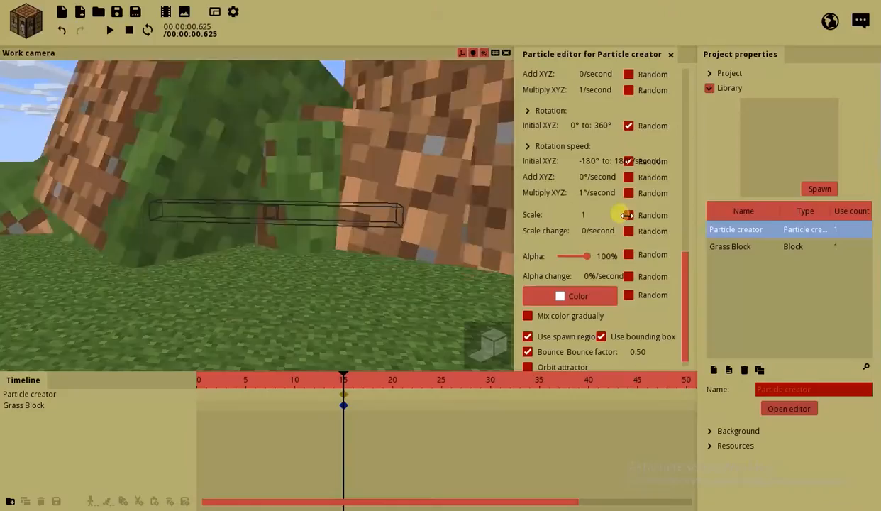
click(629, 214)
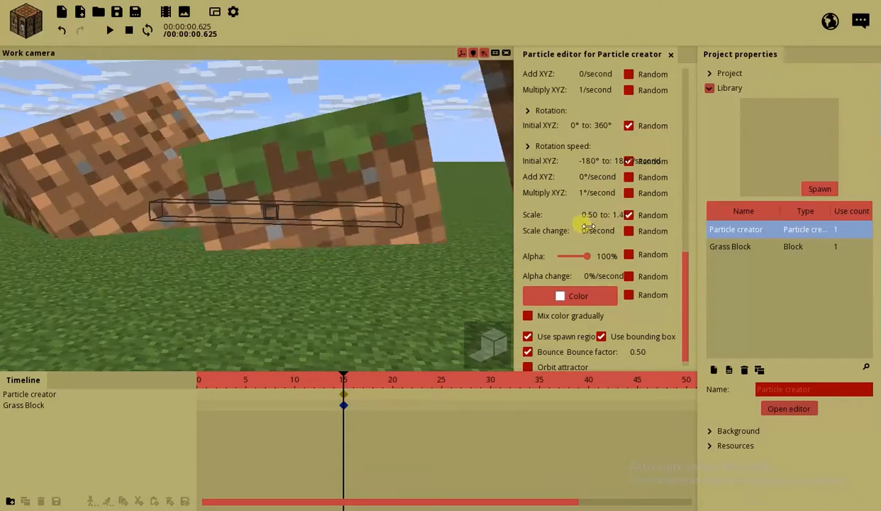
drag(588, 226, 588, 224)
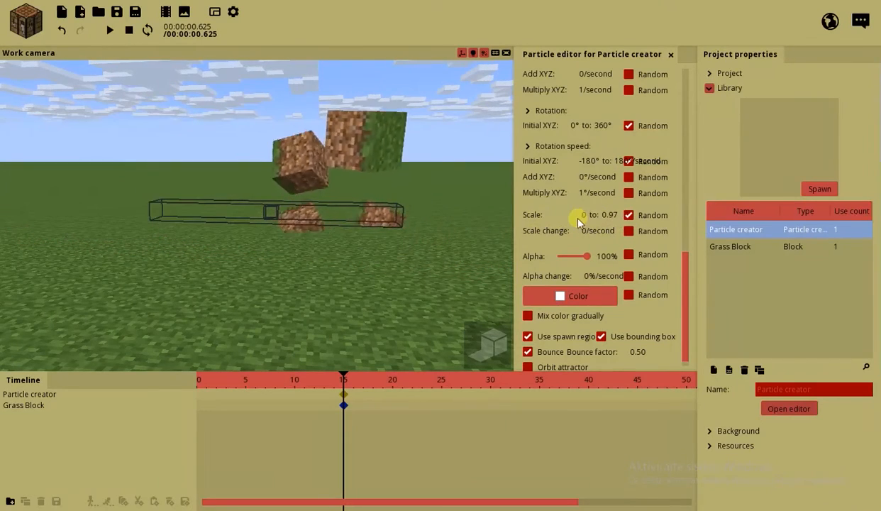
key(w)
right_drag(324, 204, 325, 202)
key(s)
drag(309, 177, 309, 179)
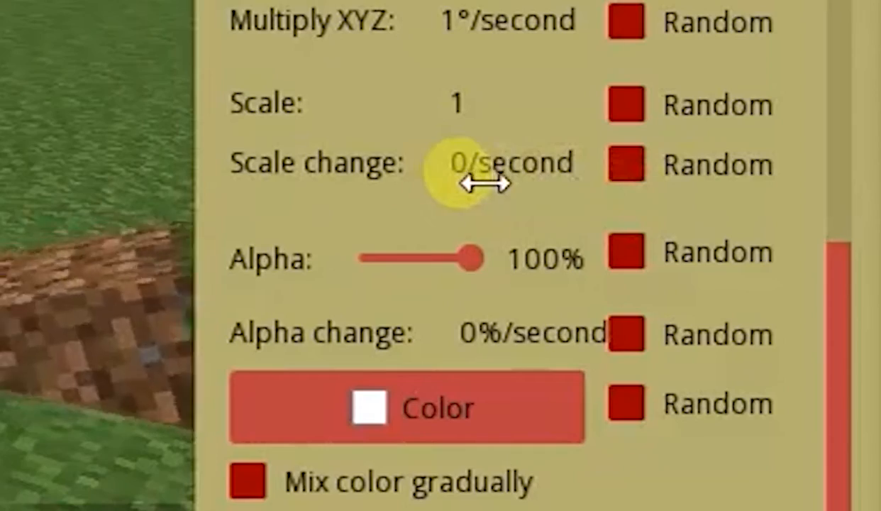
Step: Try Scale change values of 2.18 and -0.56/second, watch the block sizes, and switch its Random option on and off
drag(589, 236, 613, 236)
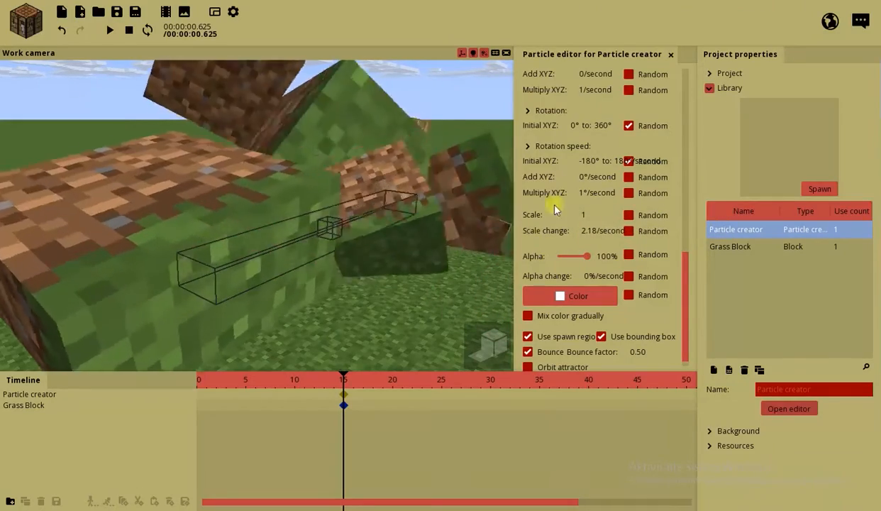
drag(596, 229, 344, 238)
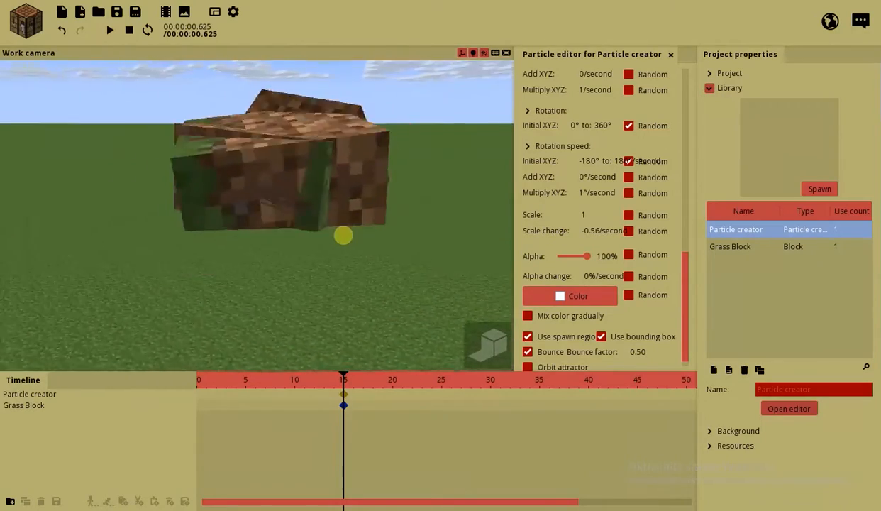
key(s)
right_drag(416, 247, 417, 242)
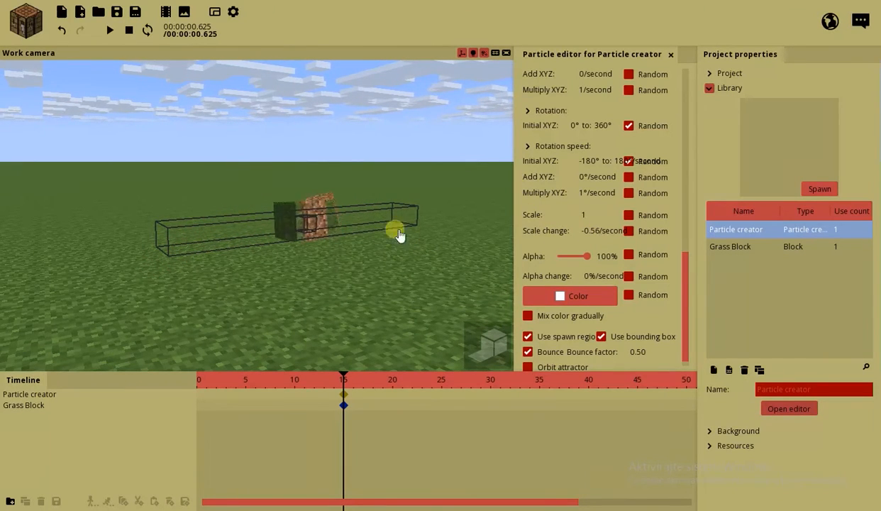
right_drag(365, 232, 432, 238)
key(w)
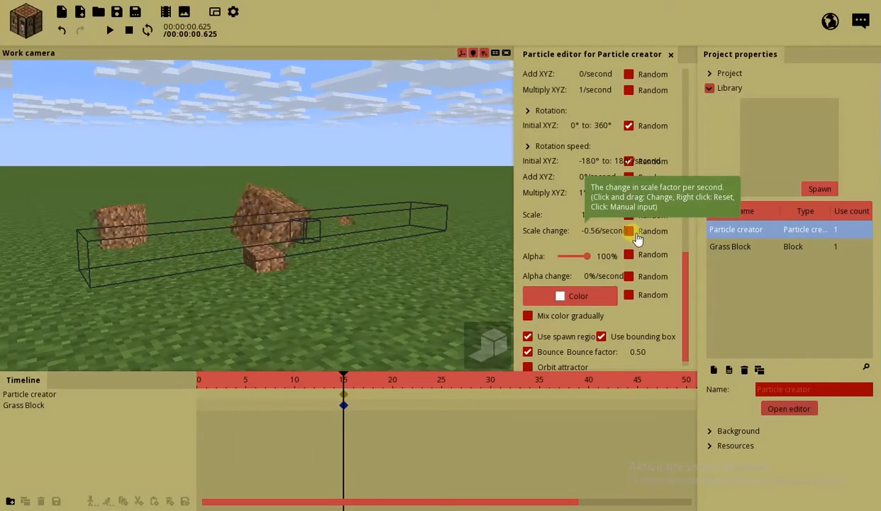
click(658, 160)
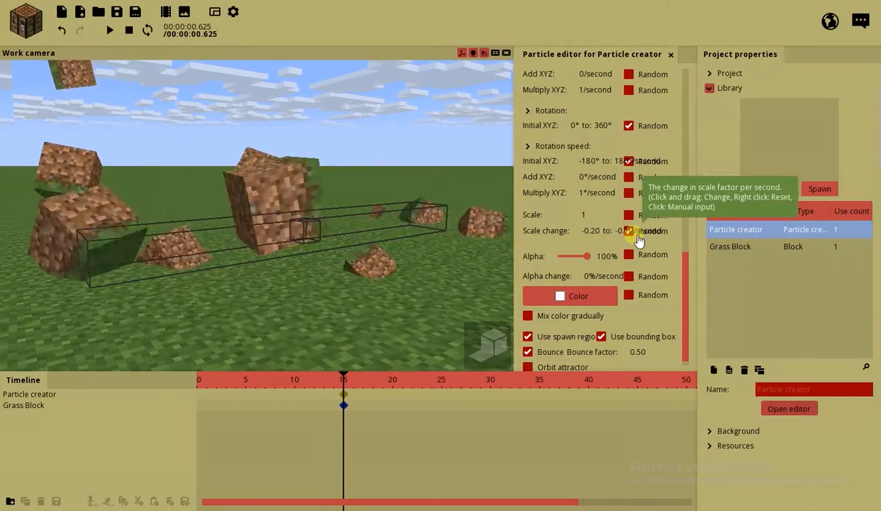
click(636, 236)
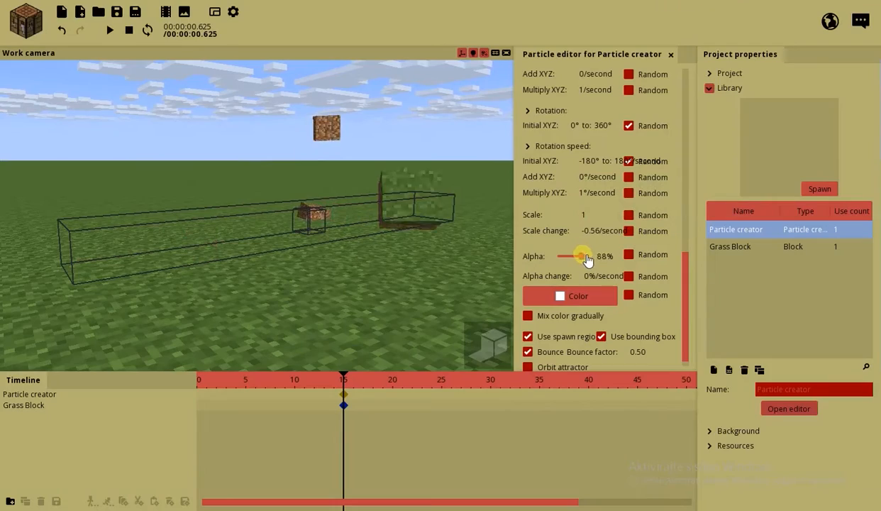
Step: Try a lower Alpha and an Alpha change of -11%/second, watch the blocks' transparency, and reset both values
key(w)
right_drag(393, 229, 403, 207)
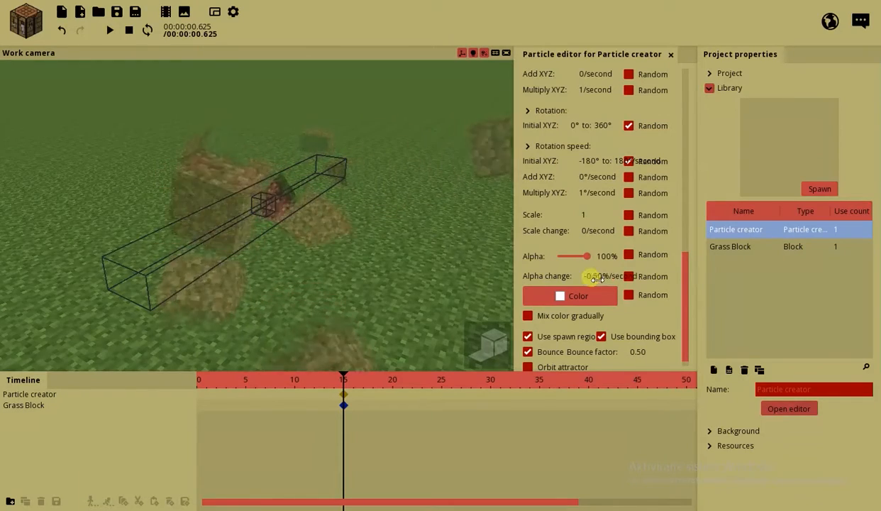
right_drag(386, 238, 332, 257)
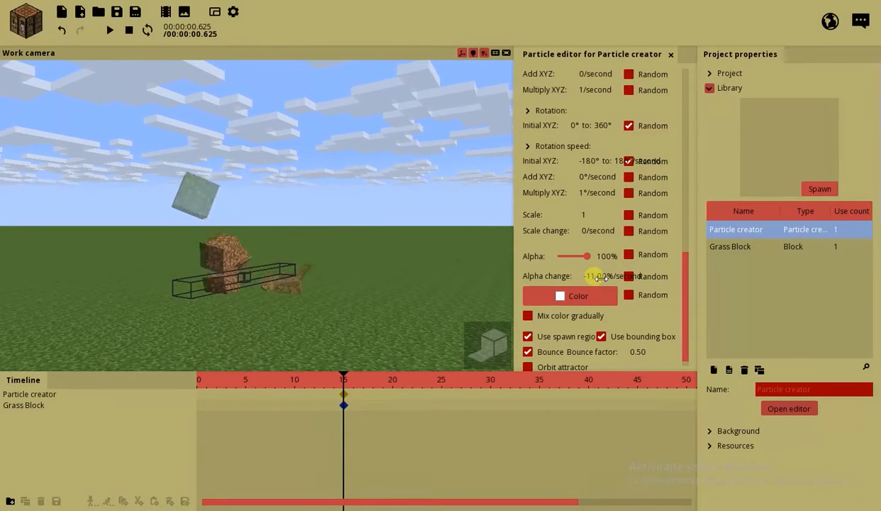
scroll(605, 312, down, 1)
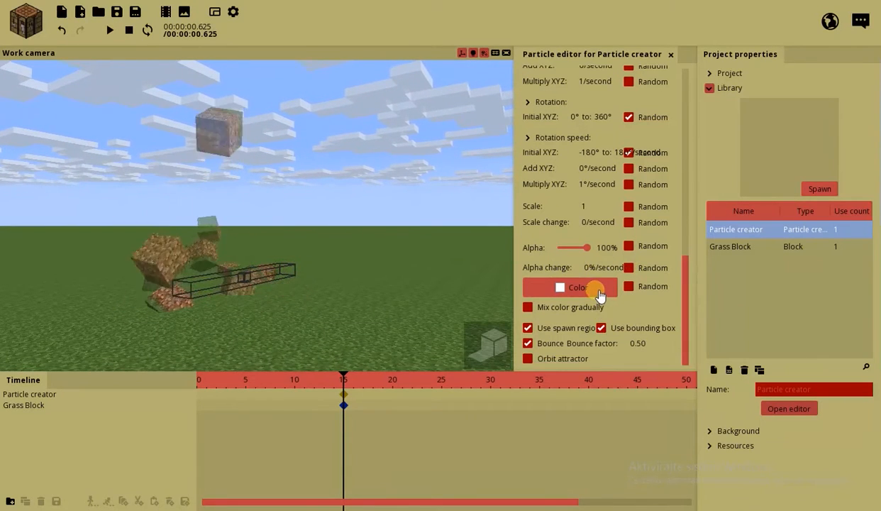
Step: Set the particle color to red and inspect the newly spawned blocks
click(598, 289)
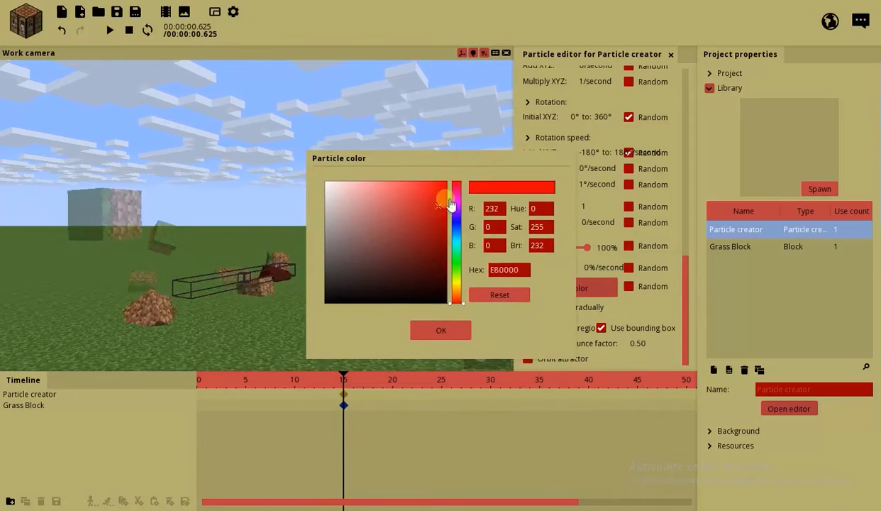
click(420, 330)
key(w)
right_drag(372, 282, 373, 282)
key(s)
Step: Change the particle color to green 00FF18 and inspect the spawned blocks
click(584, 290)
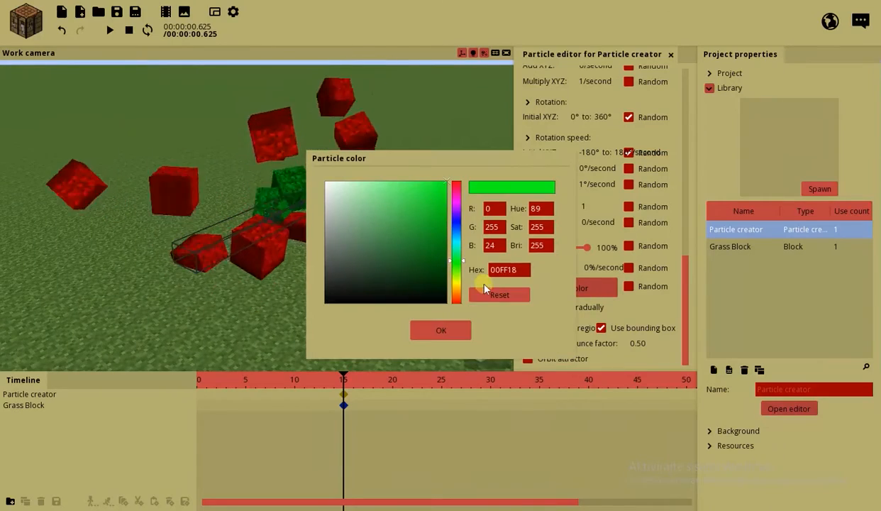
click(446, 324)
right_drag(404, 253, 403, 254)
key(w)
key(s)
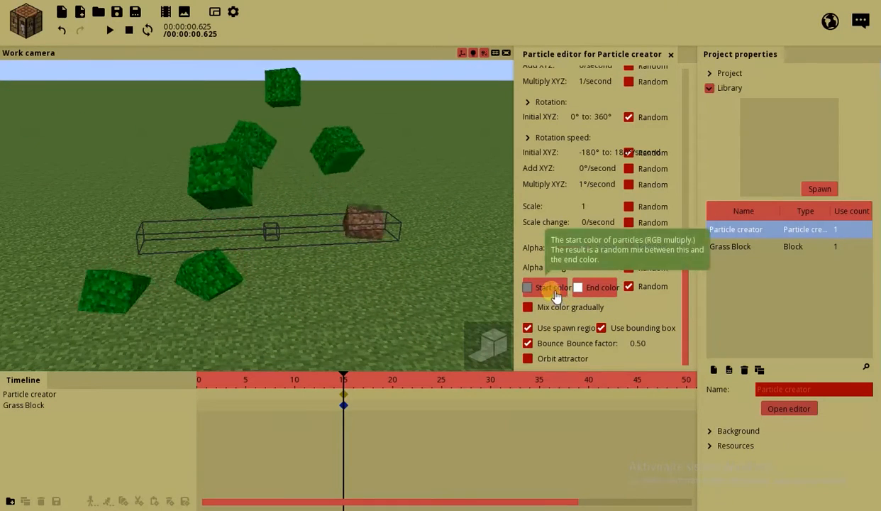
Step: Randomize the particle color between a red start color and a green 00FF18 end color, and check the spawned blocks
click(555, 296)
click(447, 330)
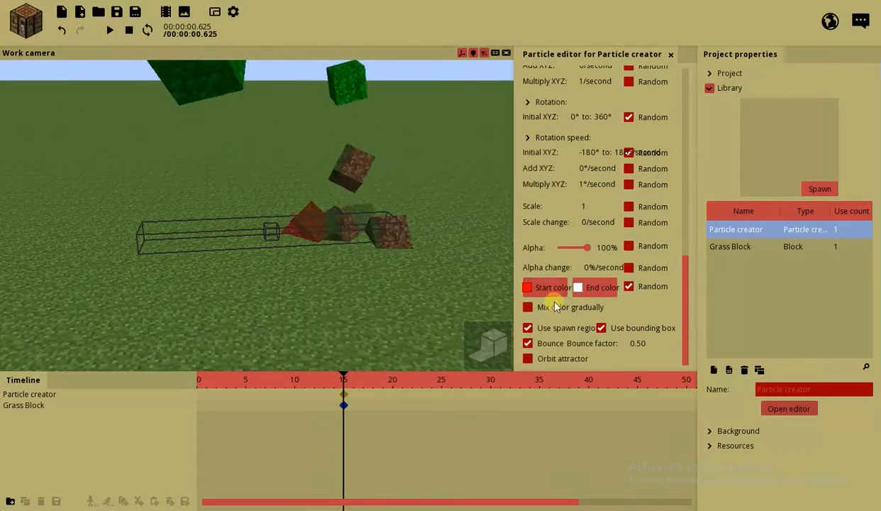
click(596, 287)
click(456, 261)
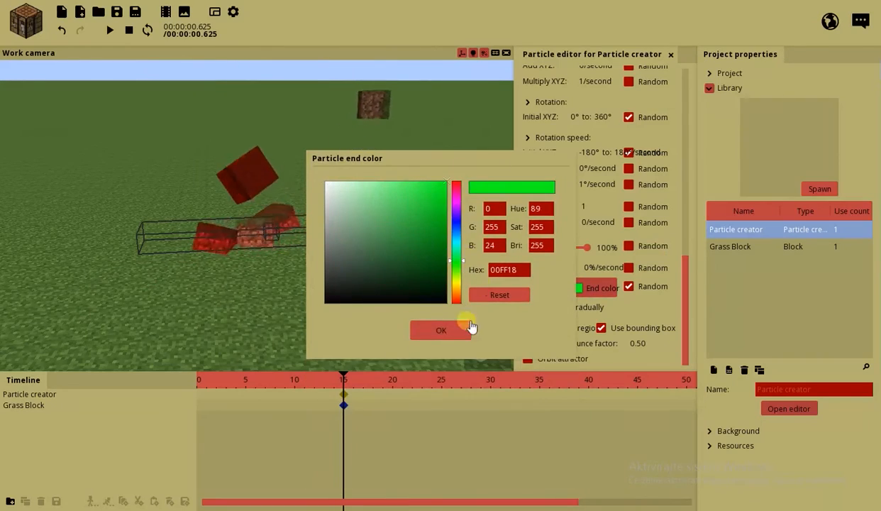
click(467, 330)
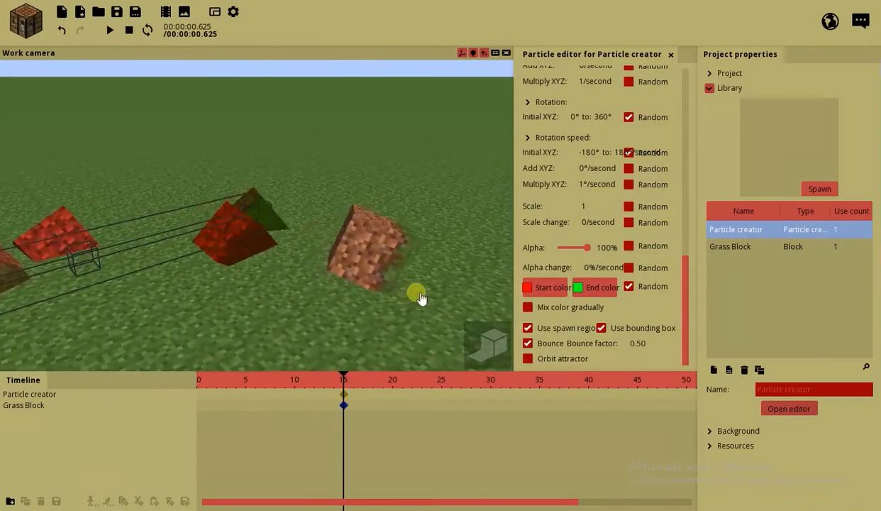
drag(416, 292, 412, 285)
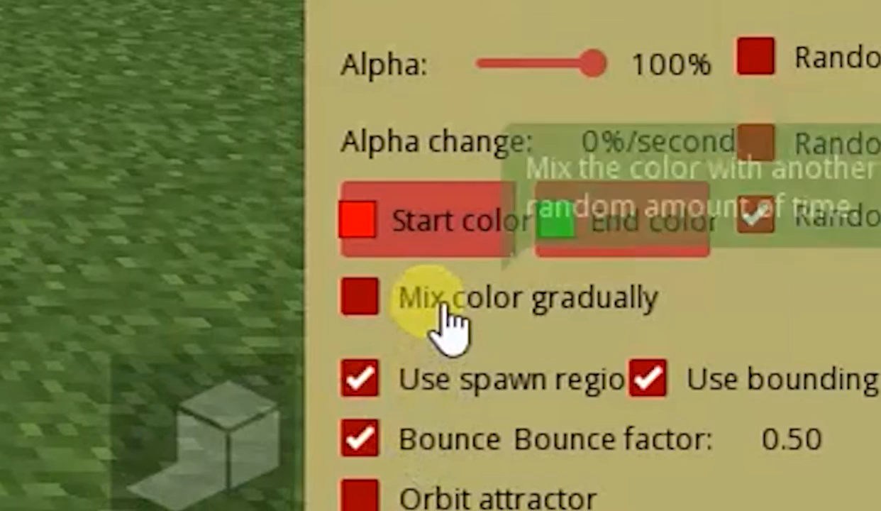
Step: Enable gradual color mixing with black 000000 as the mix color, and watch the blocks' color change over the 3-second mix time
click(548, 308)
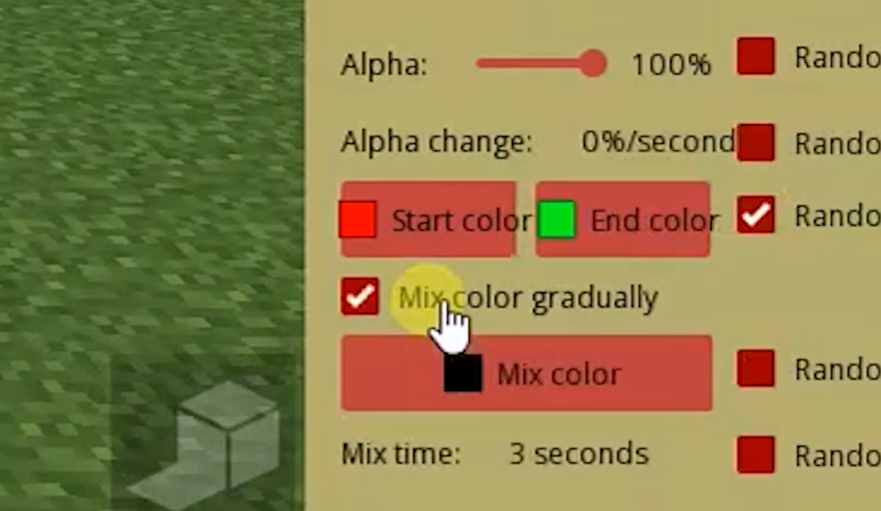
click(521, 367)
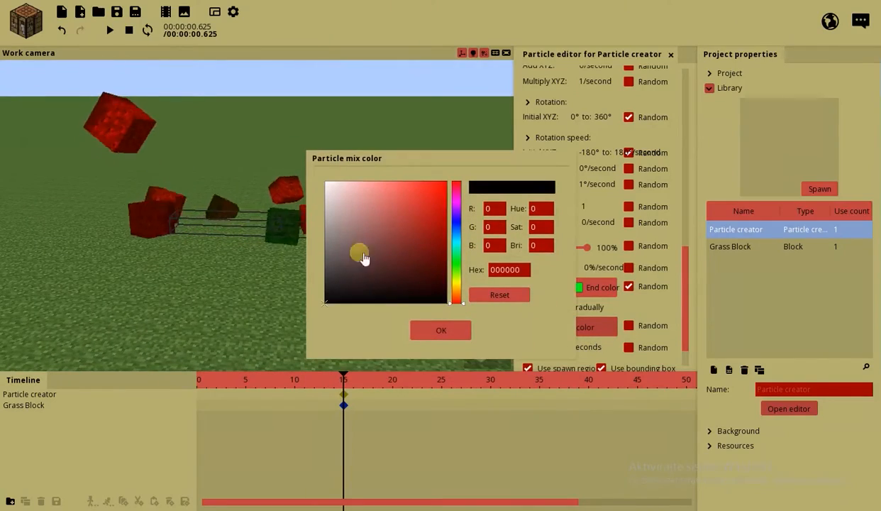
click(423, 334)
mouse_move(281, 194)
right_down()
mouse_move(284, 183)
mouse_move(298, 199)
right_up()
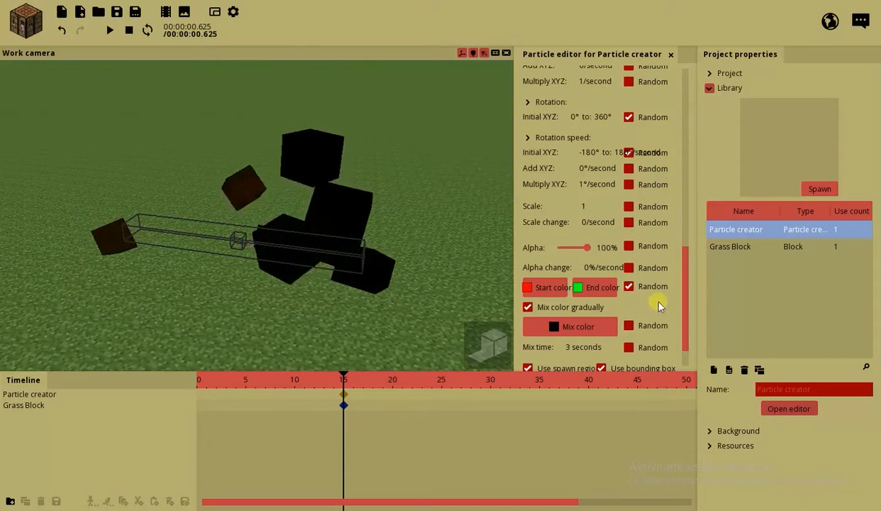
click(533, 288)
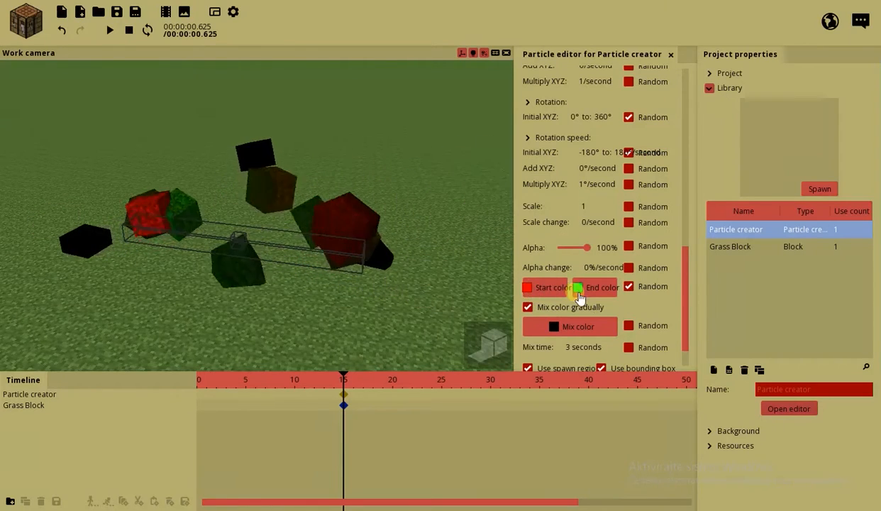
right_drag(364, 258, 367, 270)
drag(683, 309, 683, 324)
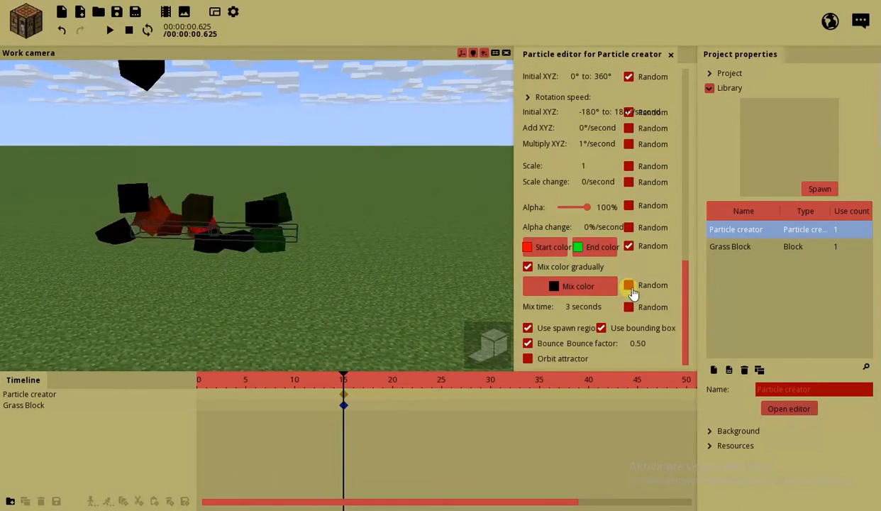
Step: Try a random mix color range and a random mix time of 1 to 5 seconds, and restore the fixed settings
click(629, 285)
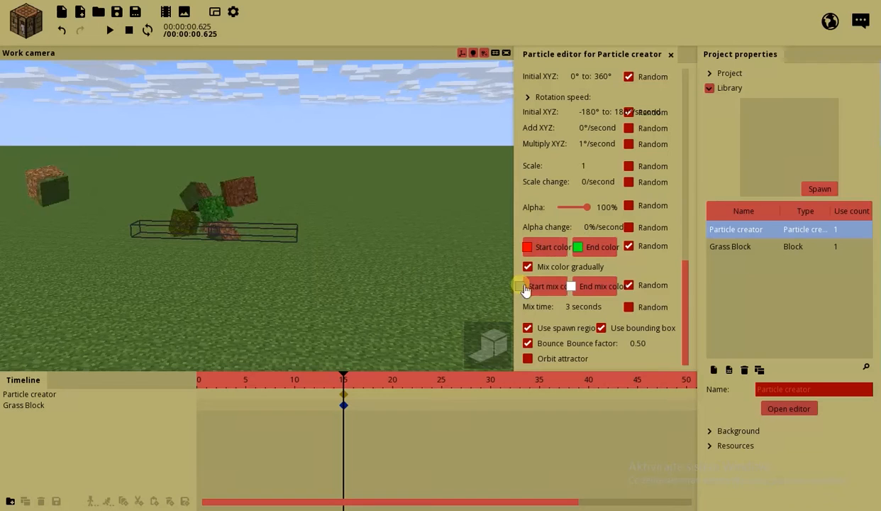
click(565, 290)
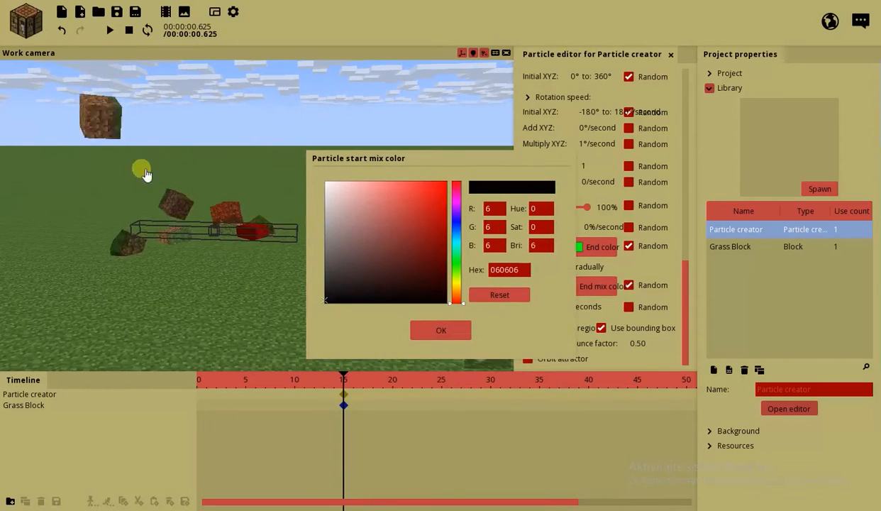
click(430, 331)
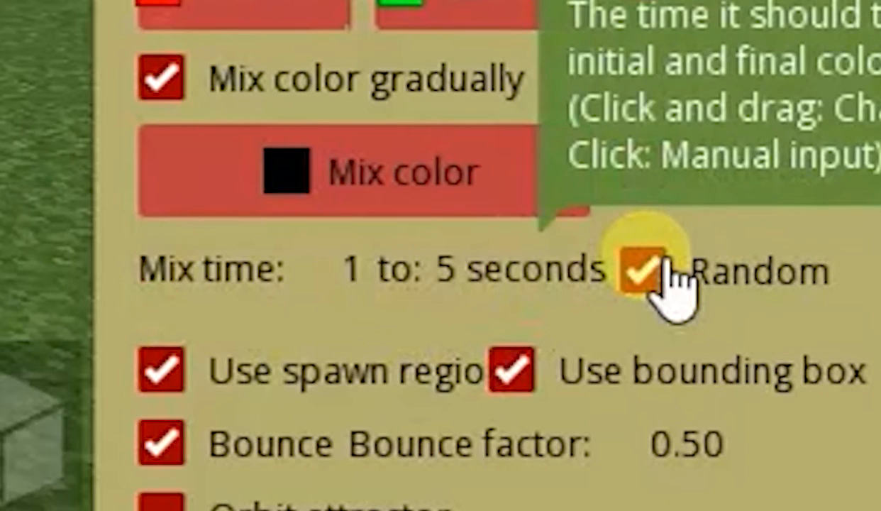
click(663, 266)
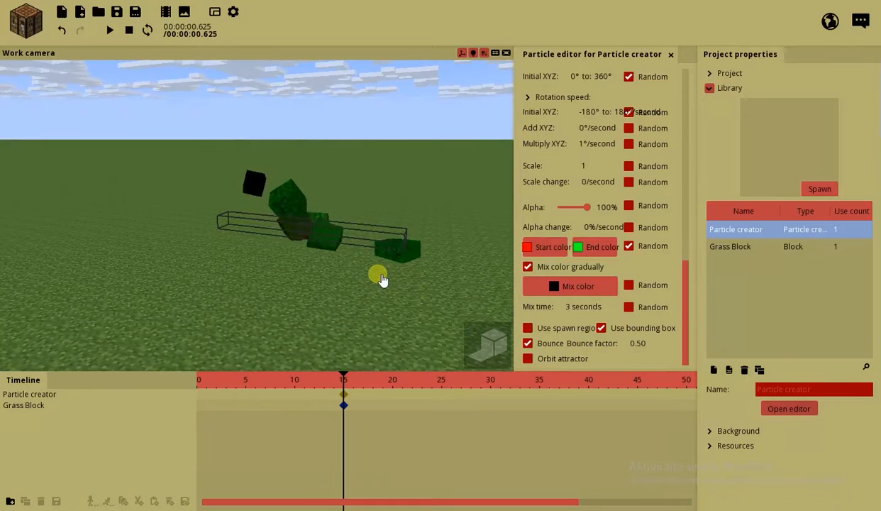
Step: Test the particles without the spawn region and without the bounding box, and re-enable both options
drag(380, 275, 358, 254)
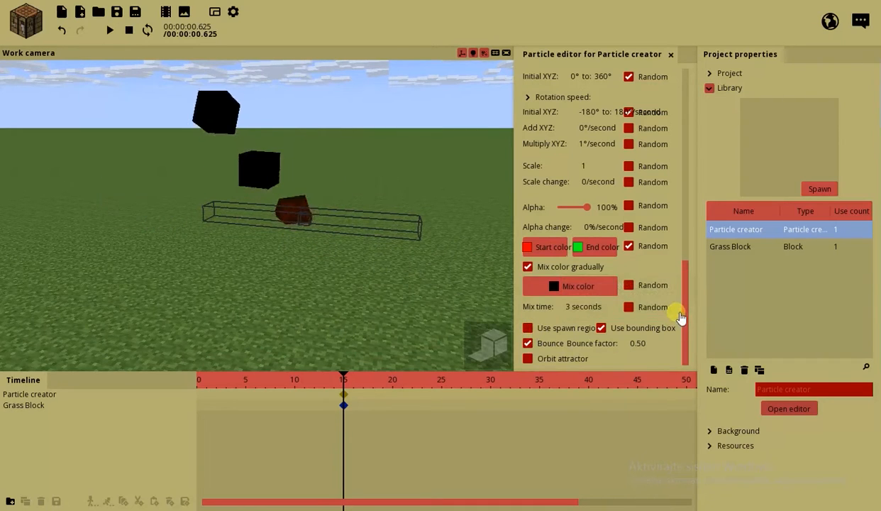
drag(680, 312, 685, 99)
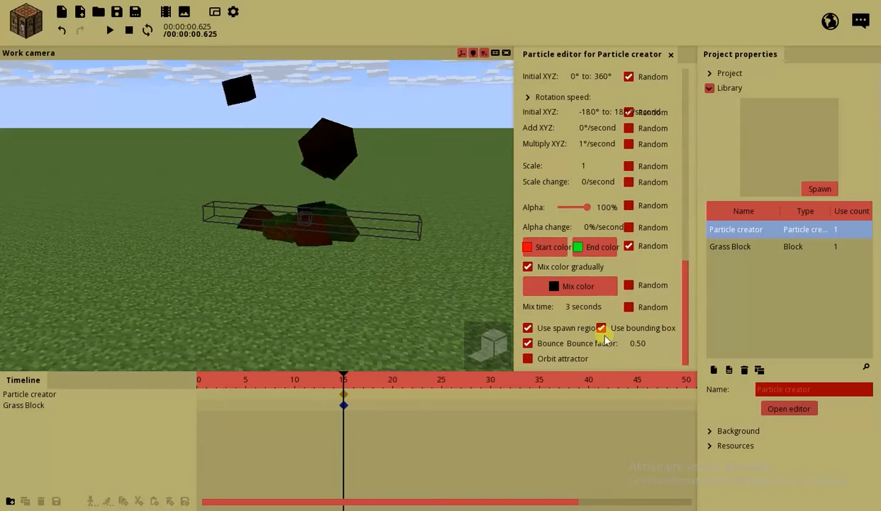
click(605, 330)
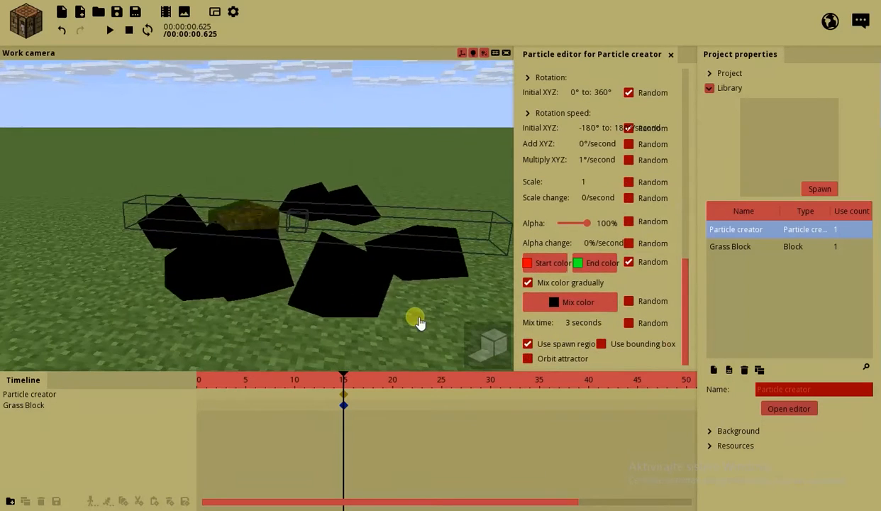
right_drag(417, 321, 416, 317)
scroll(649, 171, up, 10)
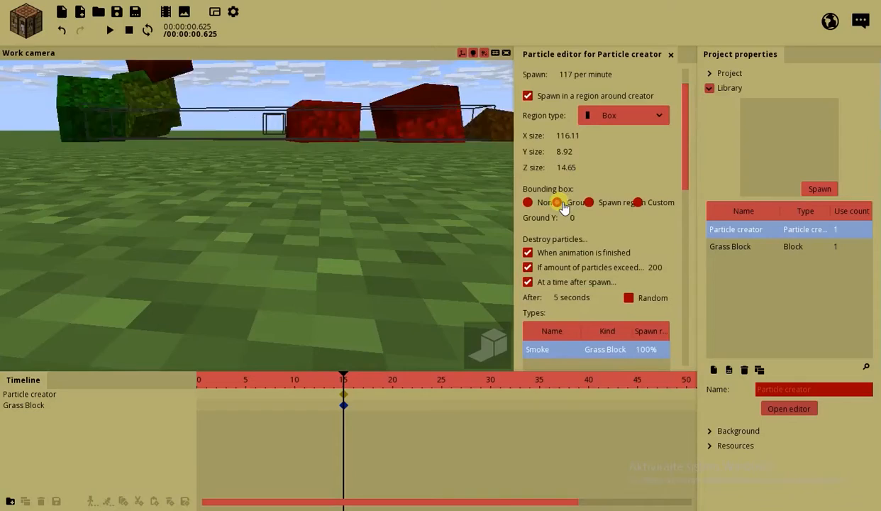
drag(683, 173, 699, 351)
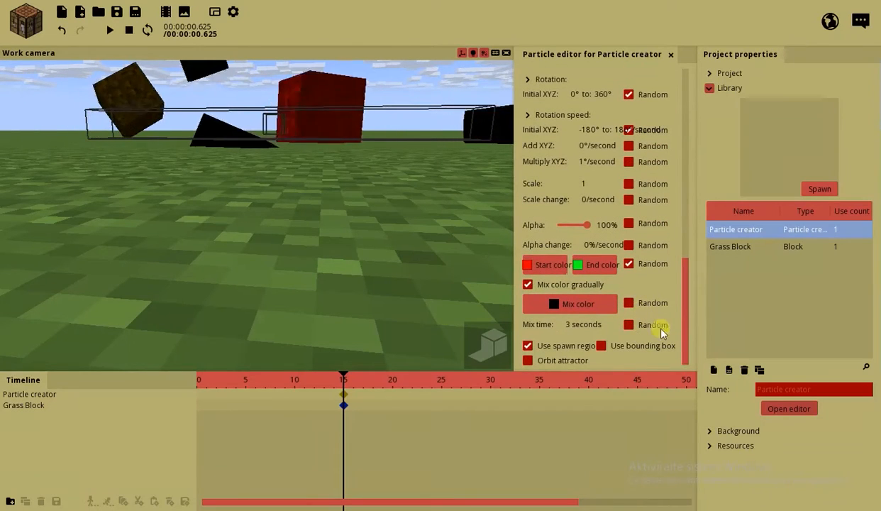
click(631, 347)
scroll(676, 341, down, 1)
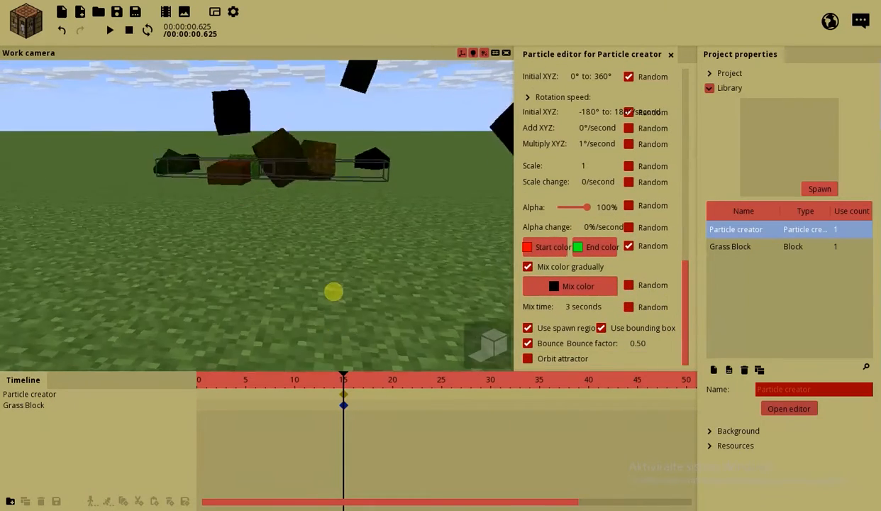
Step: Try a bounce factor of 4.48, watch the blocks, and restore the factor to 0.50
key(w)
right_drag(329, 254, 348, 249)
key(s)
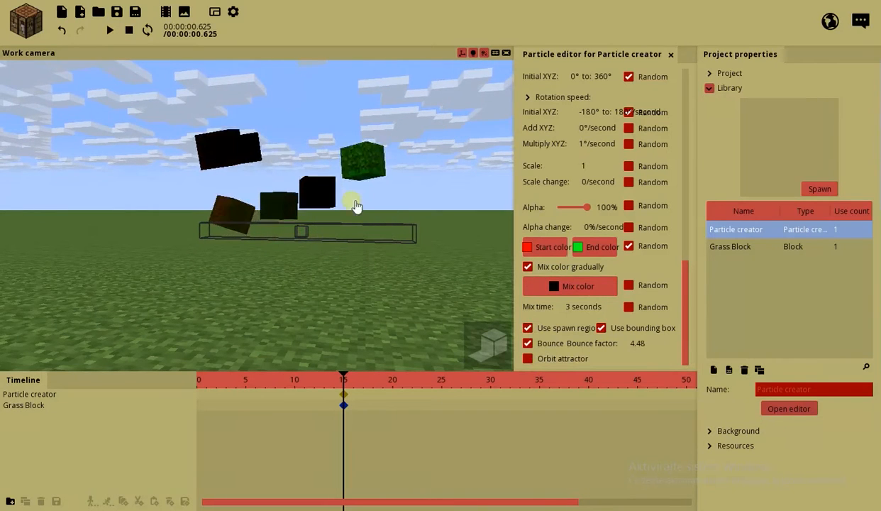
right_drag(354, 88, 348, 100)
right_drag(405, 246, 403, 247)
key(w)
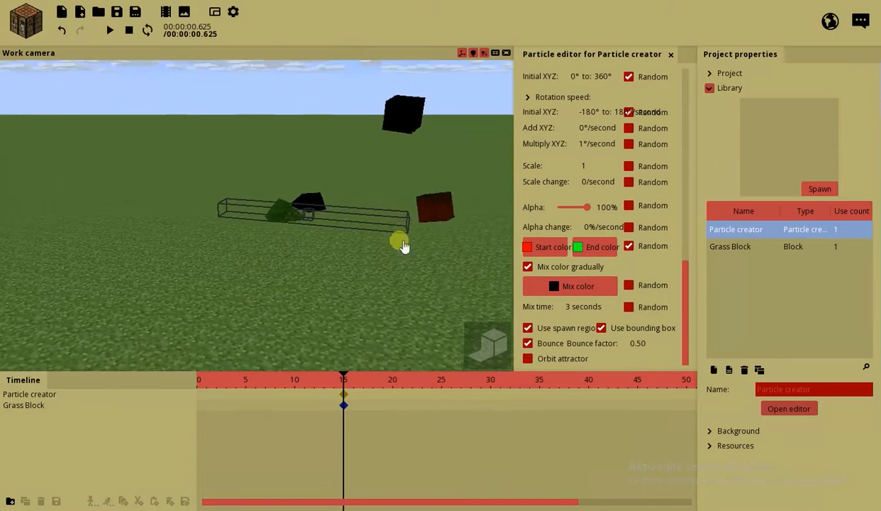
Step: Enable the orbit attractor for the particles and inspect the spawned blocks from several angles
key(w)
right_drag(266, 216, 269, 217)
drag(348, 232, 386, 217)
mouse_move(384, 218)
right_down()
mouse_move(391, 218)
mouse_move(294, 203)
right_up()
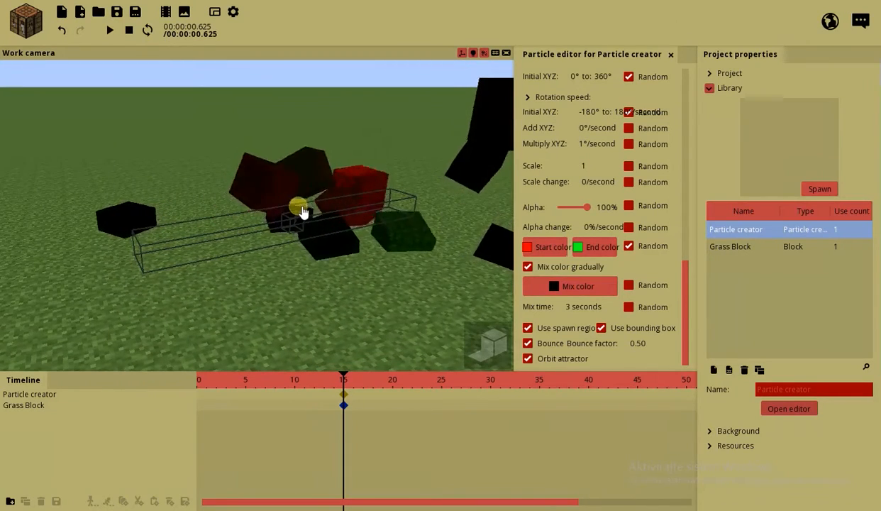
scroll(686, 225, up, 5)
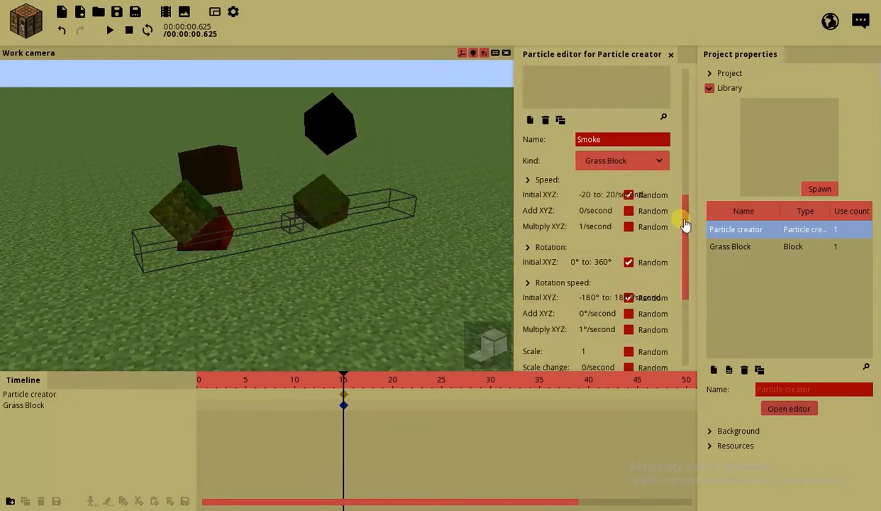
Step: Move the particle creator along the X axis to about -75.63 at frame 15 and deselect it
click(343, 397)
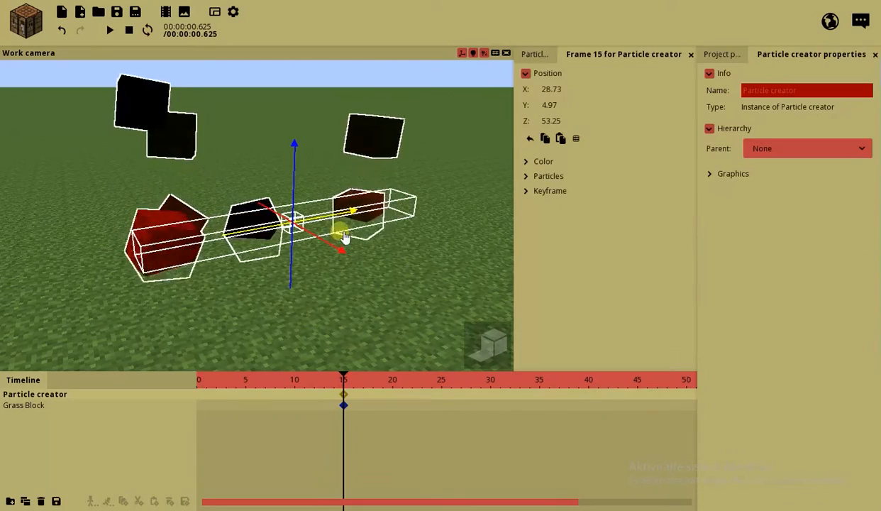
drag(25, 284, 276, 176)
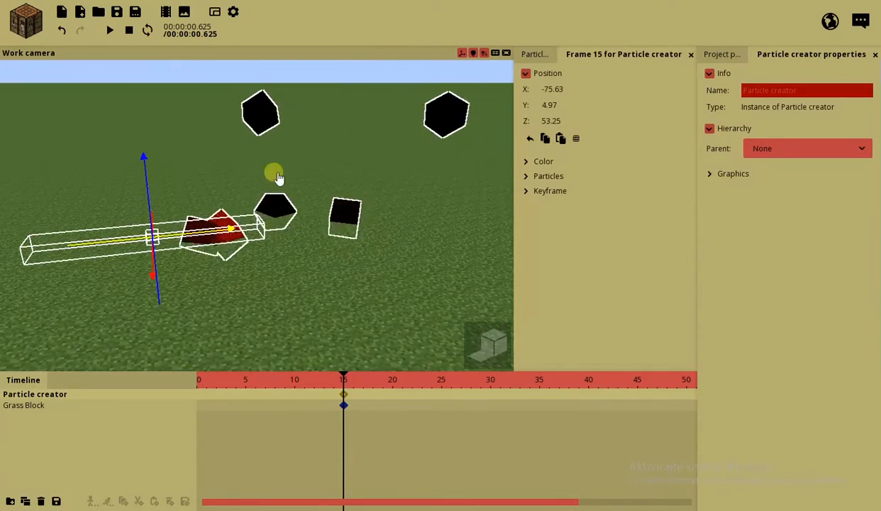
click(396, 266)
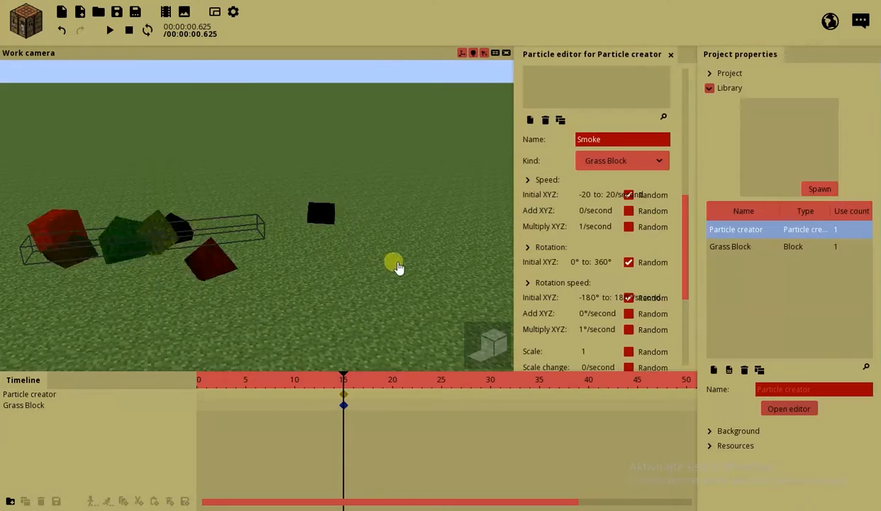
Step: Check the blocks around the moved creator and disable the orbit attractor
scroll(674, 291, down, 5)
drag(305, 271, 257, 254)
scroll(298, 269, up, 3)
right_drag(257, 254, 256, 254)
click(528, 358)
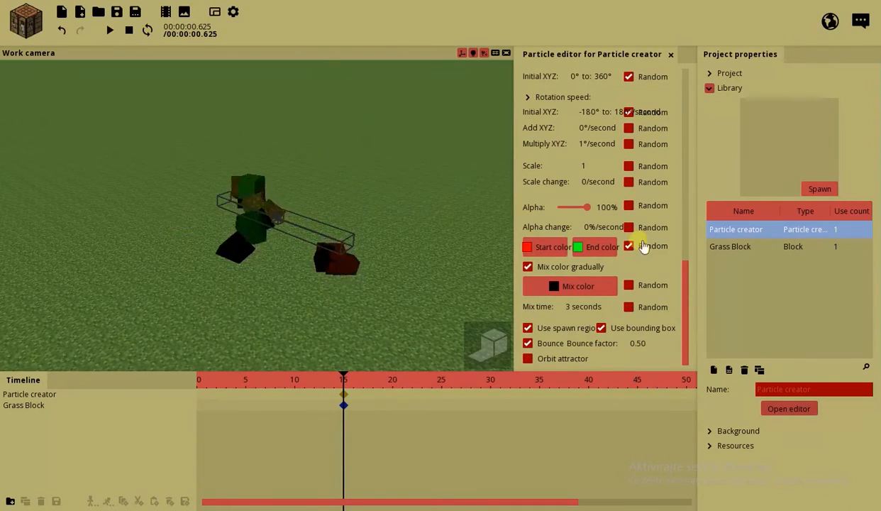
Step: Rename the Smoke particle type as Grass
drag(686, 287, 684, 188)
right_drag(397, 182, 416, 197)
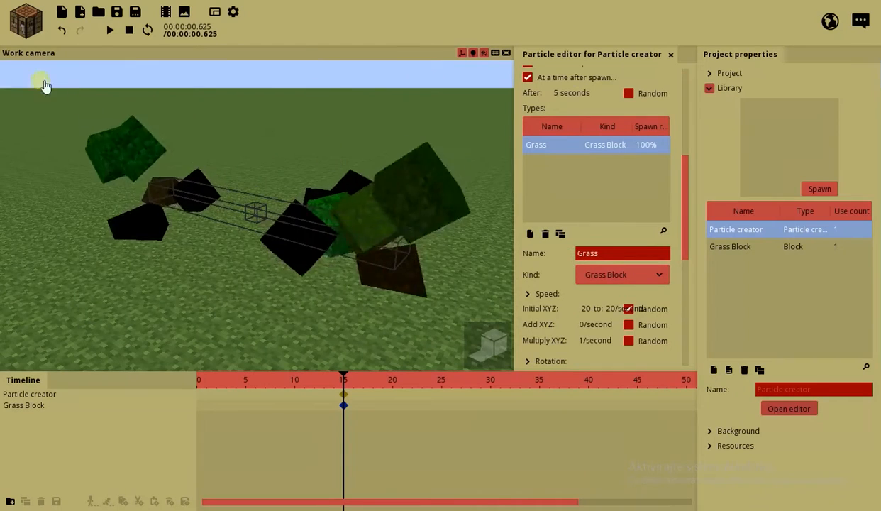
Step: Create a second particle creator from the Explosion preset
click(27, 28)
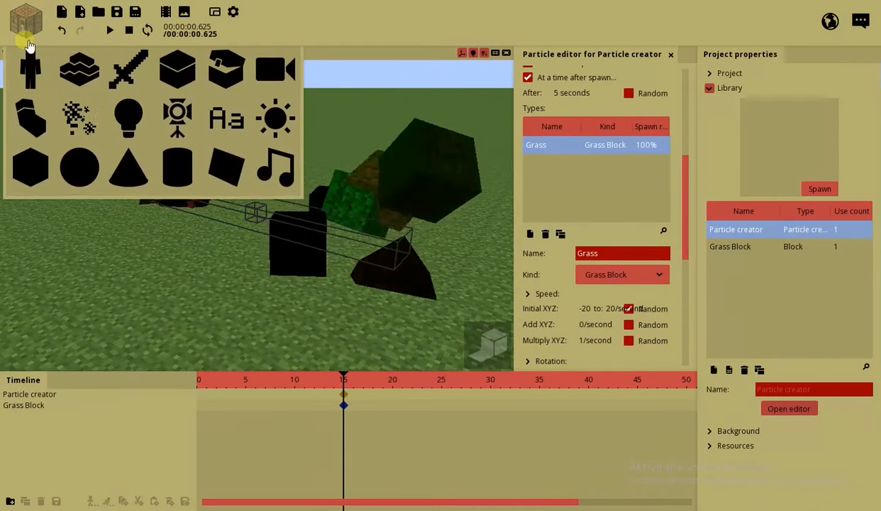
click(100, 117)
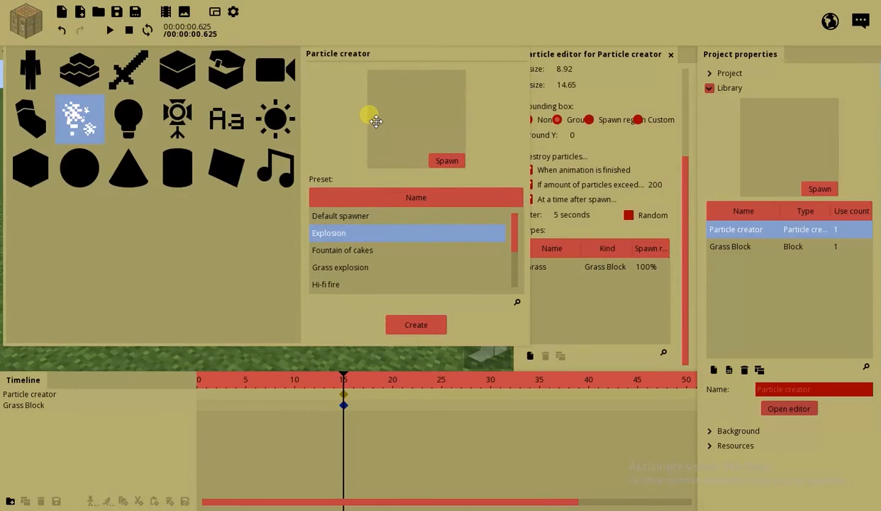
click(434, 324)
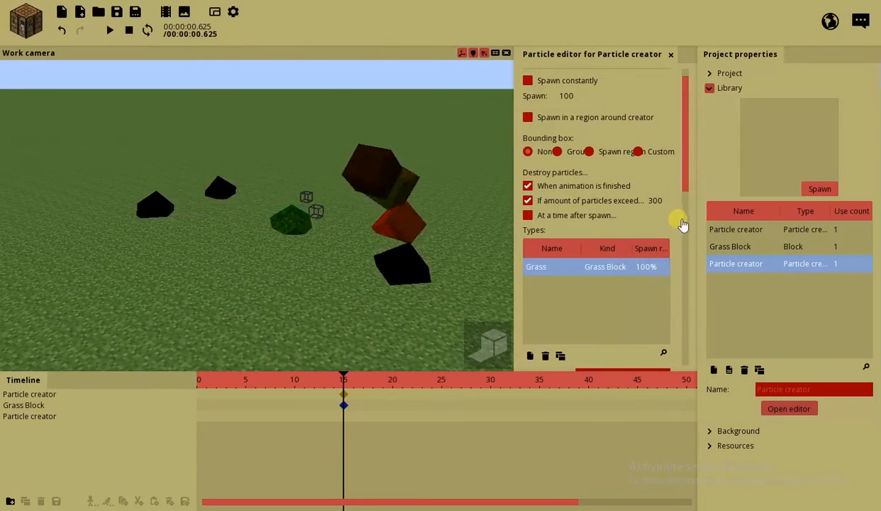
drag(681, 225, 688, 354)
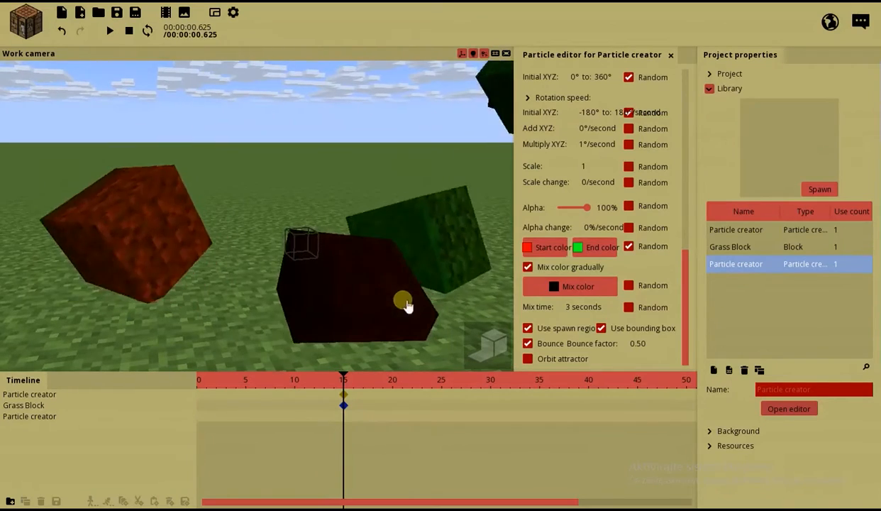
Step: Add a spawning keyframe at frame 9 for the explosion creator and scrub past it to preview the burst
click(284, 420)
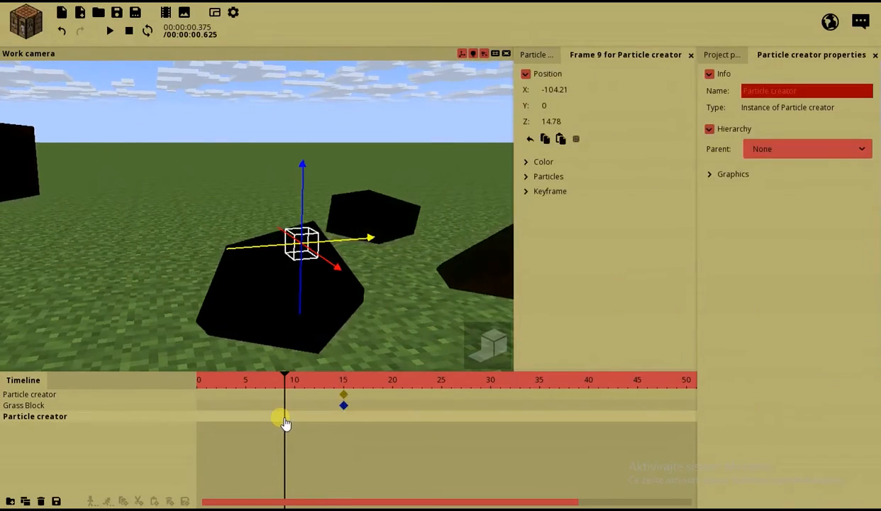
drag(266, 391, 300, 397)
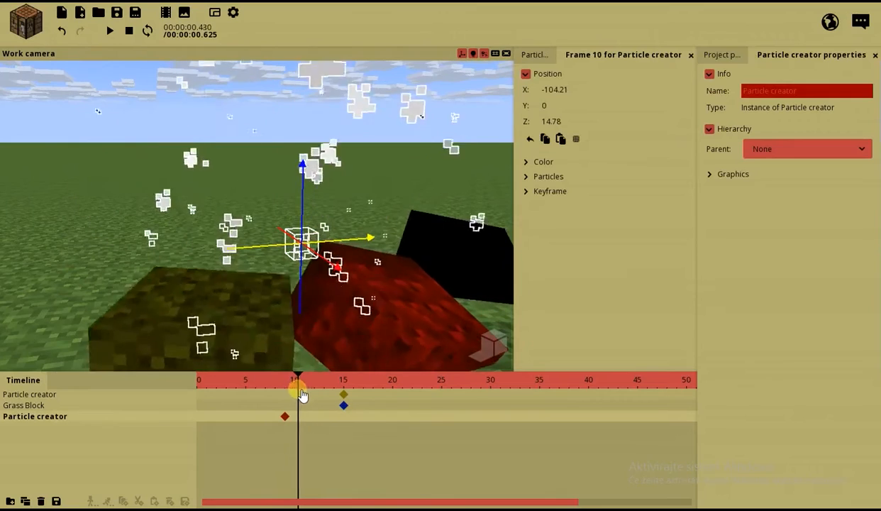
click(285, 417)
click(448, 215)
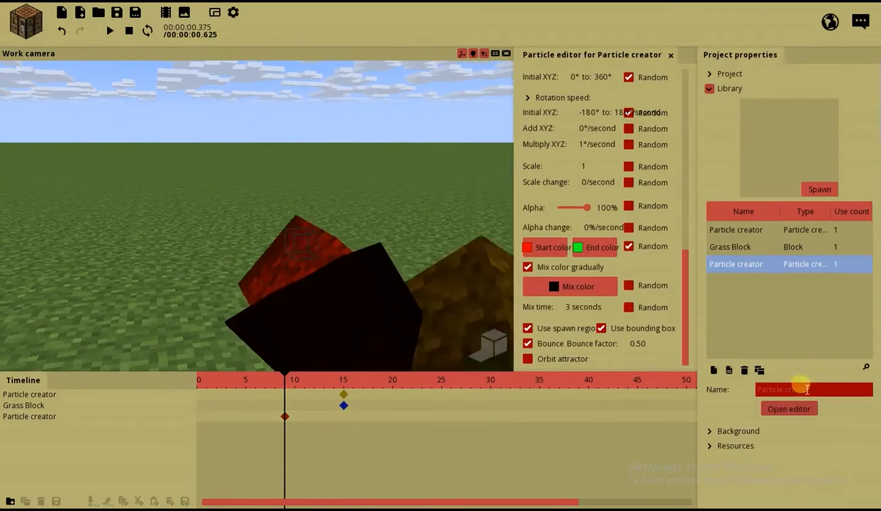
Step: Open the explosion creator's particle editor and view the Smoke (black) type's settings
click(790, 413)
click(788, 407)
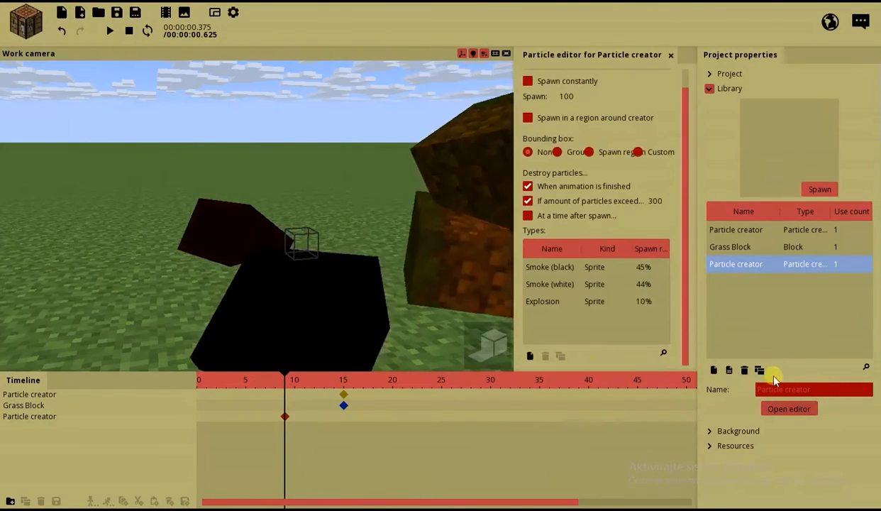
click(554, 270)
drag(686, 137, 686, 191)
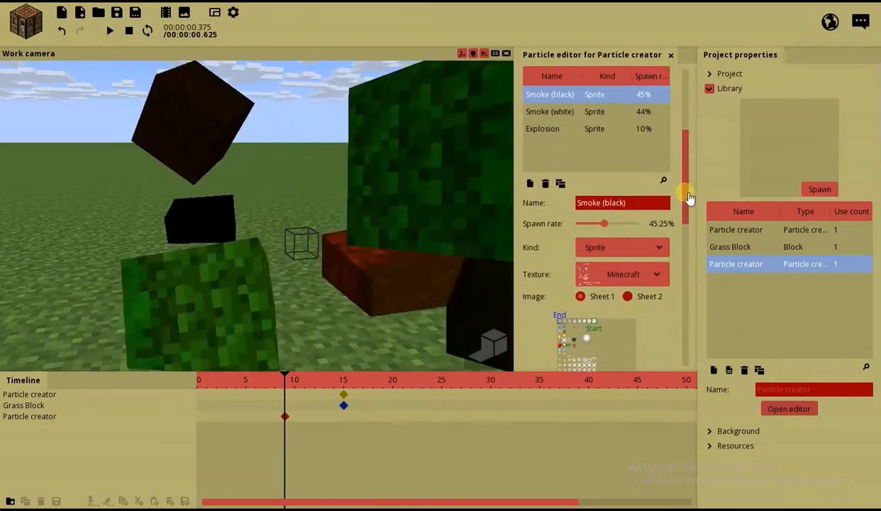
Step: Examine the Smoke (white) type's animation, speed, scale and color settings, and select the Explosion type
click(567, 117)
click(660, 135)
drag(686, 148, 603, 138)
click(604, 138)
drag(684, 151, 691, 305)
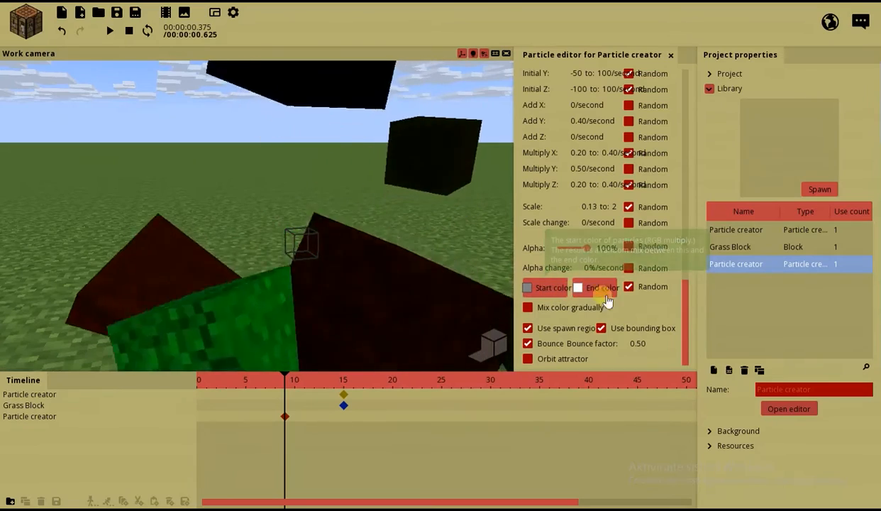
mouse_move(690, 312)
mouse_down()
mouse_move(689, 128)
mouse_move(686, 298)
mouse_up()
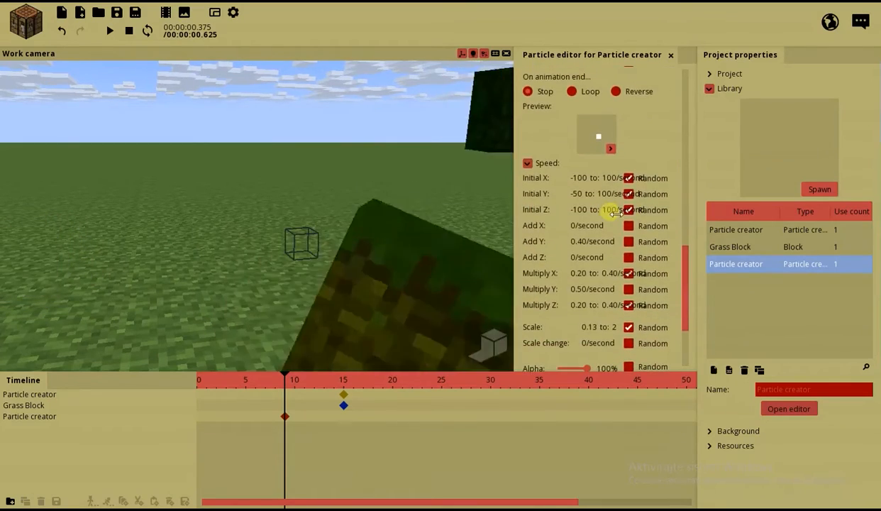
drag(696, 264, 692, 142)
click(587, 158)
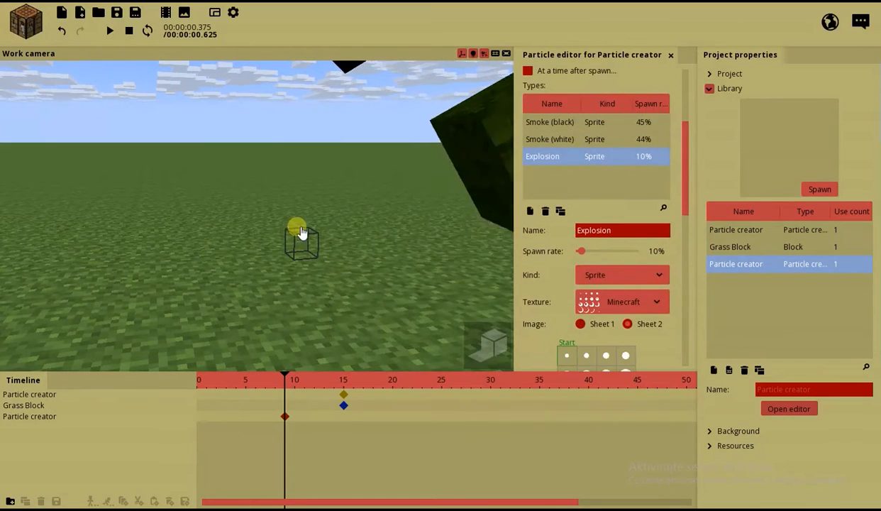
Step: Close the particle editor and delete the explosion creator from both the timeline and the library
click(670, 55)
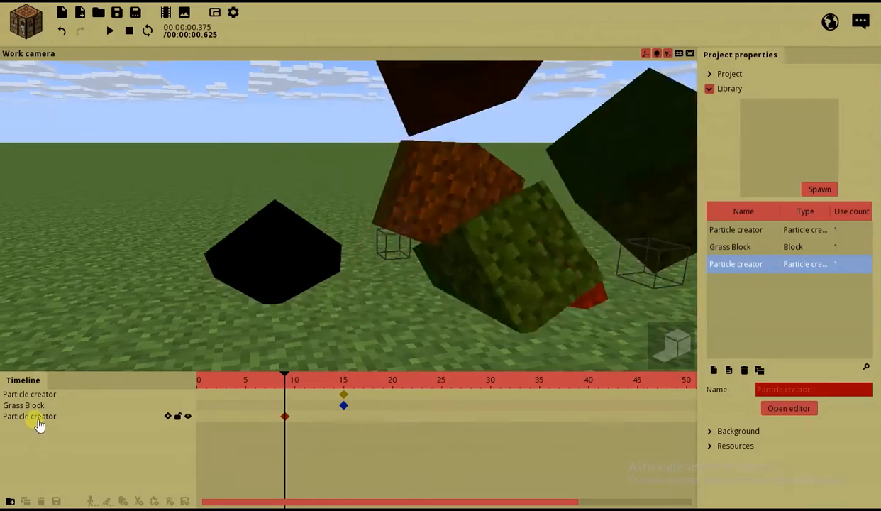
click(42, 416)
click(41, 501)
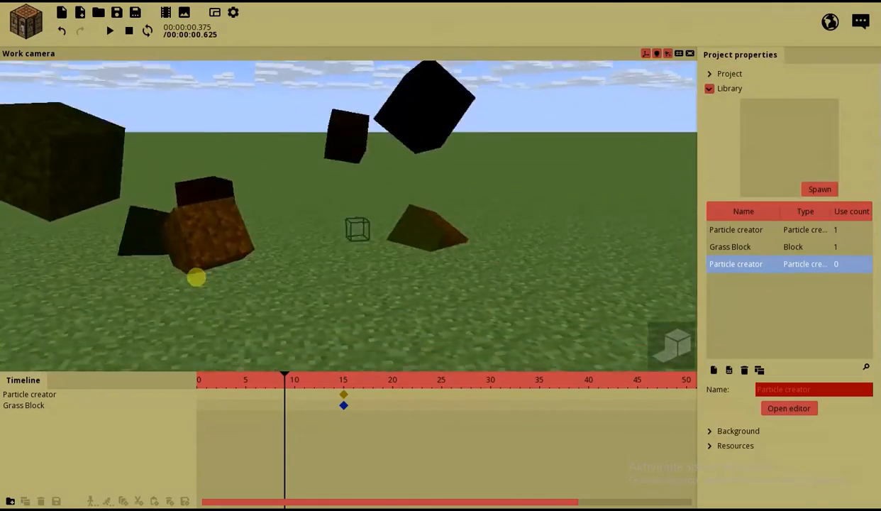
click(745, 370)
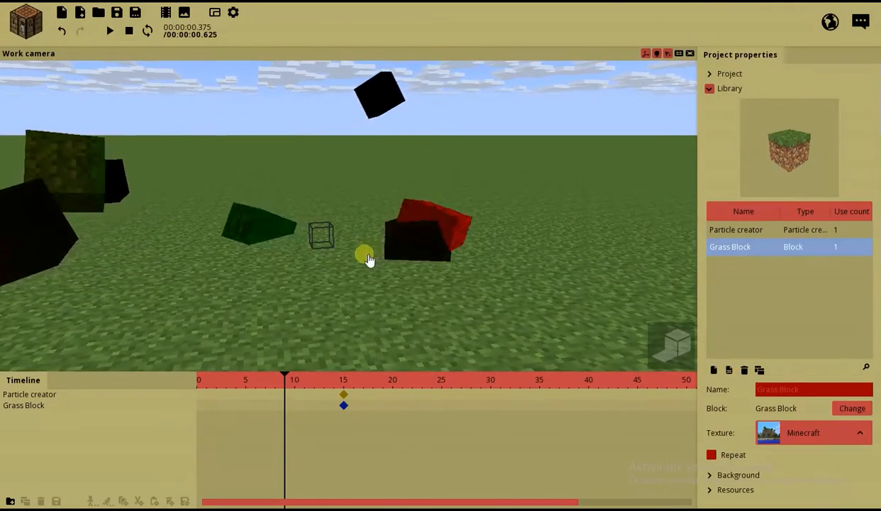
drag(367, 256, 360, 258)
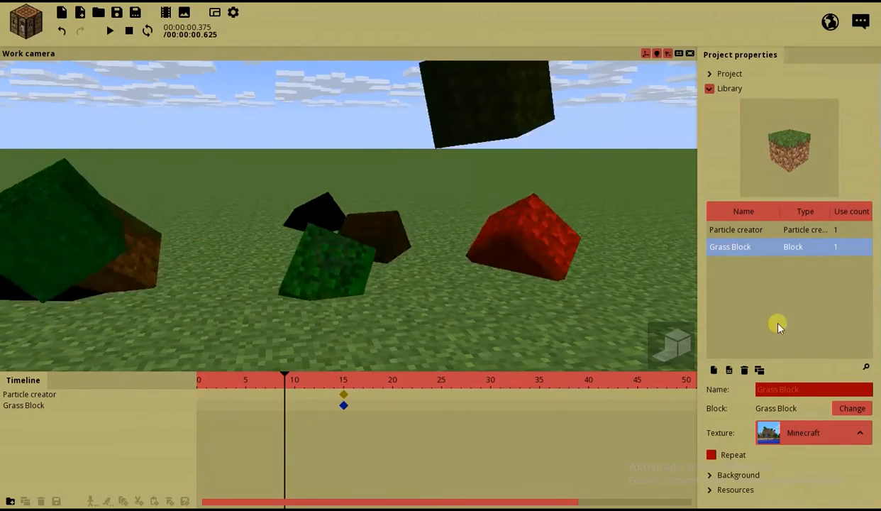
Step: Open the particle editor for the grass block particle creator and set its box spawn region to 32 × 16 × 32
click(771, 230)
click(784, 409)
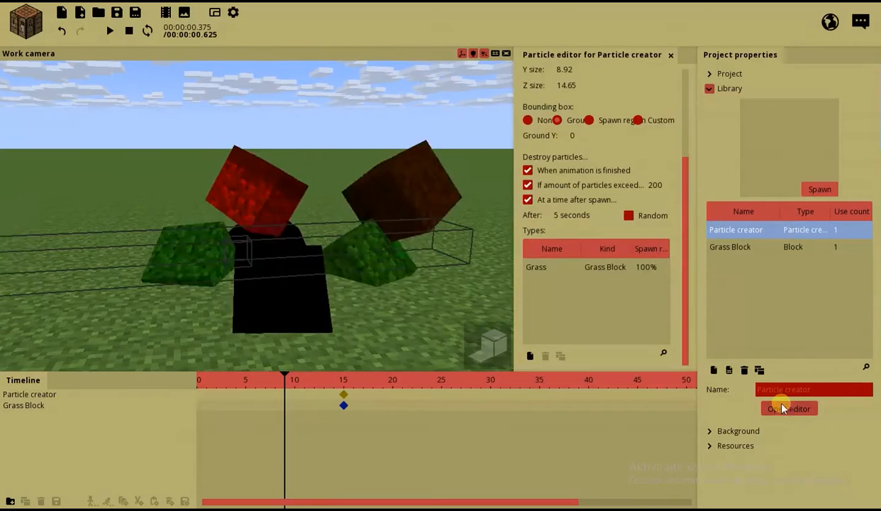
drag(688, 193, 674, 122)
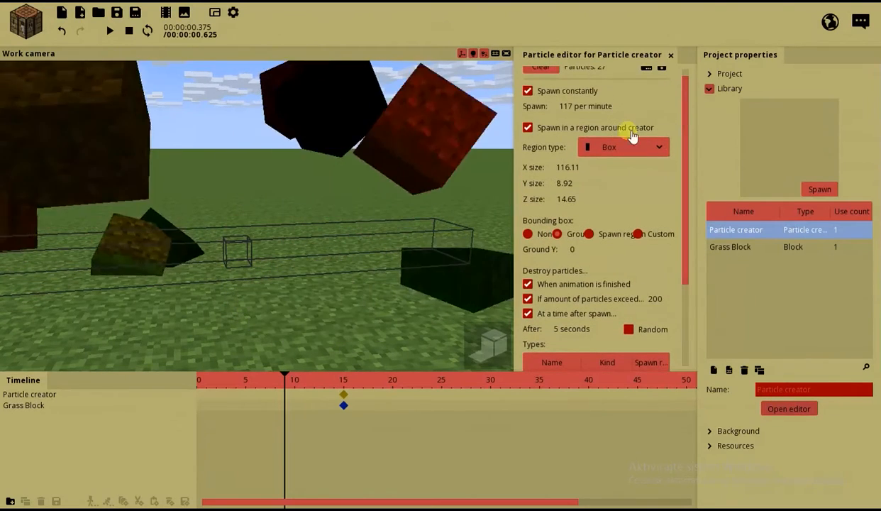
click(622, 147)
click(571, 168)
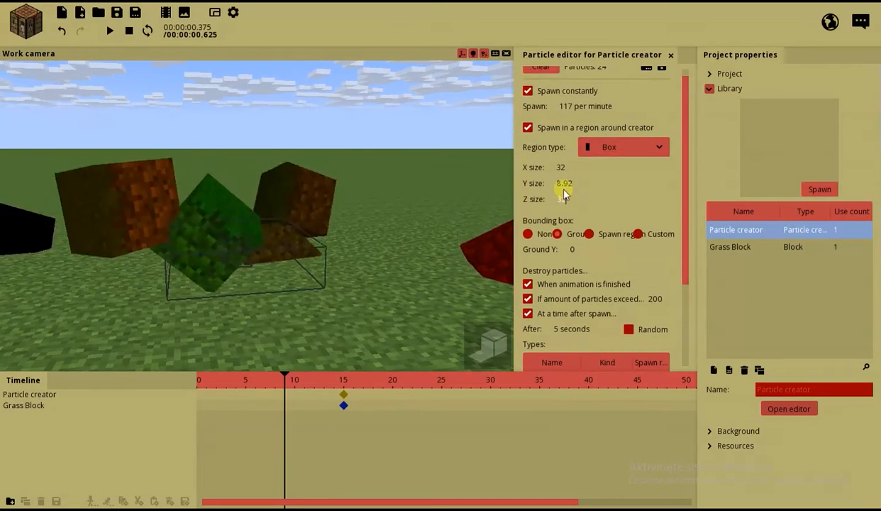
click(562, 184)
text(16)
drag(465, 234, 280, 251)
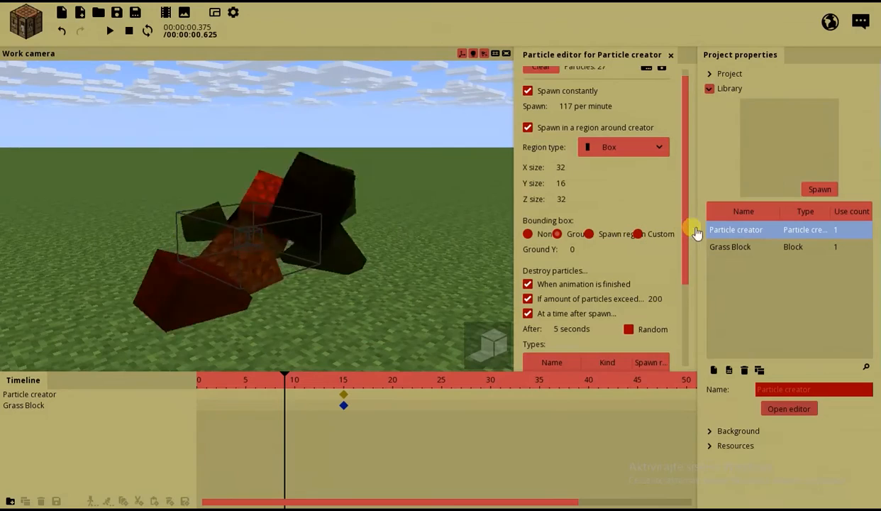
Step: Raise the particle creator vertically above the ground at frame 9 and deselect it
scroll(614, 217, down, 1)
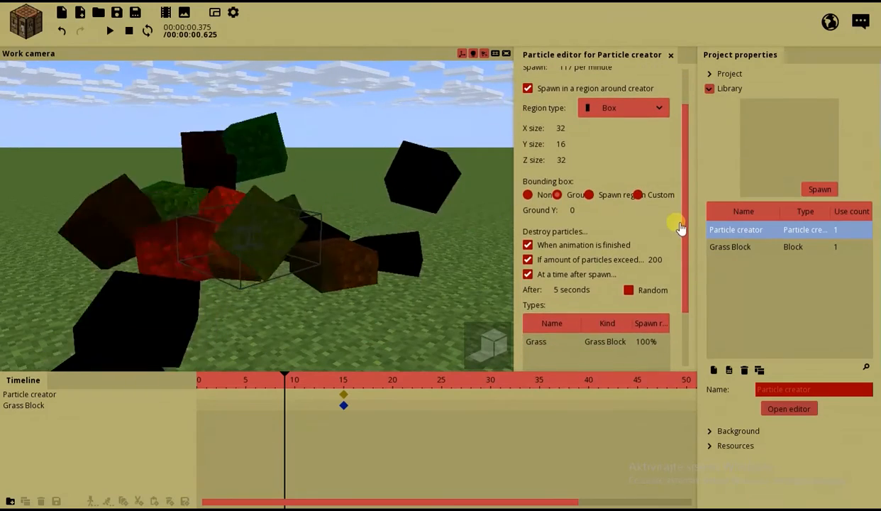
scroll(680, 228, down, 1)
click(252, 240)
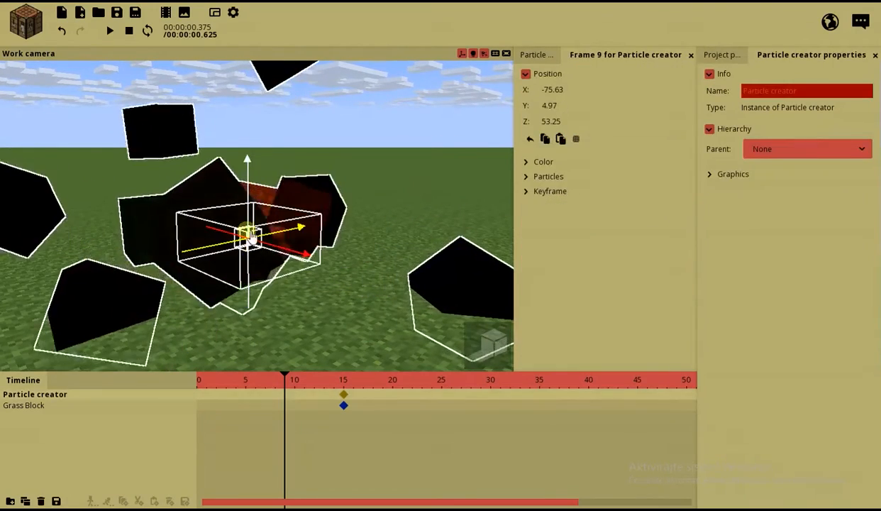
drag(250, 235, 251, 200)
click(392, 191)
Step: Set the Grass type's random initial speeds to -40 to 40 for X and Z, and 80 to 100 for Y
click(655, 290)
drag(685, 203, 678, 298)
click(528, 155)
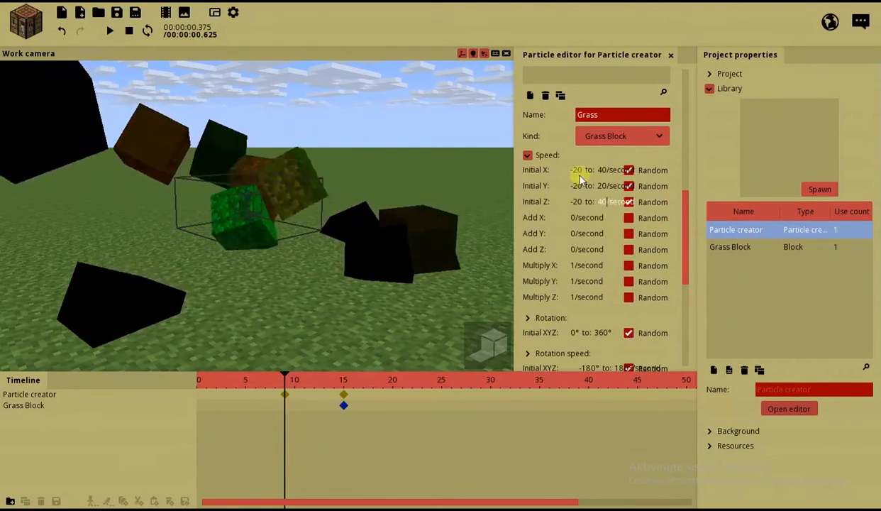
click(578, 172)
text(-40)
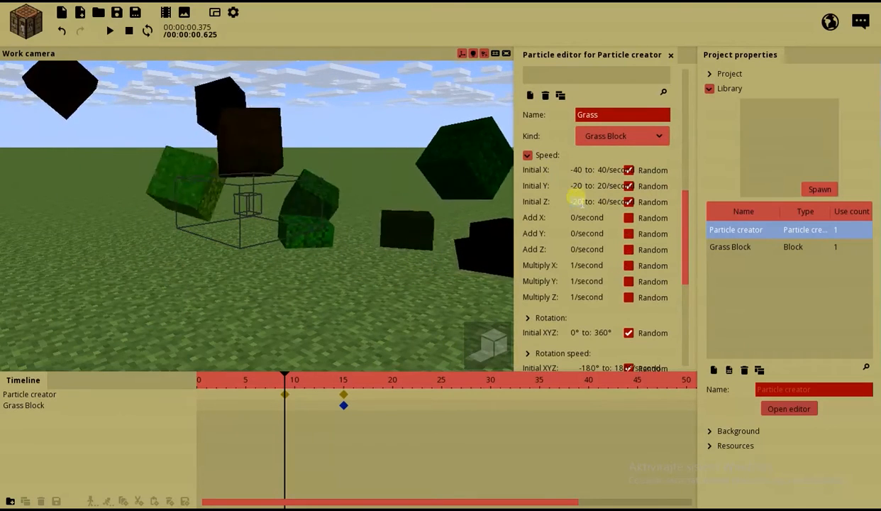
click(579, 202)
text(-40)
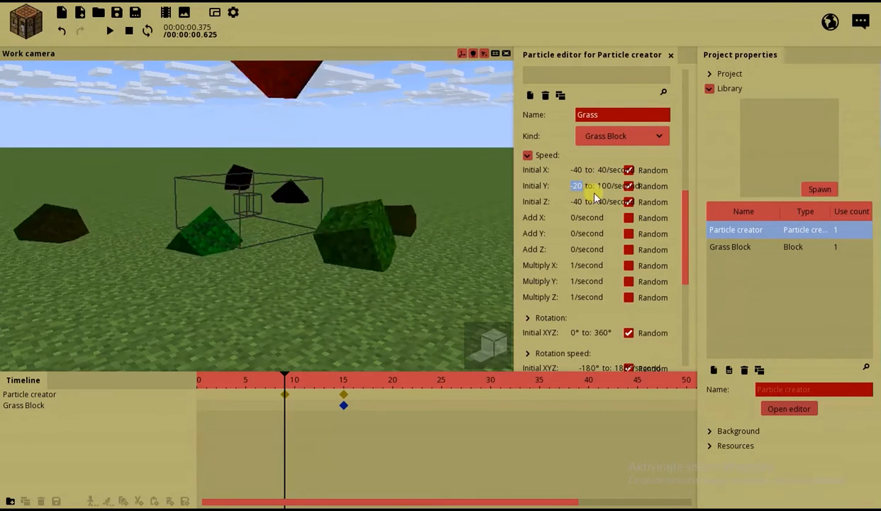
text(80)
right_drag(380, 221, 379, 221)
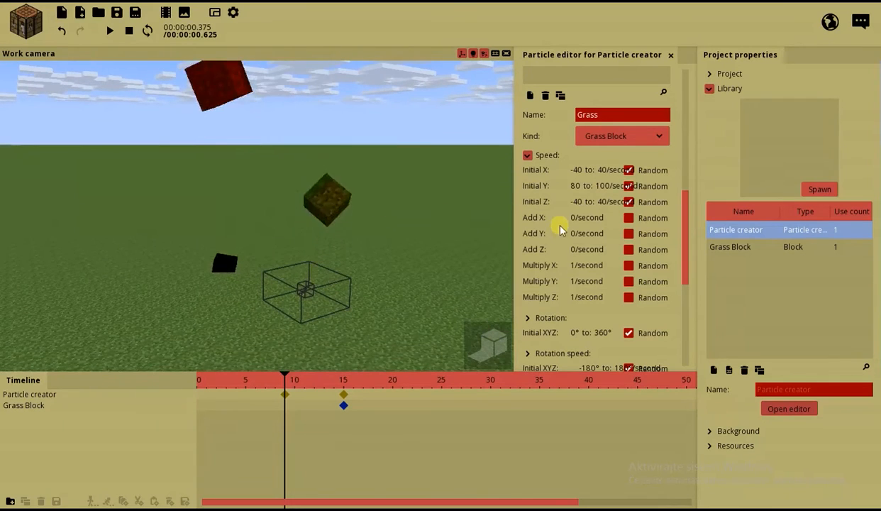
Step: Set the Grass type's Add Y speed to -1.30/second and view the particles' motion from several angles
drag(579, 240, 573, 239)
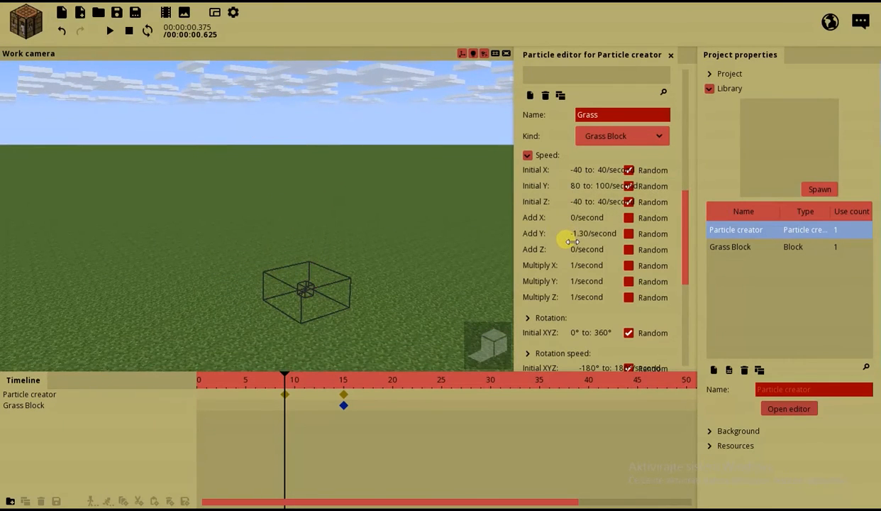
right_drag(387, 241, 387, 240)
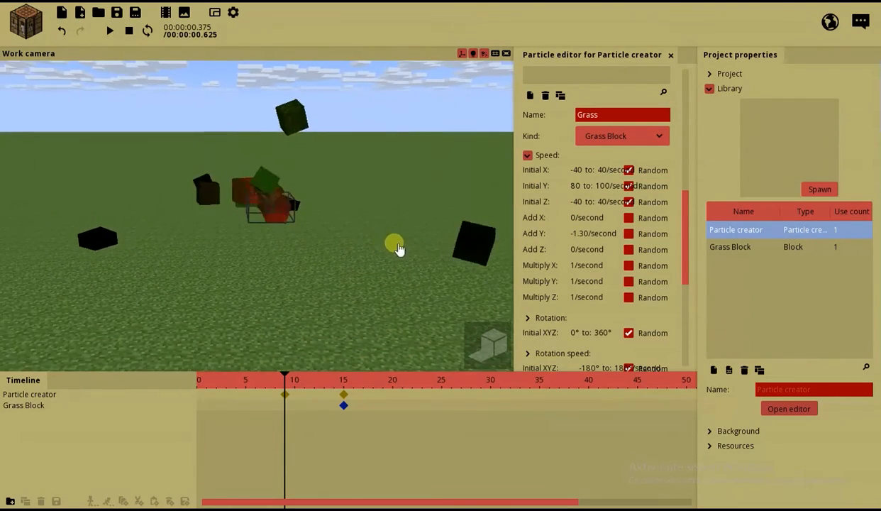
drag(686, 234, 649, 347)
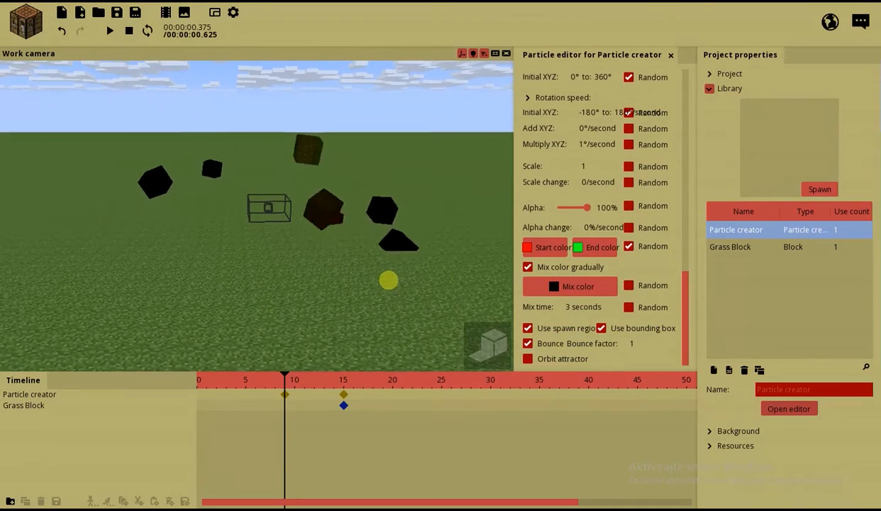
right_drag(384, 282, 384, 282)
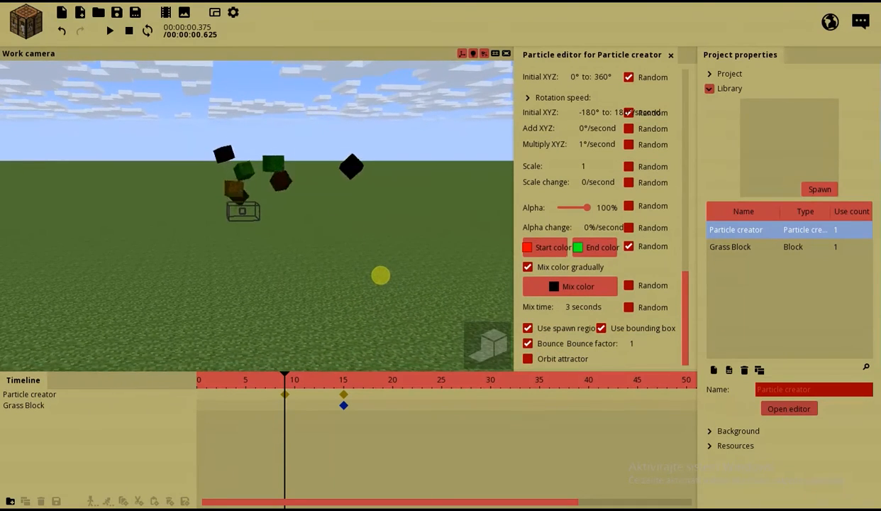
right_drag(381, 276, 380, 275)
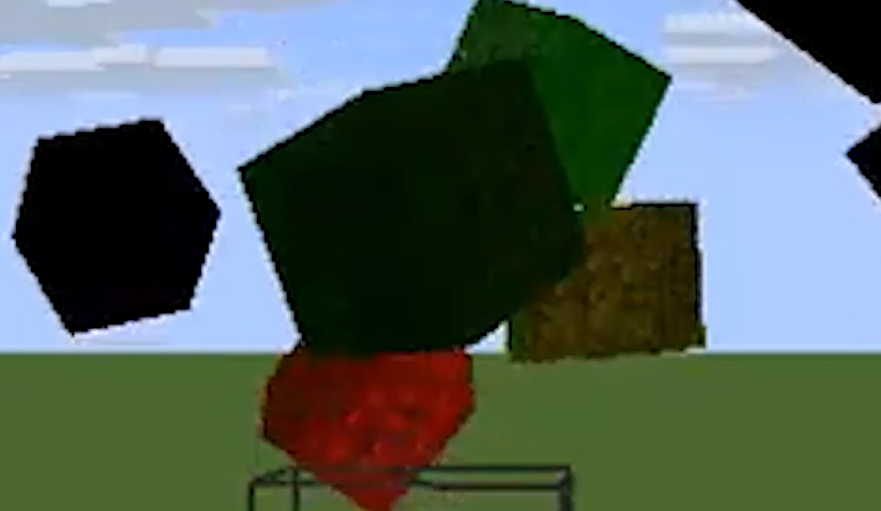